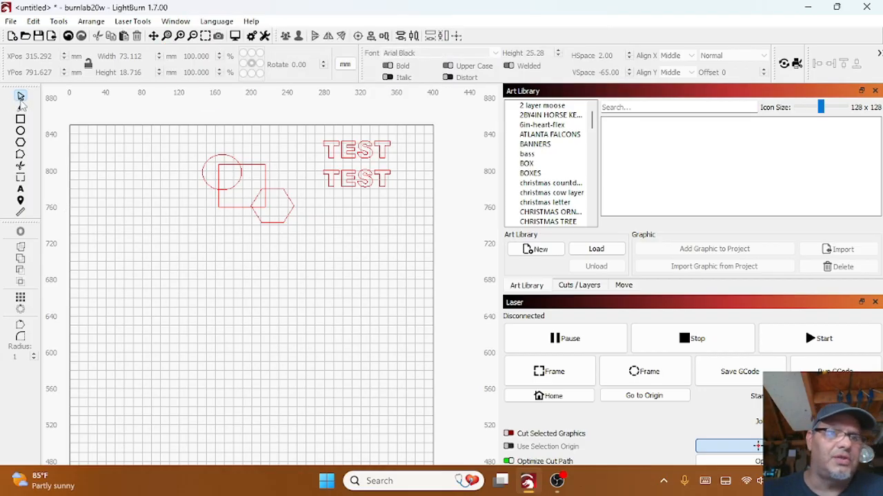
Window-select the circle alone, clear it, and window-select the circle together with the square by fully enclosing them, clearing that selection too
{"action": "left_click_drag", "start_coordinate": [146, 169], "coordinate": [141, 208]}
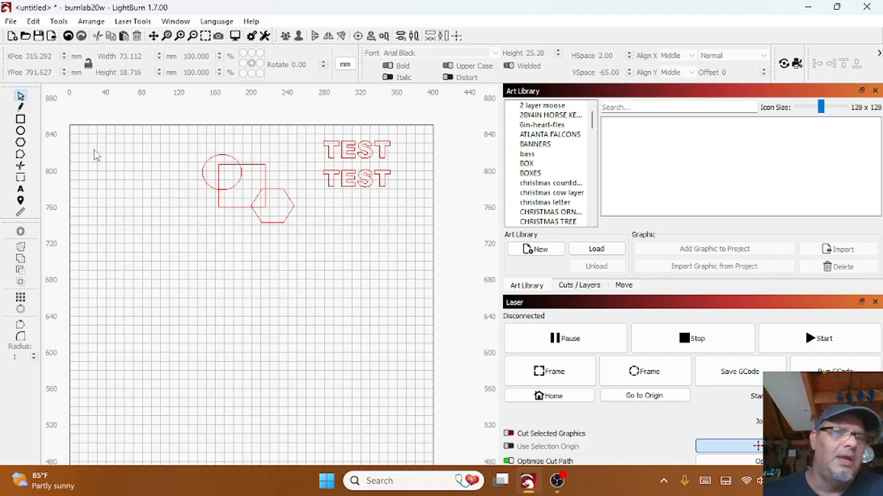
{"action": "left_click_drag", "start_coordinate": [158, 199], "coordinate": [218, 173]}
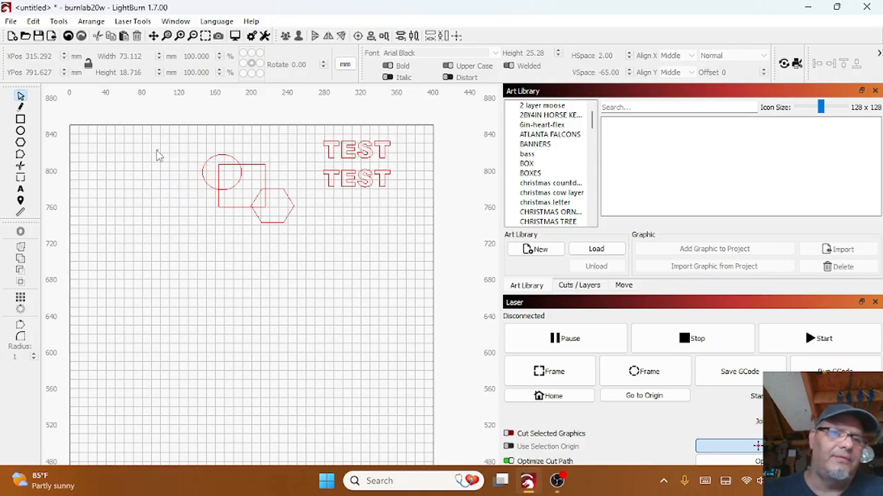
{"action": "left_click_drag", "start_coordinate": [157, 150], "coordinate": [252, 202]}
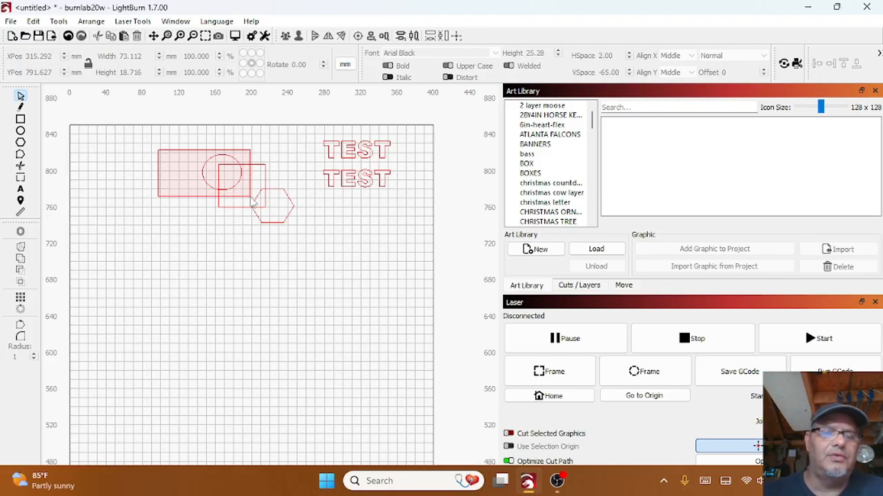
{"action": "left_click_drag", "start_coordinate": [253, 203], "coordinate": [252, 196]}
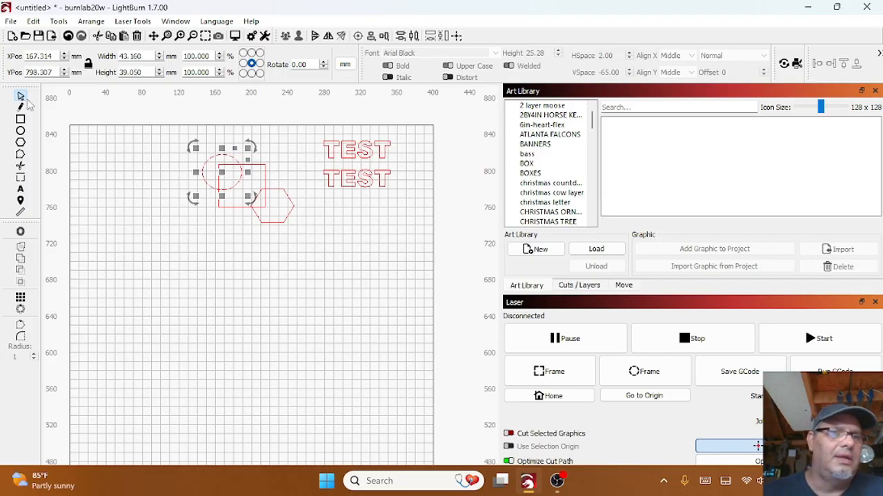
{"action": "left_click", "coordinate": [112, 168]}
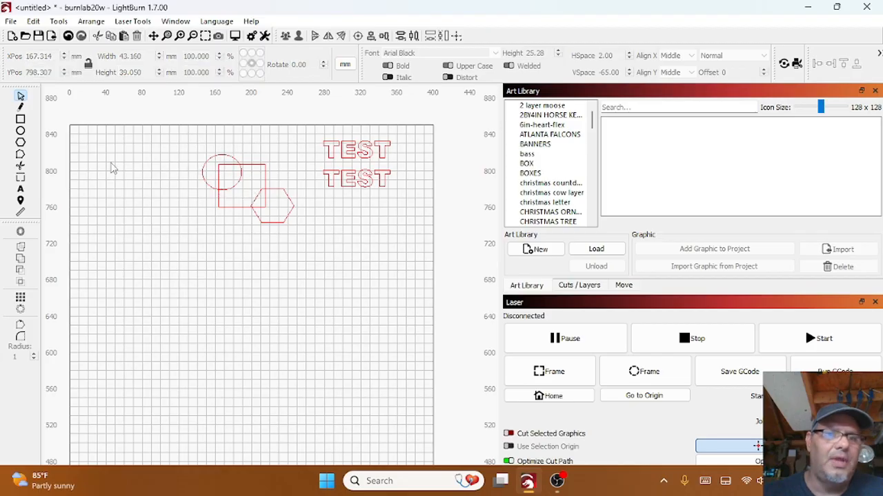
{"action": "left_click_drag", "start_coordinate": [169, 142], "coordinate": [276, 215]}
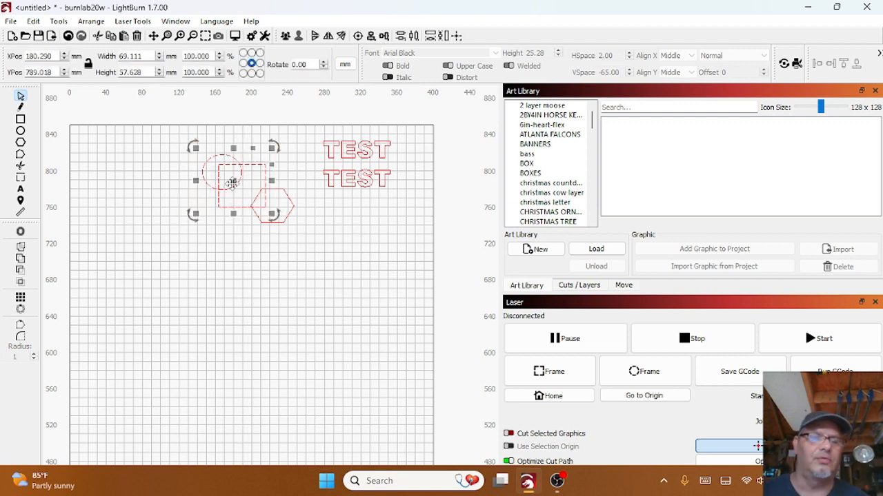
{"action": "left_click", "coordinate": [329, 240]}
Select the hexagon with a crossing window that only touches it, clear it, and crossing-select the circle, square and hexagon together before deselecting
{"action": "left_click_drag", "start_coordinate": [306, 233], "coordinate": [269, 217]}
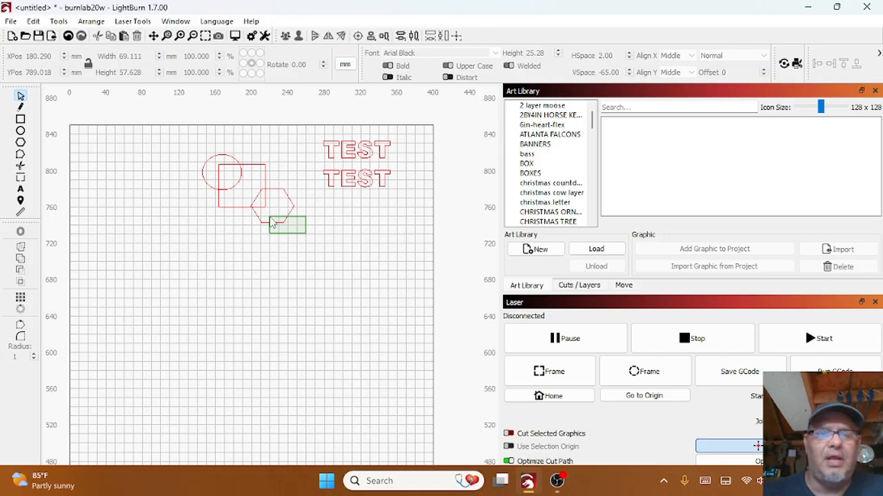
{"action": "left_click_drag", "start_coordinate": [272, 222], "coordinate": [272, 222]}
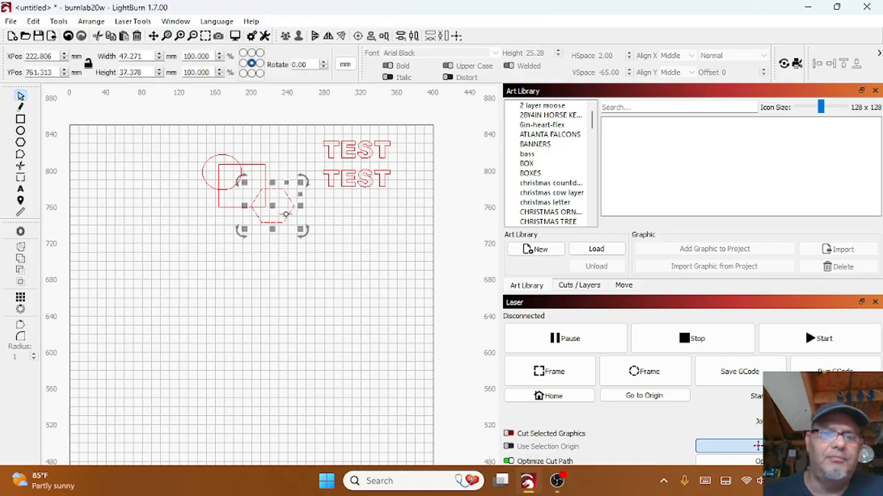
{"action": "left_click", "coordinate": [293, 243]}
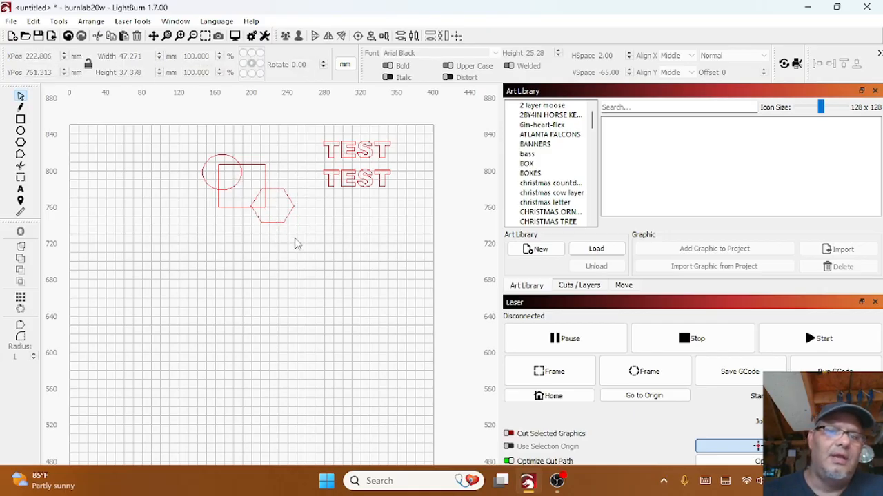
{"action": "left_click_drag", "start_coordinate": [295, 235], "coordinate": [215, 181]}
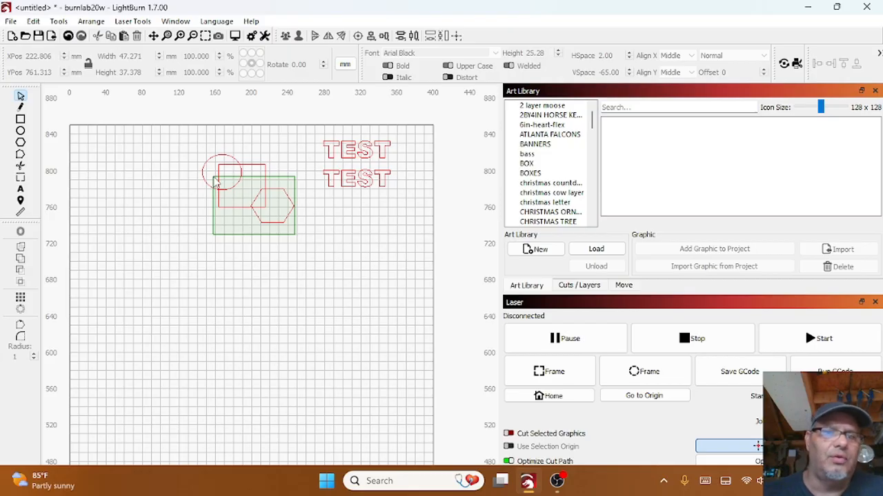
{"action": "left_click_drag", "start_coordinate": [213, 180], "coordinate": [211, 181]}
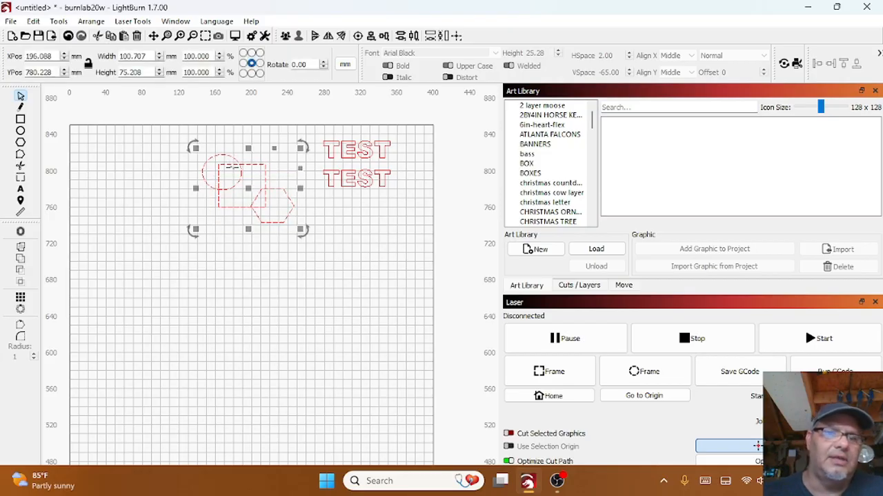
{"action": "left_click", "coordinate": [153, 171]}
{"action": "left_click_drag", "start_coordinate": [154, 165], "coordinate": [314, 252]}
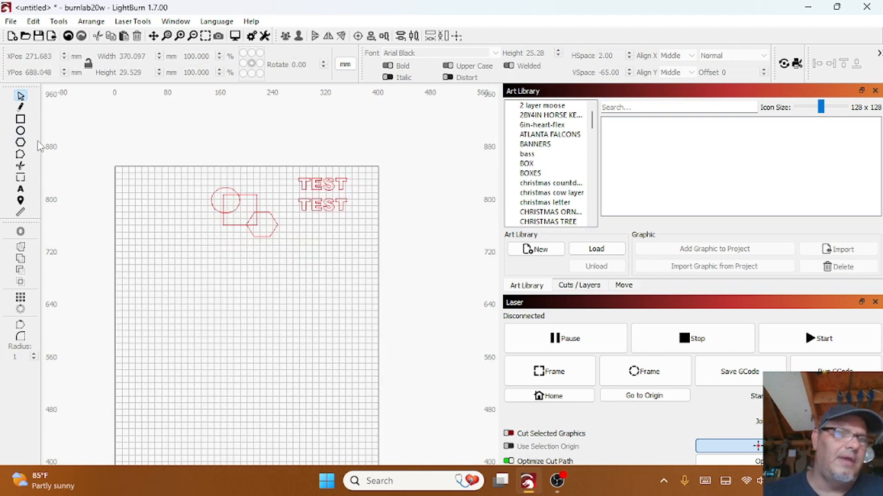
Draw a nearly horizontal line about 230 mm long below the hexagon with the Draw Lines tool
{"action": "left_click", "coordinate": [21, 108]}
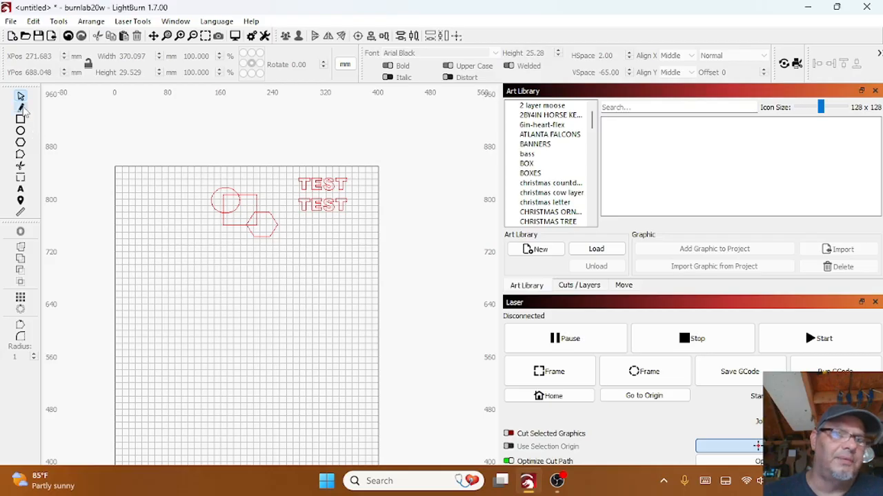
{"action": "left_click", "coordinate": [192, 265]}
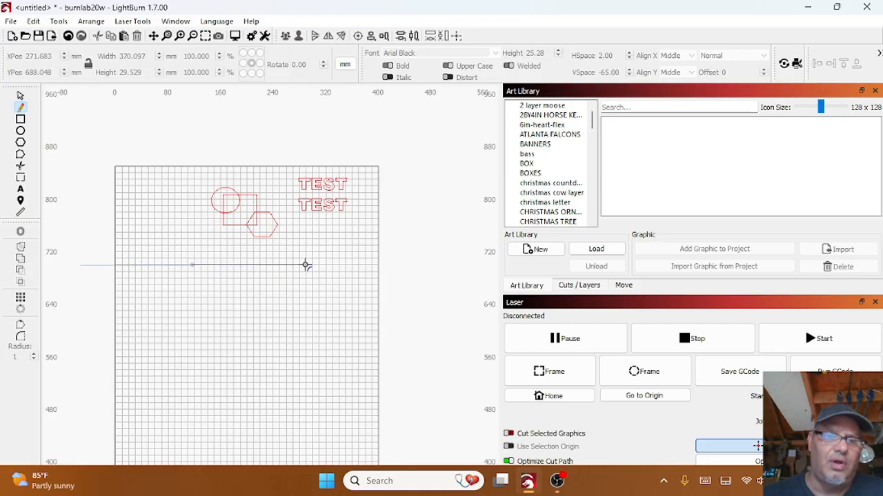
{"action": "left_click", "coordinate": [345, 265]}
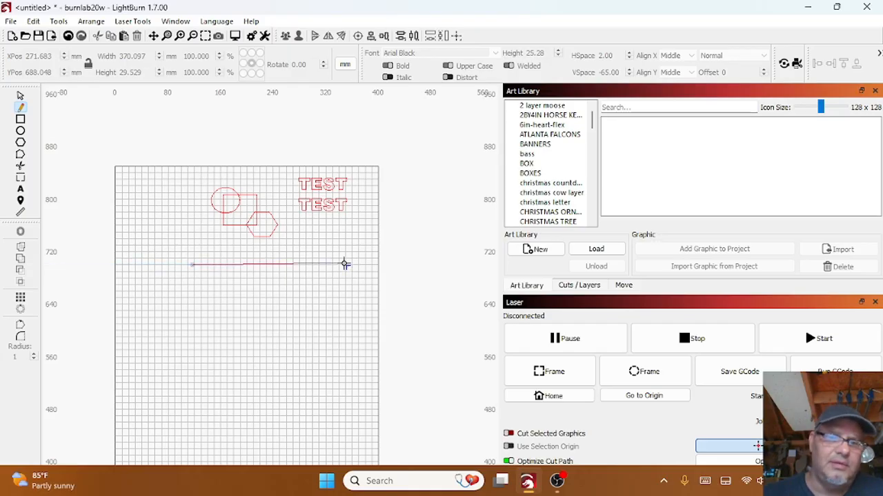
{"action": "scroll", "coordinate": [345, 265], "scroll_direction": "up", "scroll_amount": 5}
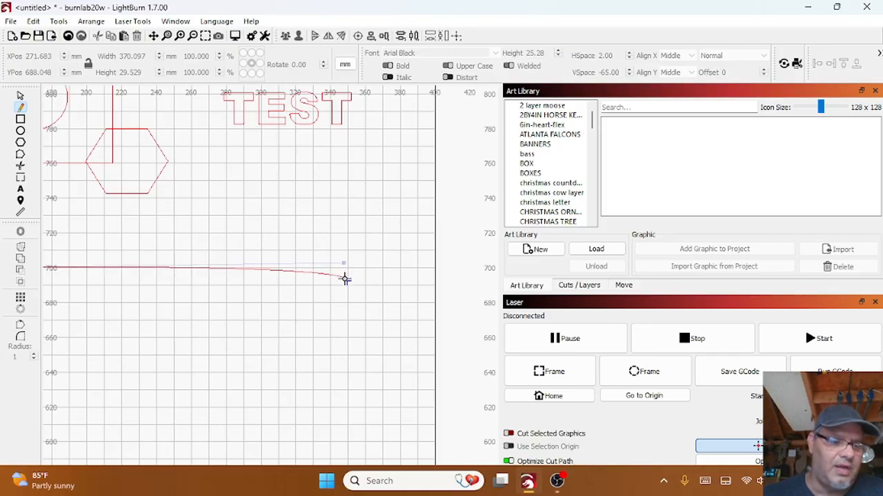
{"action": "key", "text": "shift"}
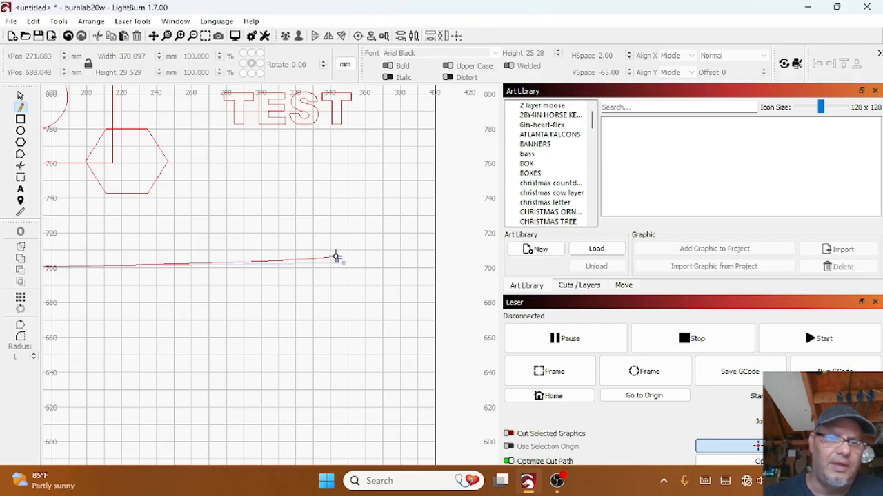
{"action": "left_click", "coordinate": [342, 266]}
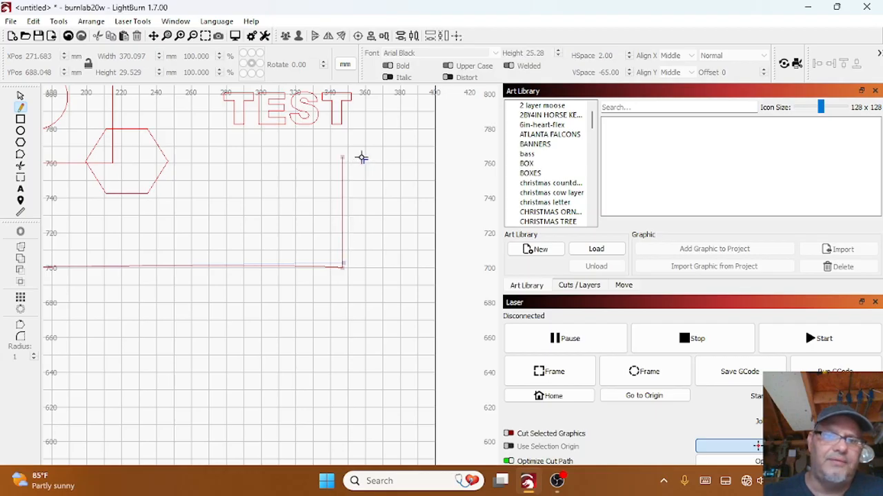
Extend the line path with a vertical segment about 63 mm high, a segment back toward the hexagon and a curved end, and finish it
{"action": "left_click", "coordinate": [362, 157], "text": "shift"}
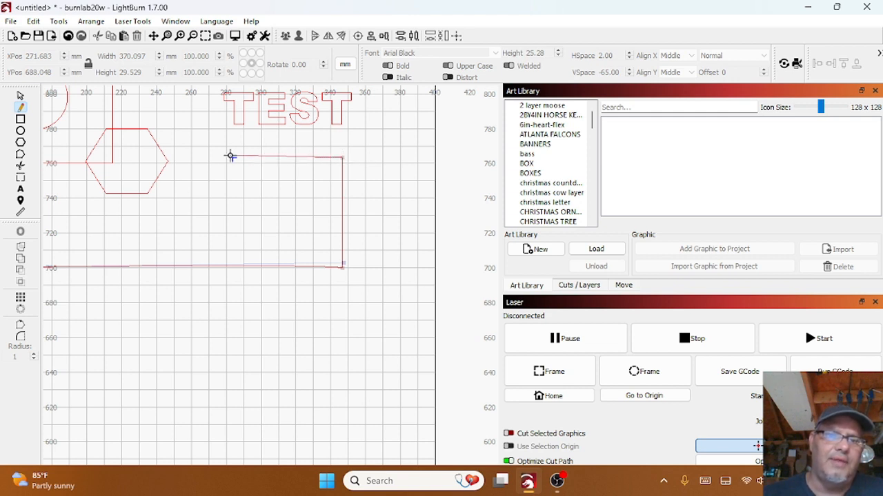
{"action": "left_click", "coordinate": [199, 149], "text": "shift"}
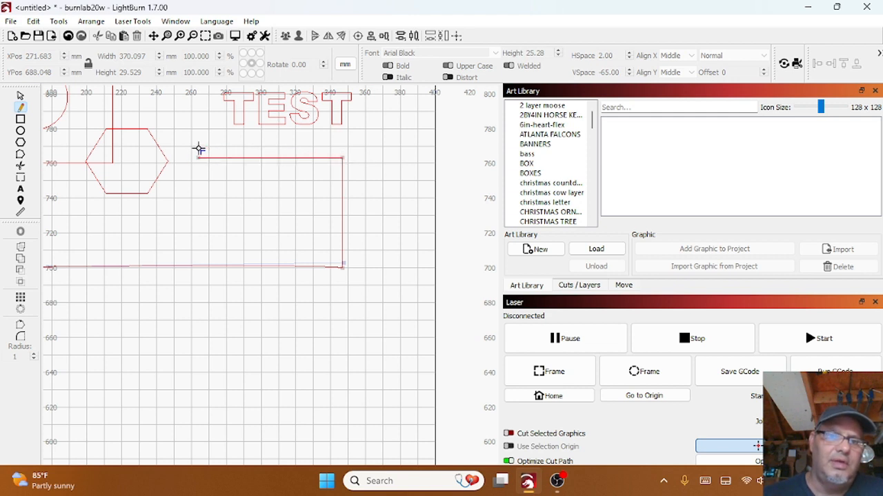
{"action": "left_click_drag", "start_coordinate": [199, 159], "coordinate": [227, 194]}
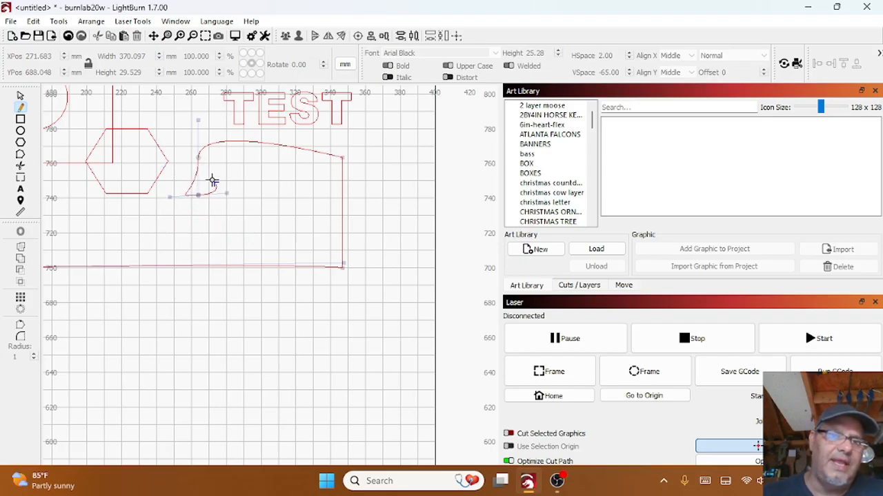
{"action": "key", "text": "Escape"}
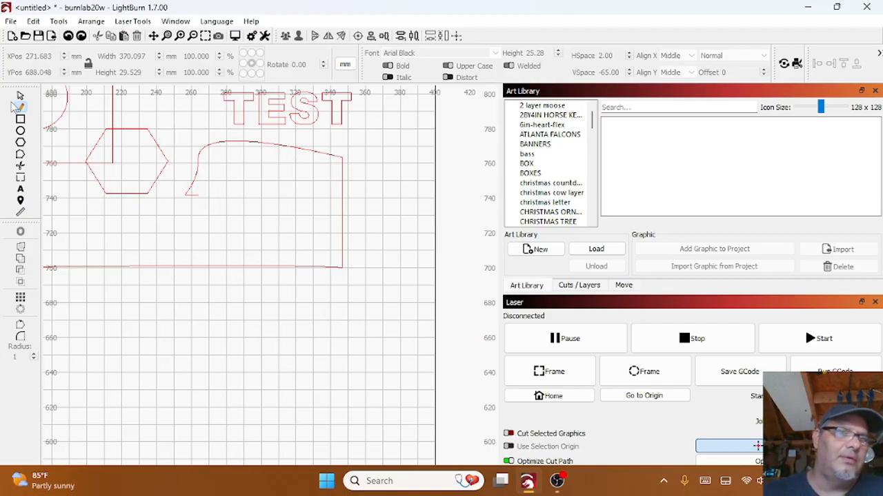
Select the freehand line path below the hexagon and delete it
{"action": "left_click", "coordinate": [20, 98]}
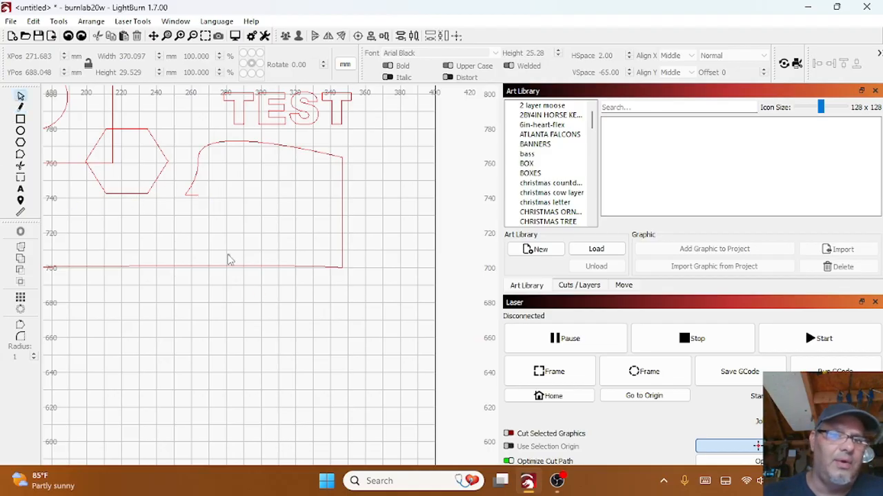
{"action": "left_click_drag", "start_coordinate": [230, 259], "coordinate": [210, 280]}
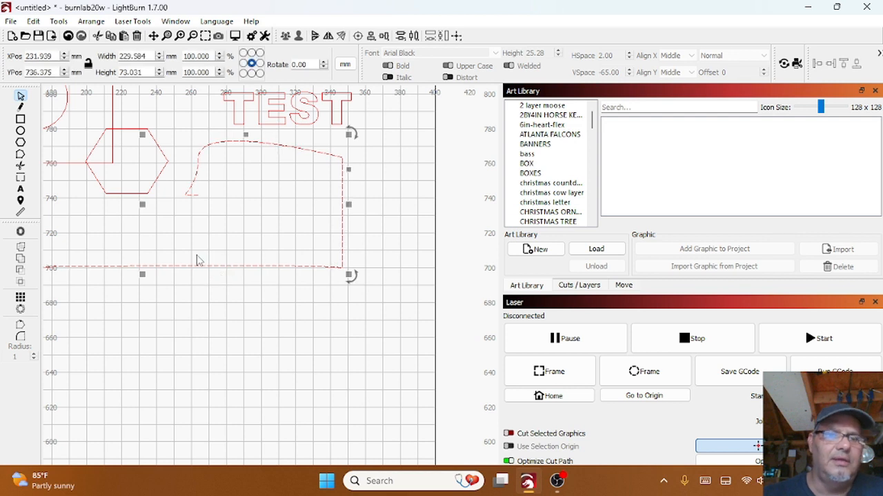
{"action": "right_click", "coordinate": [198, 260]}
{"action": "left_click", "coordinate": [247, 340]}
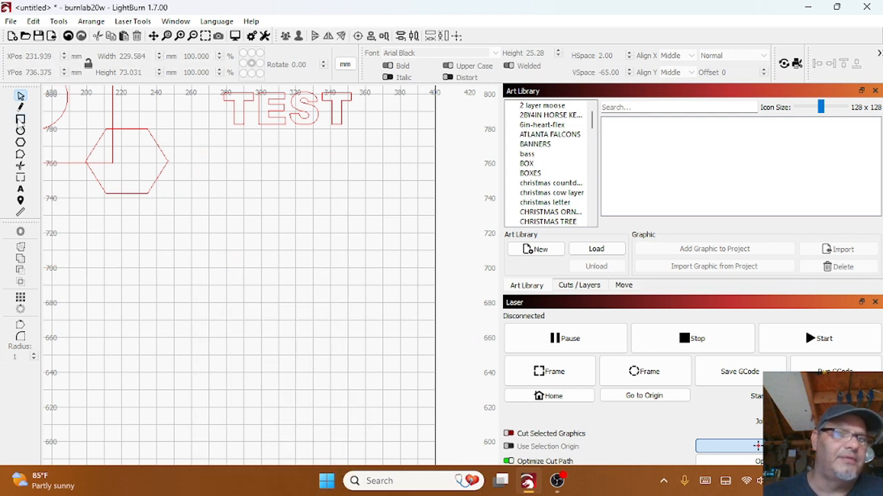
Draw two overlapping squares below the hexagon, one about 52 mm wide and the other about 53 mm wide
{"action": "left_click", "coordinate": [21, 119]}
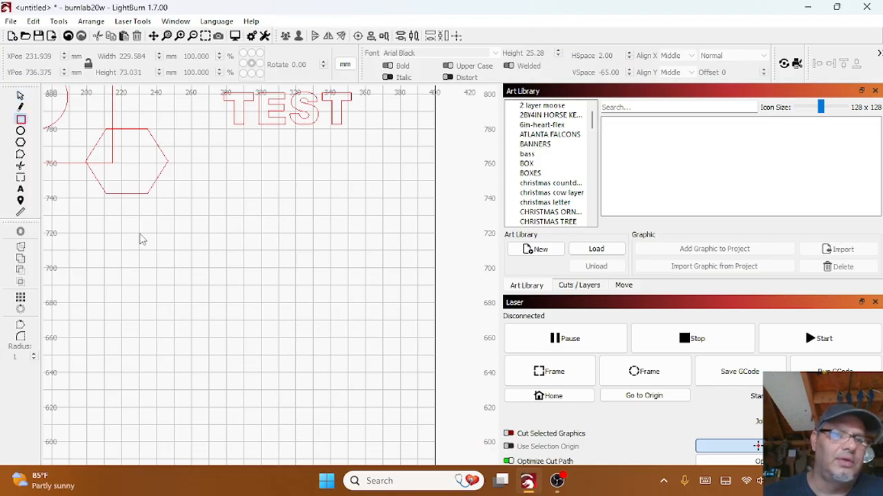
{"action": "mouse_move", "coordinate": [139, 234]}
{"action": "left_mouse_down"}
{"action": "mouse_move", "coordinate": [204, 307]}
{"action": "mouse_move", "coordinate": [189, 327]}
{"action": "mouse_move", "coordinate": [197, 322]}
{"action": "mouse_move", "coordinate": [197, 329]}
{"action": "left_mouse_up"}
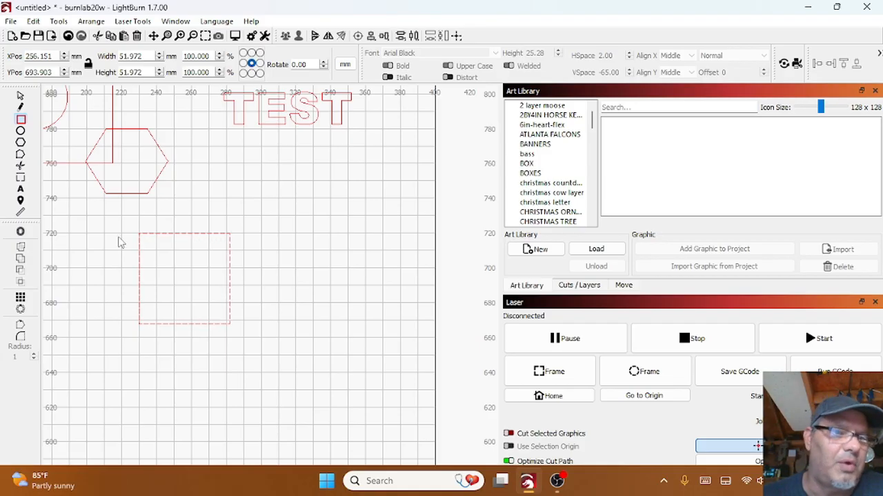
{"action": "scroll", "coordinate": [194, 211], "scroll_direction": "down", "scroll_amount": 3}
{"action": "left_click_drag", "start_coordinate": [197, 218], "coordinate": [266, 257]}
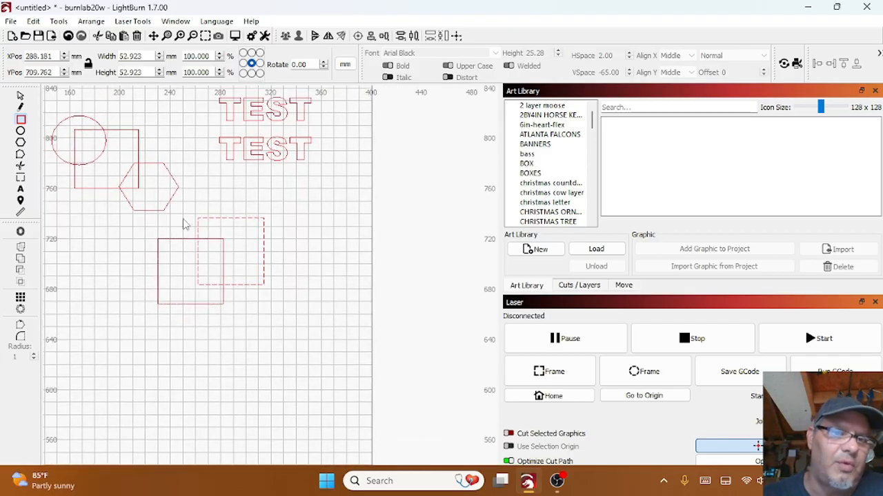
Draw a circle about 89 mm in diameter and a hexagon about 77 by 66 mm overlapping the new squares
{"action": "left_click", "coordinate": [21, 130]}
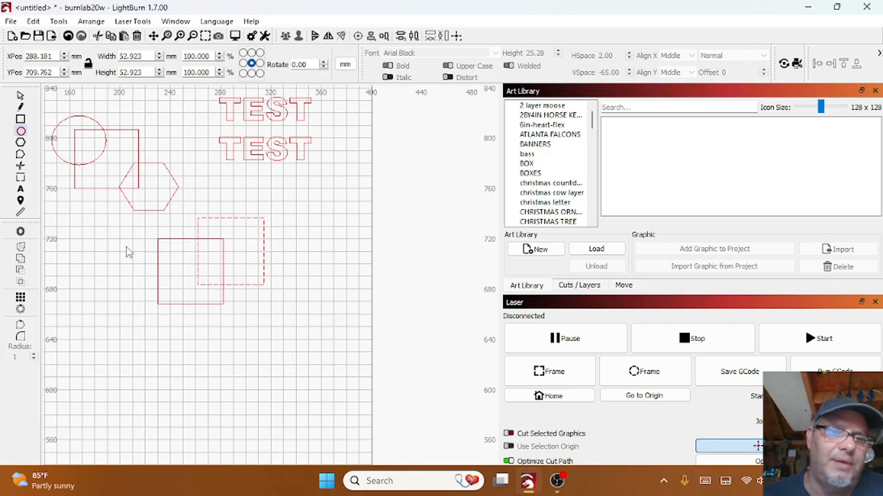
{"action": "left_click_drag", "start_coordinate": [128, 242], "coordinate": [241, 309]}
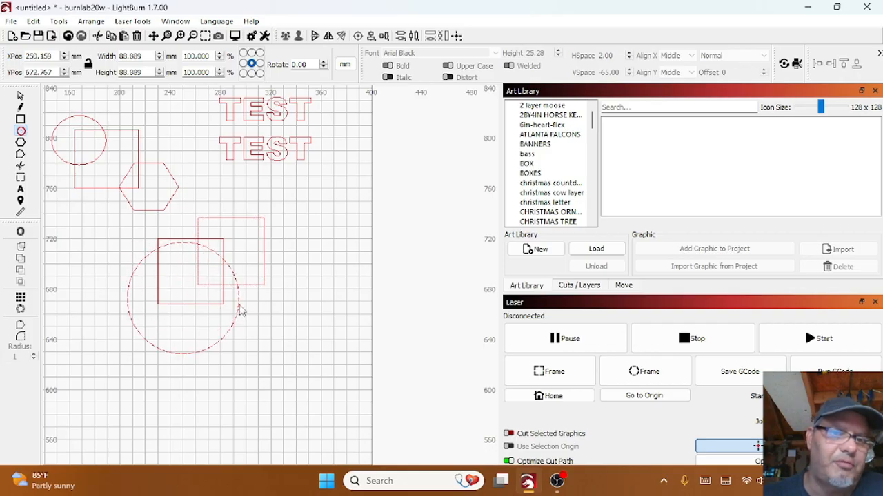
{"action": "left_click", "coordinate": [23, 146]}
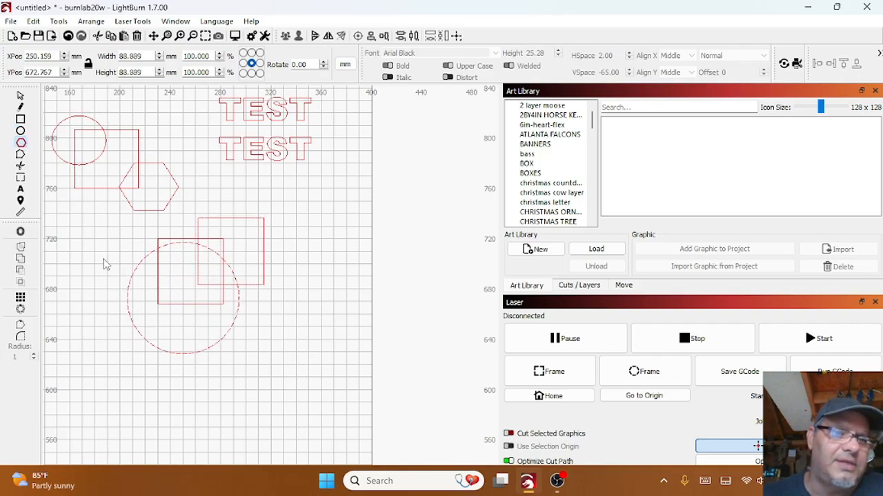
{"action": "left_click_drag", "start_coordinate": [114, 278], "coordinate": [211, 337]}
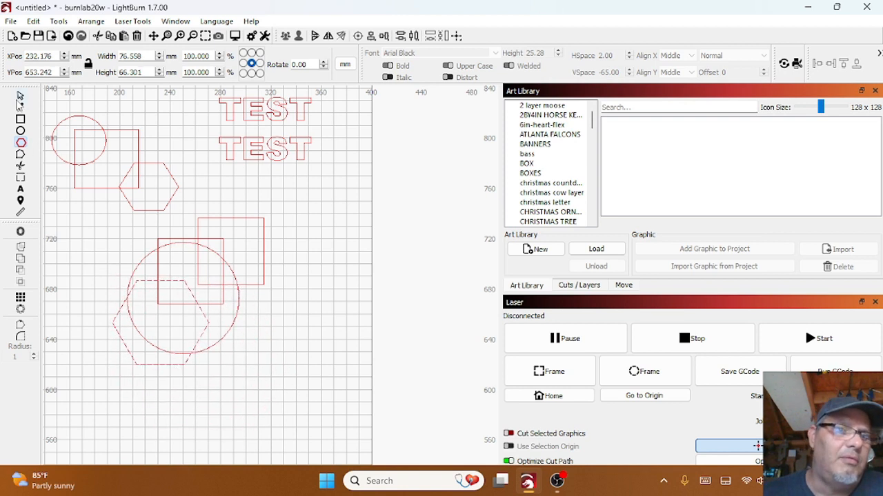
Select the two squares, the large circle and the large hexagon in the lower group and delete them
{"action": "left_click", "coordinate": [21, 96]}
{"action": "left_click_drag", "start_coordinate": [283, 392], "coordinate": [140, 274]}
{"action": "right_click", "coordinate": [141, 274]}
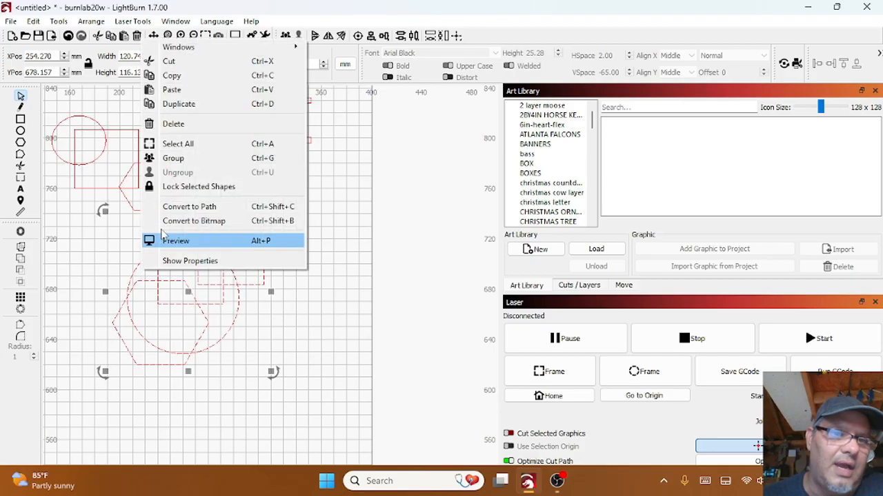
{"action": "left_click", "coordinate": [172, 124]}
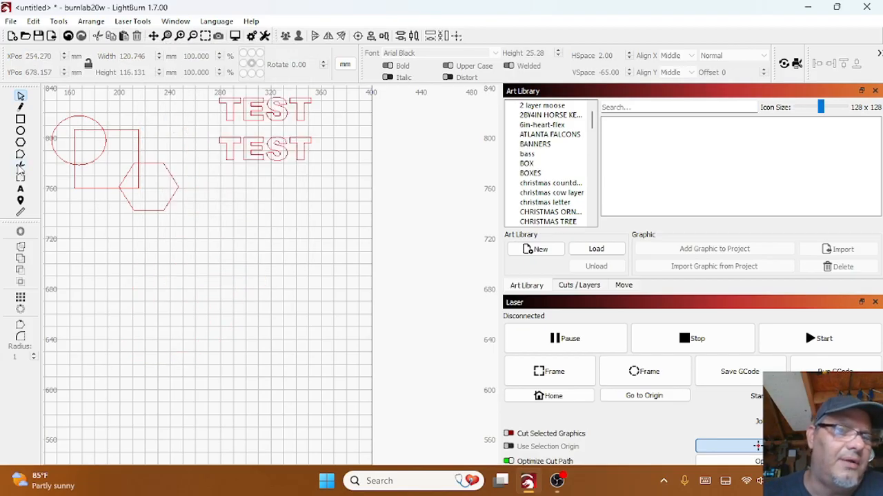
Trim away the overlapping segments between the circle, square and hexagon to leave a single combined outline
{"action": "left_click", "coordinate": [21, 166]}
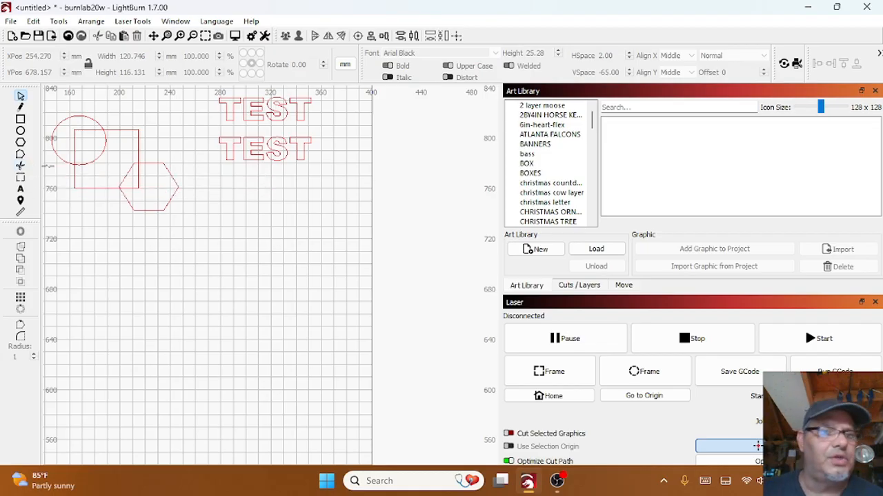
{"action": "left_click", "coordinate": [20, 166]}
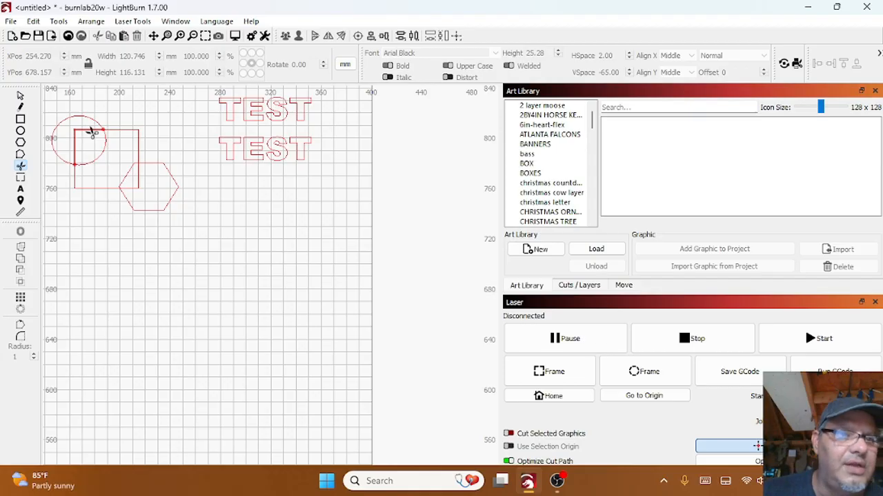
{"action": "left_click", "coordinate": [140, 177]}
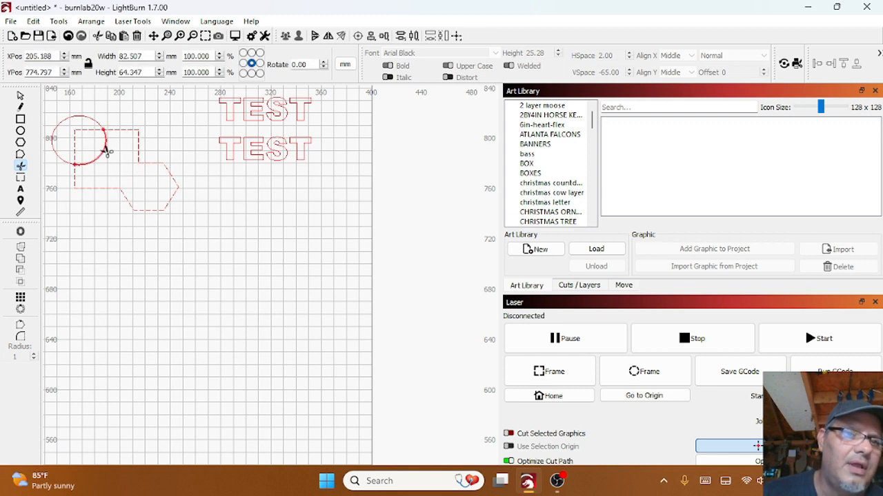
{"action": "left_click", "coordinate": [105, 152]}
{"action": "left_click", "coordinate": [83, 131]}
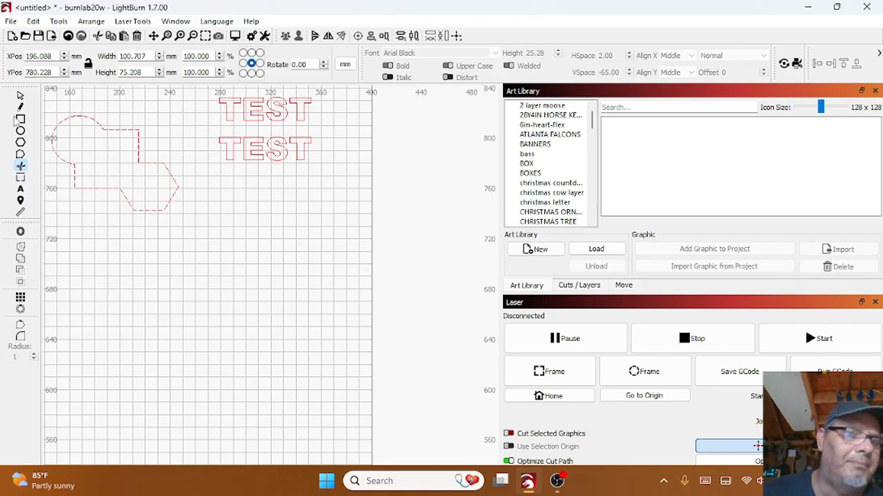
Undo the trims and the deletion of the lower shapes, and redo them all
{"action": "left_click", "coordinate": [69, 36]}
{"action": "left_click", "coordinate": [69, 35]}
{"action": "left_click", "coordinate": [69, 36]}
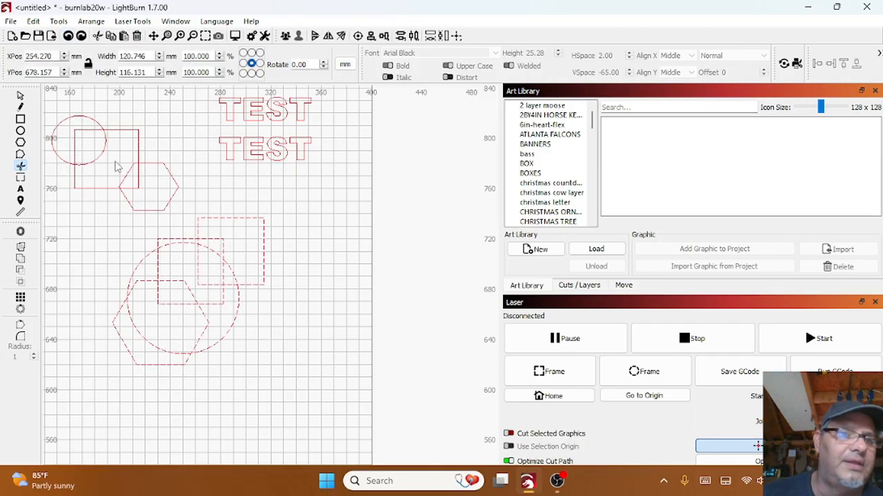
{"action": "left_click", "coordinate": [85, 39]}
{"action": "left_click", "coordinate": [85, 39]}
{"action": "left_click", "coordinate": [85, 39]}
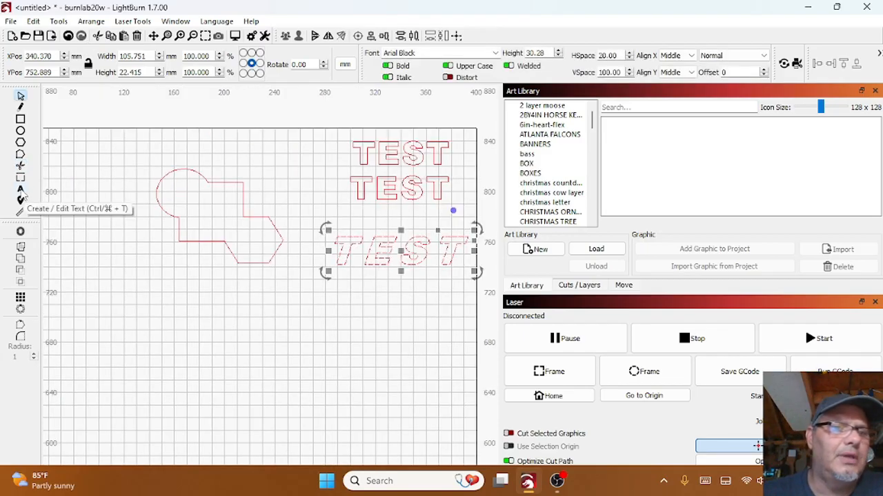
Select the topmost TEST text and review its Bold and Upper Case settings
{"action": "scroll", "coordinate": [353, 169], "scroll_direction": "down", "scroll_amount": 1}
{"action": "left_click", "coordinate": [353, 169]}
{"action": "left_click", "coordinate": [382, 160]}
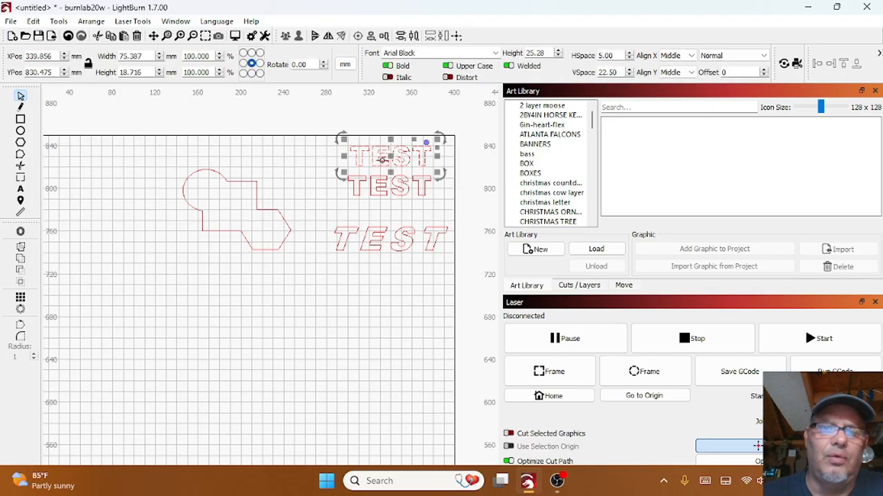
{"action": "left_click", "coordinate": [389, 66]}
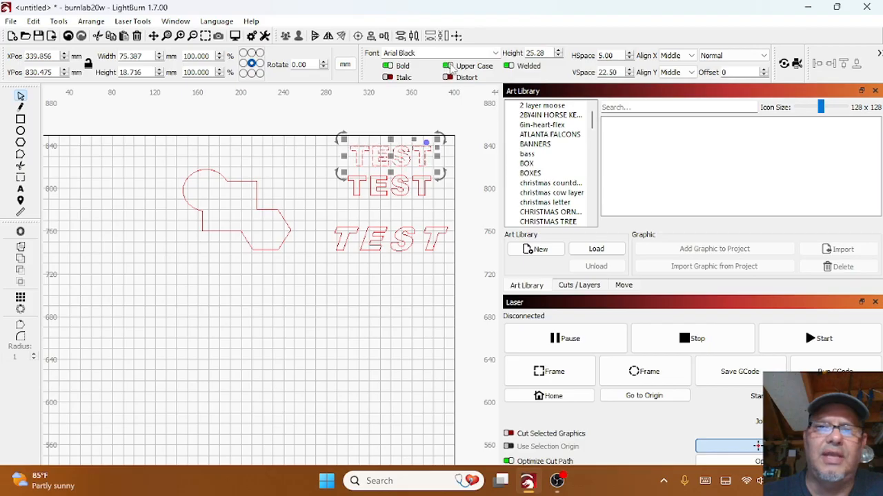
{"action": "left_click", "coordinate": [448, 67]}
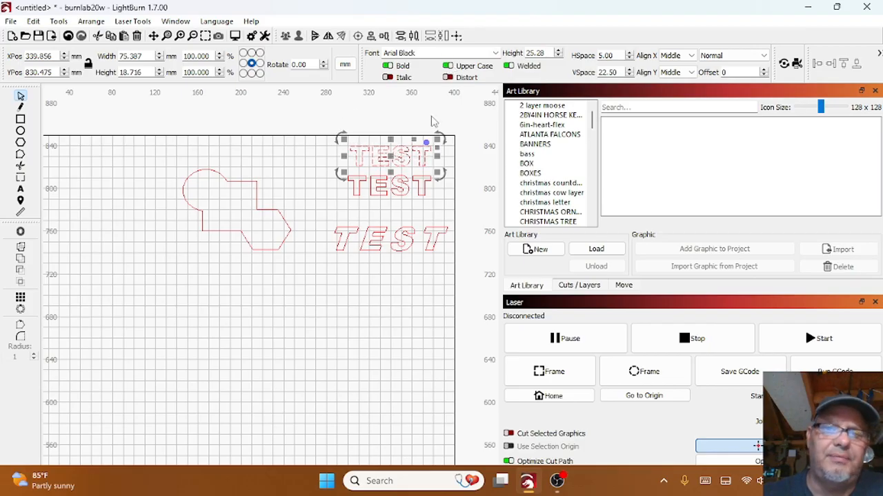
Add a new text object reading TEST below the italic TEST text
{"action": "left_click", "coordinate": [20, 189]}
{"action": "left_click", "coordinate": [386, 280]}
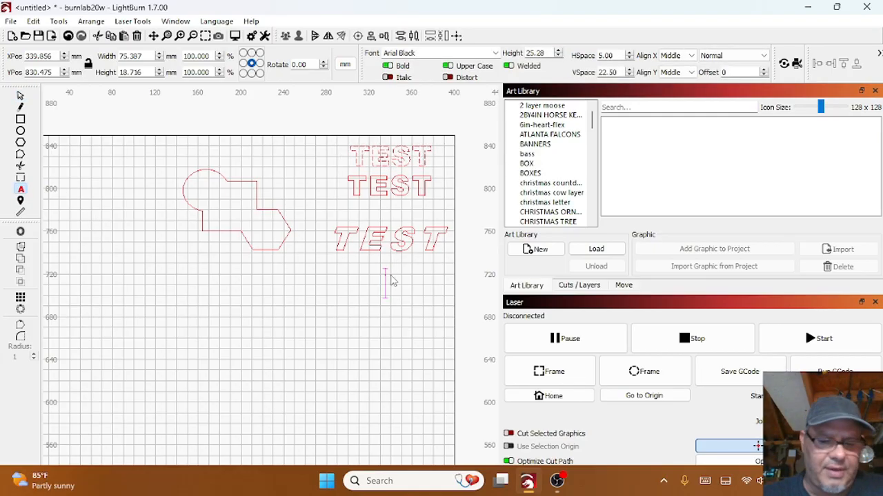
{"action": "type", "text": "TES"}
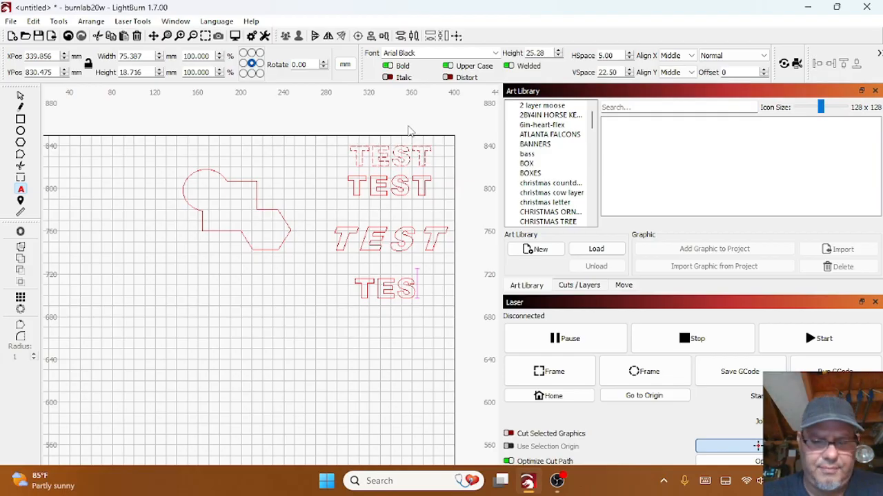
{"action": "type", "text": "T"}
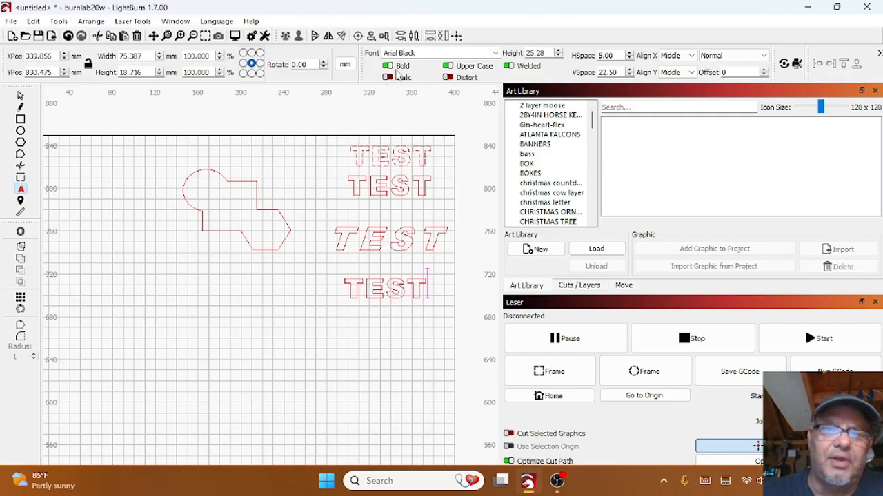
Turn Bold off for the new TEST text, and toggle Upper Case and Welded off and back on
{"action": "left_click", "coordinate": [453, 69]}
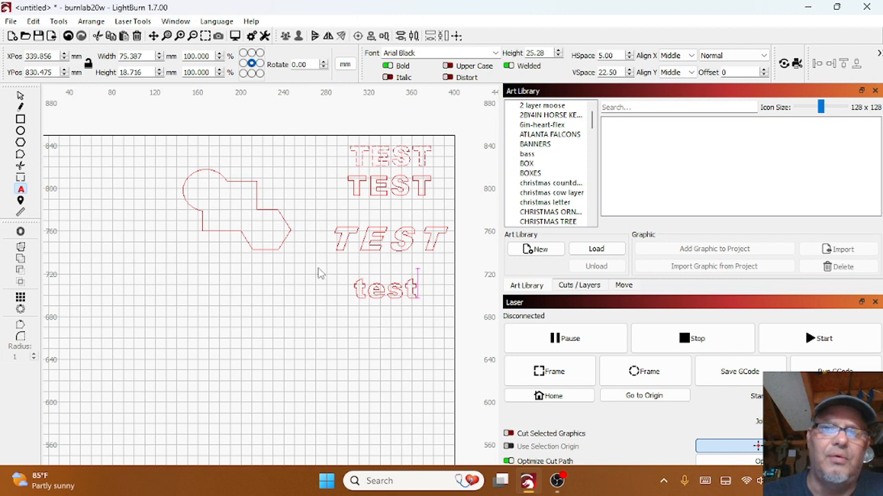
{"action": "left_click", "coordinate": [447, 67]}
{"action": "left_click", "coordinate": [448, 67]}
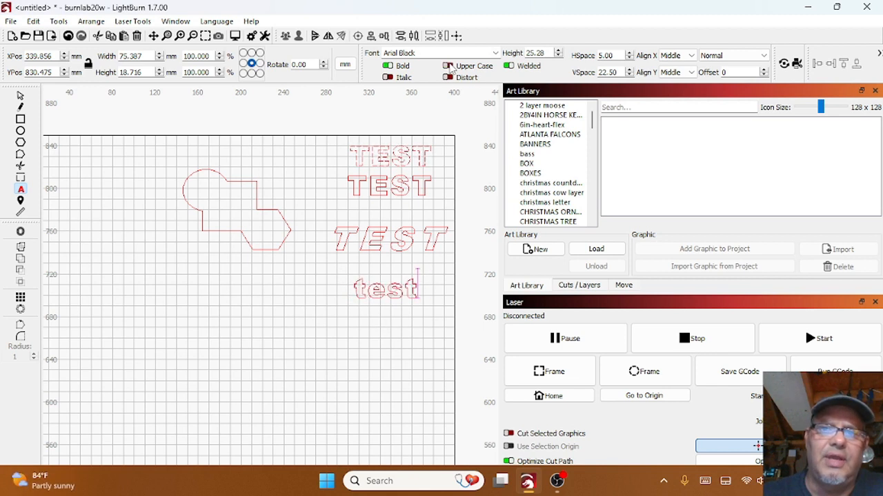
{"action": "left_click", "coordinate": [447, 67]}
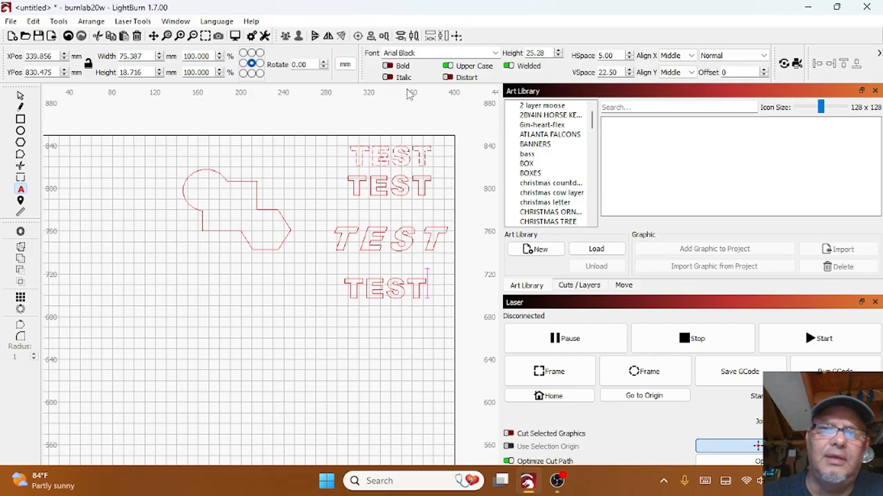
{"action": "left_click", "coordinate": [511, 67]}
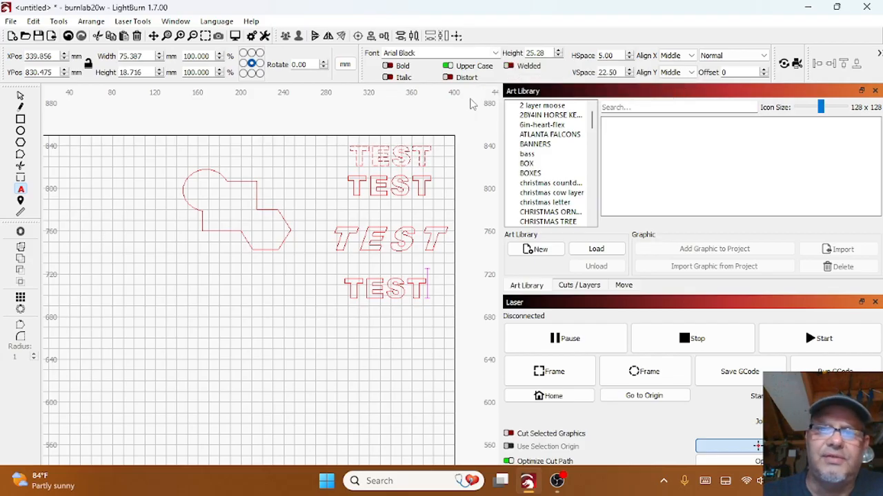
{"action": "left_click", "coordinate": [508, 66]}
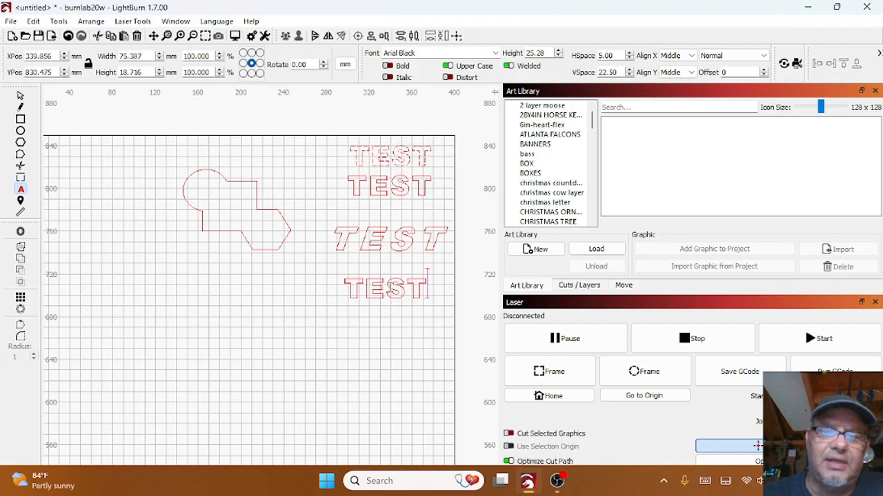
Move the new TEST text further down, to about X 322.7 mm and Y 681.4 mm
{"action": "left_click", "coordinate": [390, 290]}
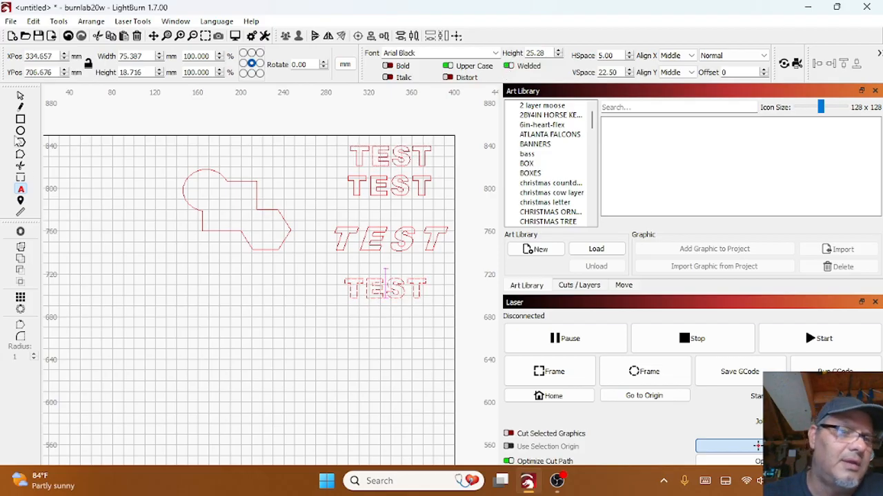
{"action": "left_click", "coordinate": [20, 97]}
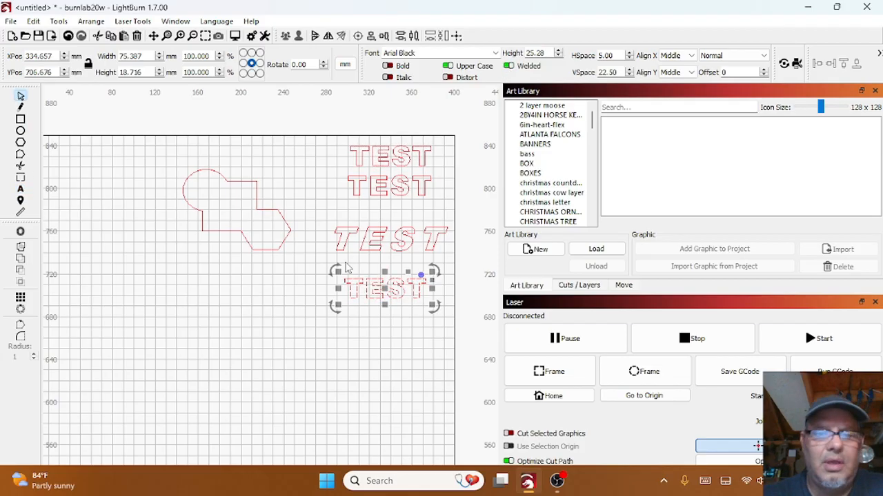
{"action": "left_click_drag", "start_coordinate": [404, 286], "coordinate": [392, 314]}
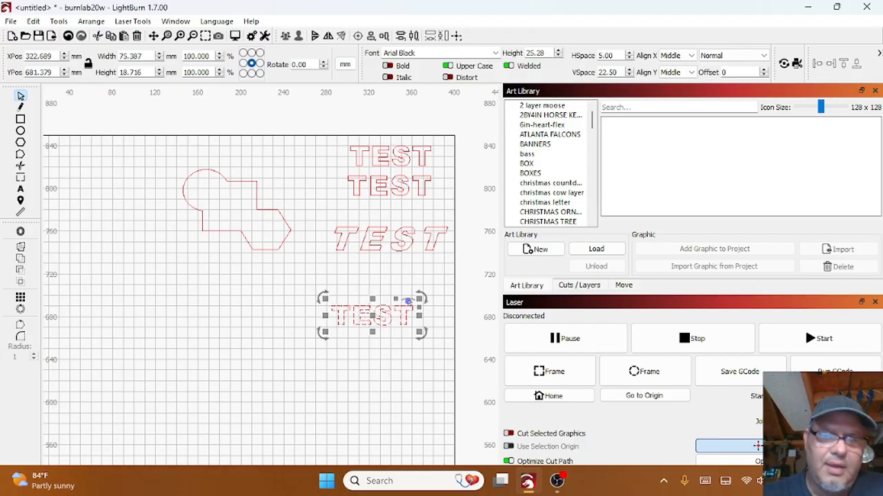
Bend the bottom TEST text into an arc about 60.5 mm wide, and straighten it again
{"action": "left_click_drag", "start_coordinate": [408, 301], "coordinate": [392, 298]}
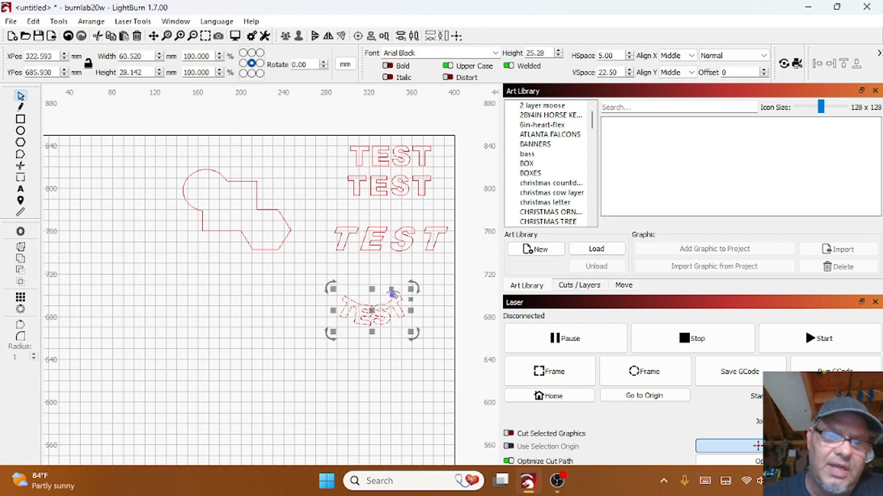
{"action": "scroll", "coordinate": [369, 307], "scroll_direction": "up", "scroll_amount": 5}
{"action": "scroll", "coordinate": [369, 307], "scroll_direction": "up", "scroll_amount": 1}
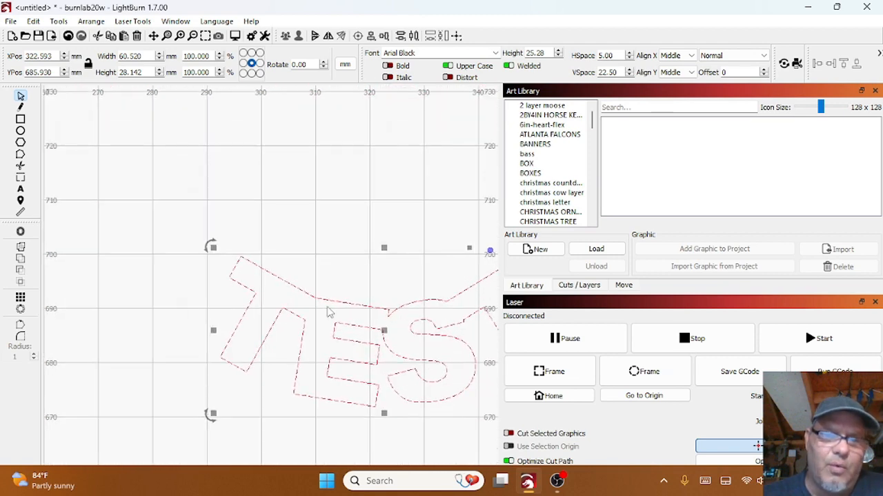
{"action": "scroll", "coordinate": [407, 331], "scroll_direction": "up", "scroll_amount": 2}
{"action": "scroll", "coordinate": [406, 333], "scroll_direction": "down", "scroll_amount": 2}
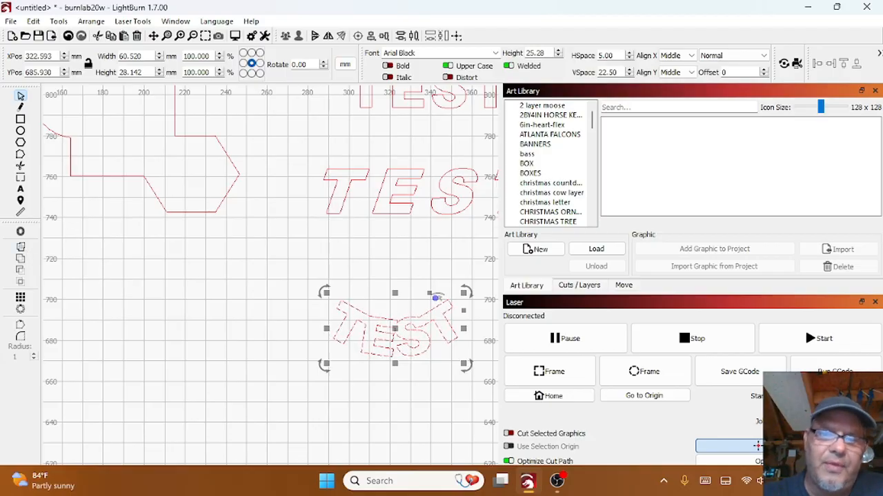
{"action": "left_click_drag", "start_coordinate": [436, 298], "coordinate": [456, 312]}
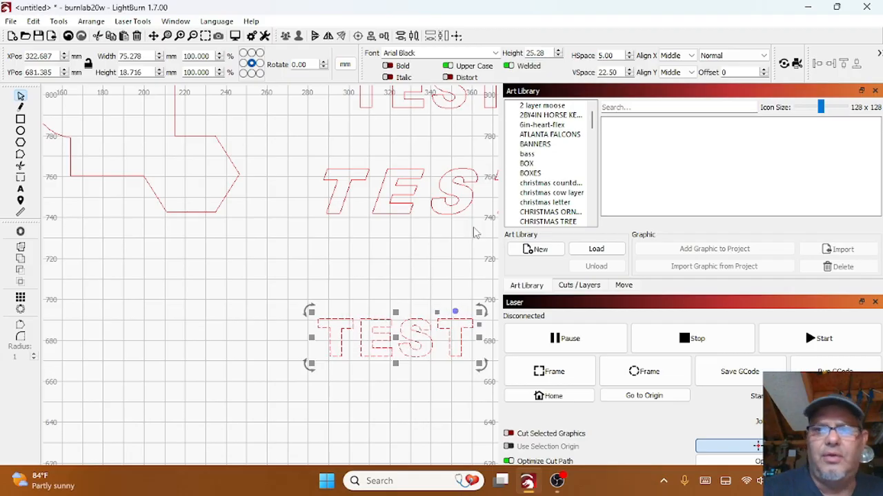
Reduce the bottom TEST text's horizontal spacing to -17 so that its letters overlap
{"action": "left_click", "coordinate": [629, 59]}
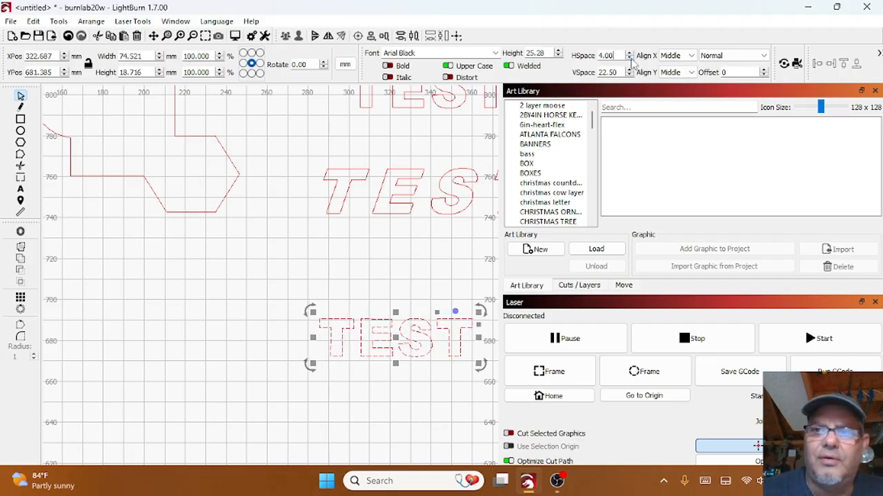
{"action": "left_click", "coordinate": [630, 59]}
{"action": "left_click", "coordinate": [629, 59]}
{"action": "left_click", "coordinate": [629, 59]}
{"action": "left_click", "coordinate": [630, 60]}
{"action": "left_click", "coordinate": [629, 59]}
{"action": "left_click", "coordinate": [630, 60]}
{"action": "left_click", "coordinate": [630, 59]}
{"action": "left_click", "coordinate": [630, 59]}
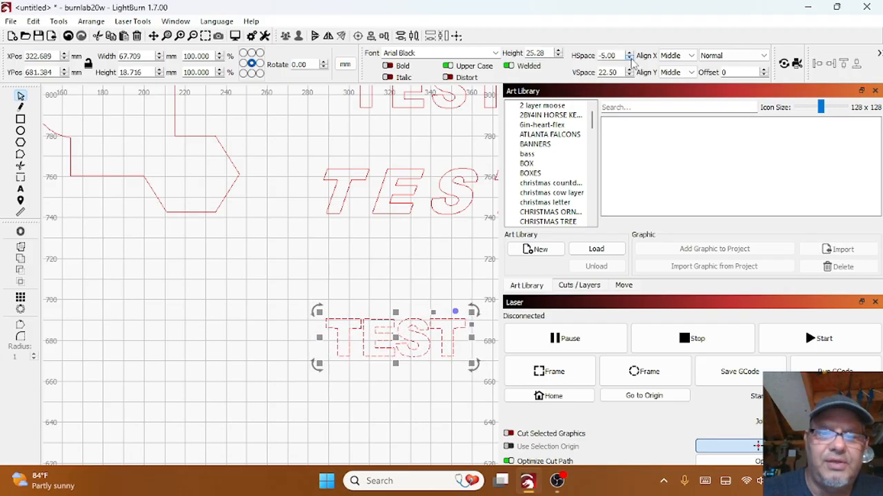
{"action": "left_click", "coordinate": [630, 60]}
{"action": "left_click", "coordinate": [629, 59]}
{"action": "left_click", "coordinate": [630, 59]}
{"action": "left_click", "coordinate": [629, 59]}
{"action": "left_click", "coordinate": [630, 59]}
{"action": "left_click", "coordinate": [630, 59]}
{"action": "left_click", "coordinate": [630, 59]}
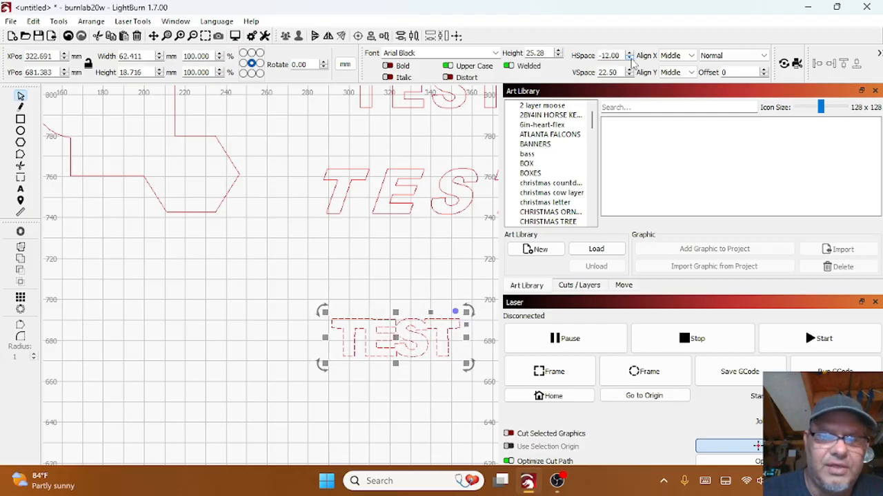
{"action": "left_click", "coordinate": [630, 59]}
{"action": "left_click", "coordinate": [629, 59]}
{"action": "left_click", "coordinate": [629, 60]}
{"action": "left_click", "coordinate": [629, 59]}
{"action": "left_click", "coordinate": [630, 59]}
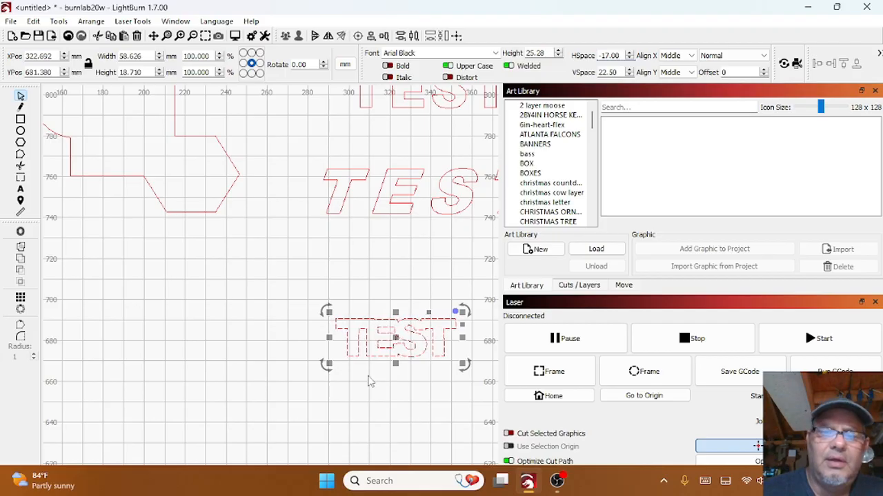
Raise the horizontal spacing of the bottom TEST text to -4
{"action": "left_click", "coordinate": [629, 54]}
{"action": "left_click", "coordinate": [629, 54]}
{"action": "left_click", "coordinate": [629, 54]}
{"action": "left_click", "coordinate": [629, 54]}
{"action": "left_click", "coordinate": [628, 54]}
{"action": "left_click", "coordinate": [628, 54]}
{"action": "left_click", "coordinate": [629, 54]}
{"action": "left_click", "coordinate": [629, 54]}
{"action": "left_click", "coordinate": [629, 54]}
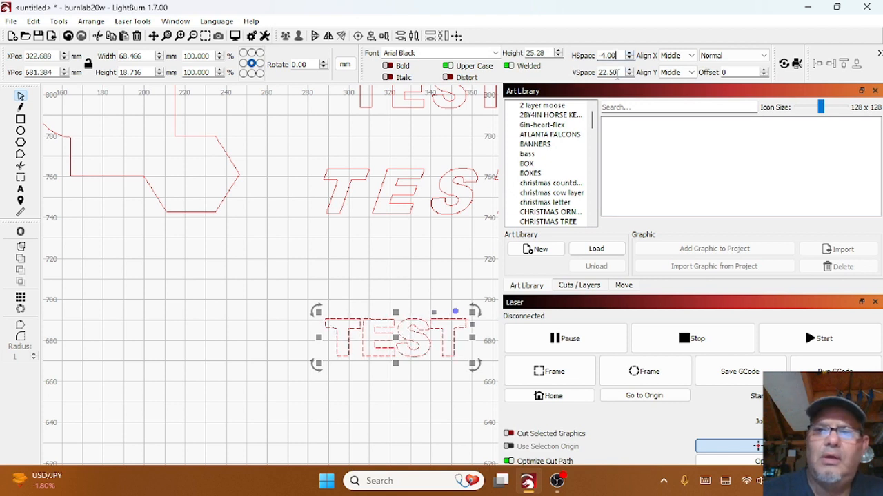
Try a vertical spacing of 30 on the bottom TEST text, and lower it to -20
{"action": "left_click", "coordinate": [629, 70]}
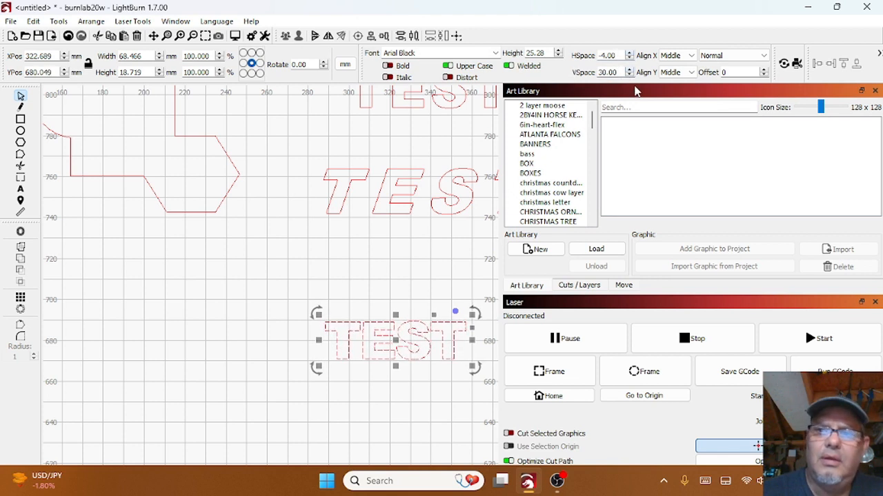
{"action": "left_click", "coordinate": [629, 75]}
{"action": "left_click", "coordinate": [629, 75]}
{"action": "left_click", "coordinate": [629, 75]}
{"action": "left_click", "coordinate": [629, 76]}
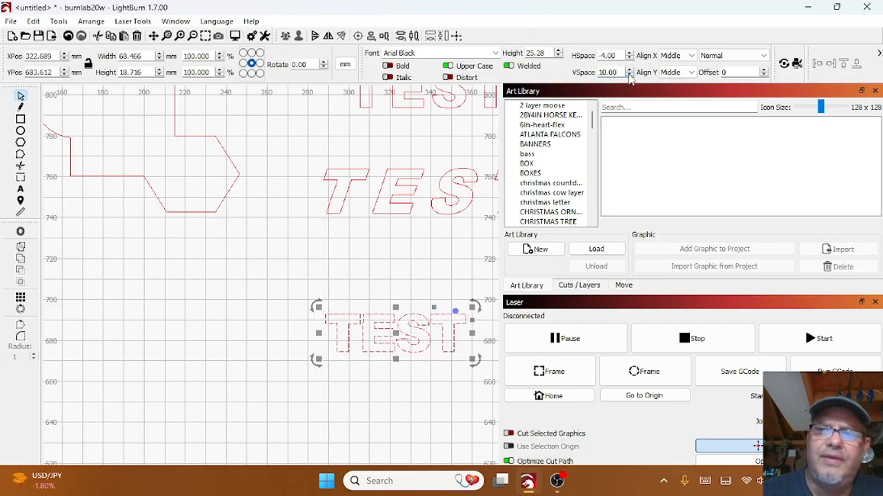
{"action": "left_click", "coordinate": [629, 75]}
{"action": "left_click", "coordinate": [629, 75]}
{"action": "left_click", "coordinate": [628, 75]}
{"action": "left_click", "coordinate": [629, 75]}
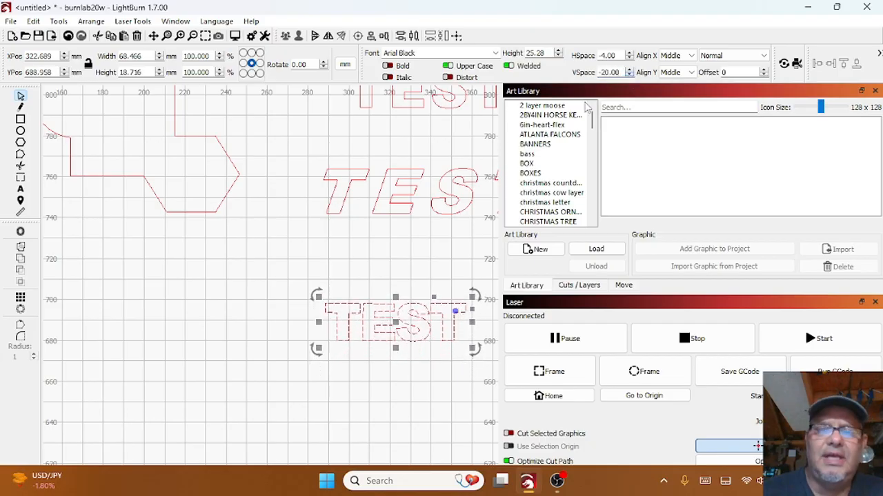
Select the italic TEST text together with the bottom TEST text and set their vertical spacing to 0
{"action": "left_click", "coordinate": [392, 204]}
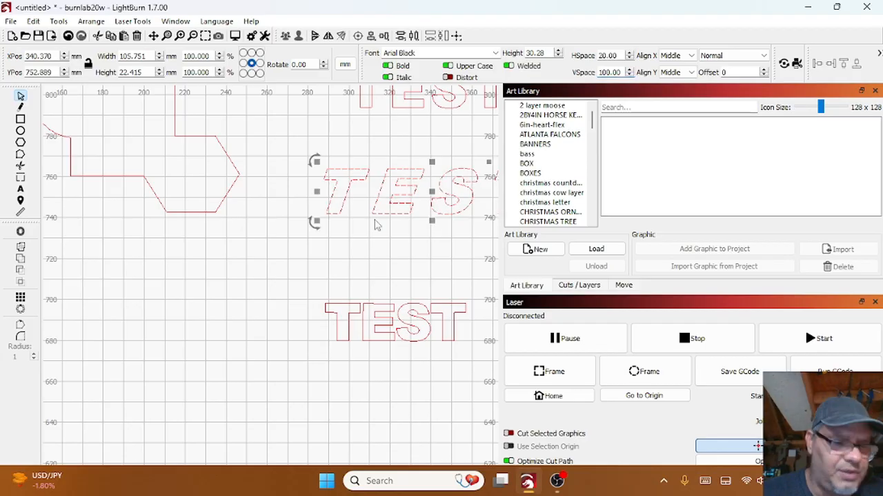
{"action": "left_click", "coordinate": [379, 304], "text": "shift"}
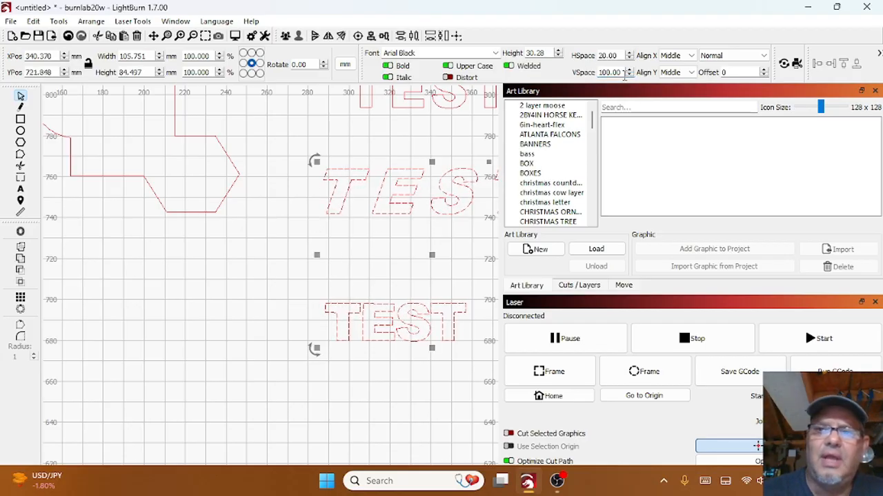
{"action": "key", "text": "BackSpace"}
{"action": "key", "text": "BackSpace"}
{"action": "key", "text": "BackSpace"}
{"action": "key", "text": "BackSpace"}
{"action": "key", "text": "BackSpace"}
{"action": "key", "text": "BackSpace"}
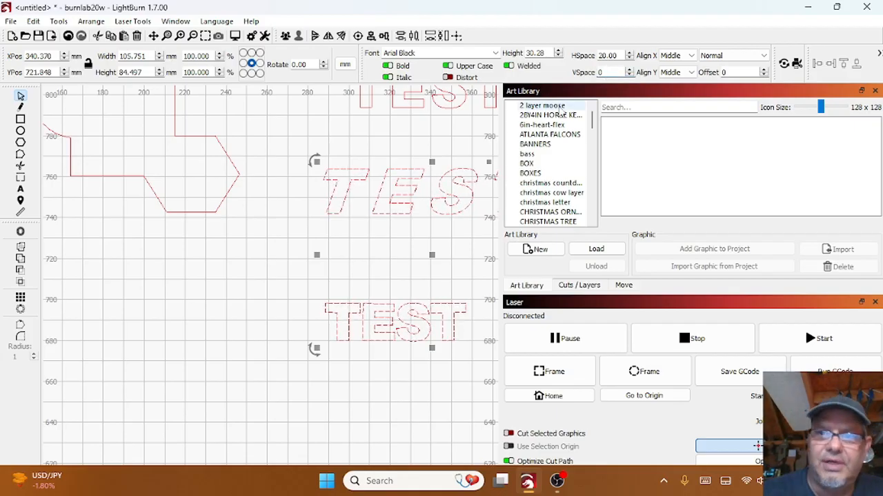
Move the italic TEST text directly above the bottom TEST text and select both texts together
{"action": "left_click", "coordinate": [481, 244]}
{"action": "scroll", "coordinate": [426, 240], "scroll_direction": "down", "scroll_amount": 3}
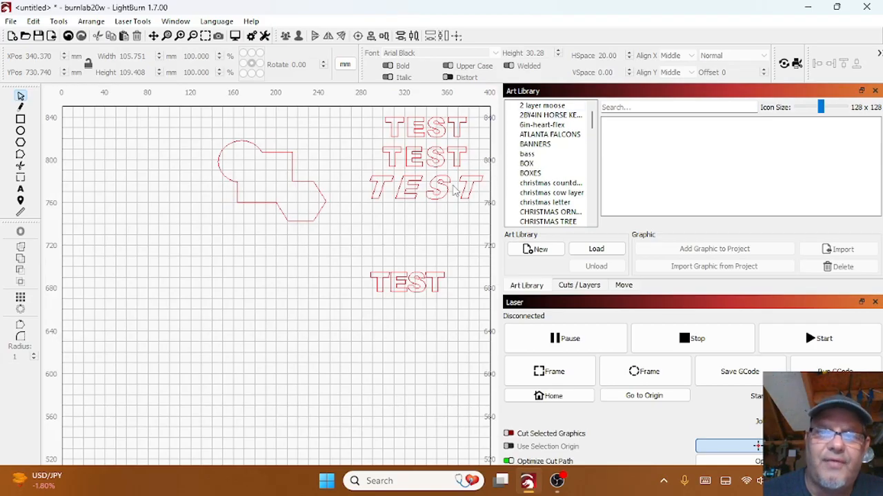
{"action": "left_click", "coordinate": [447, 187]}
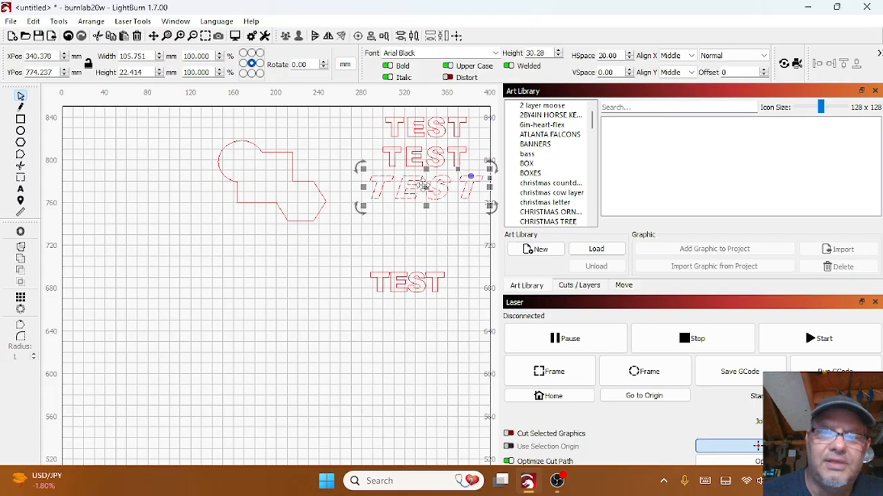
{"action": "left_click_drag", "start_coordinate": [428, 191], "coordinate": [414, 261]}
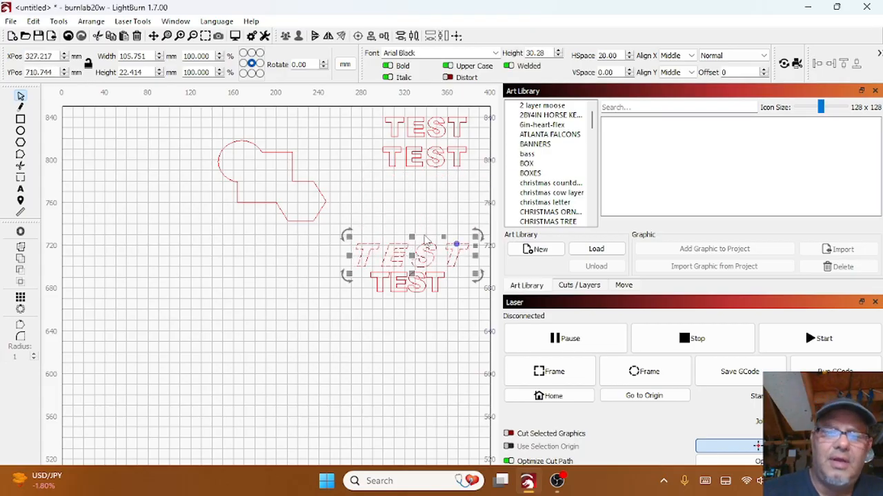
{"action": "left_click", "coordinate": [425, 279], "text": "shift"}
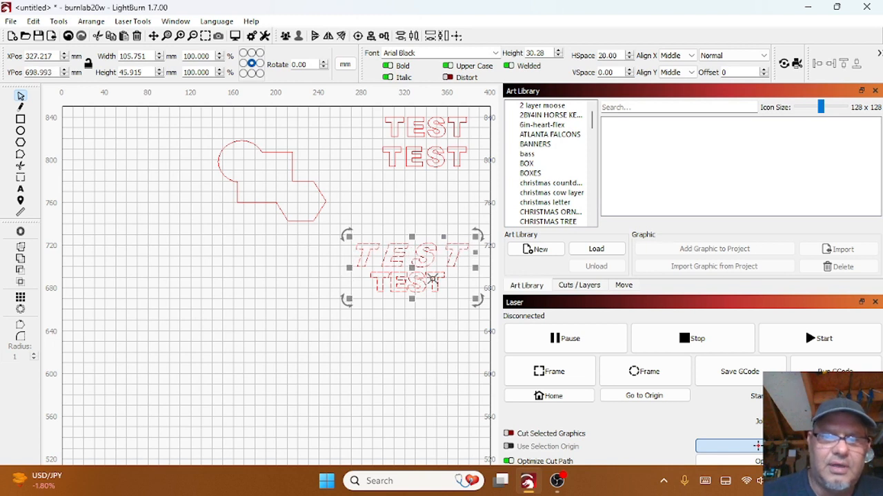
Lower the vertical spacing of the two selected TEST texts to about -40
{"action": "left_click", "coordinate": [629, 74]}
{"action": "left_click", "coordinate": [629, 75]}
{"action": "left_click", "coordinate": [628, 74]}
{"action": "left_click", "coordinate": [629, 74]}
{"action": "left_click", "coordinate": [629, 74]}
{"action": "left_click", "coordinate": [629, 74]}
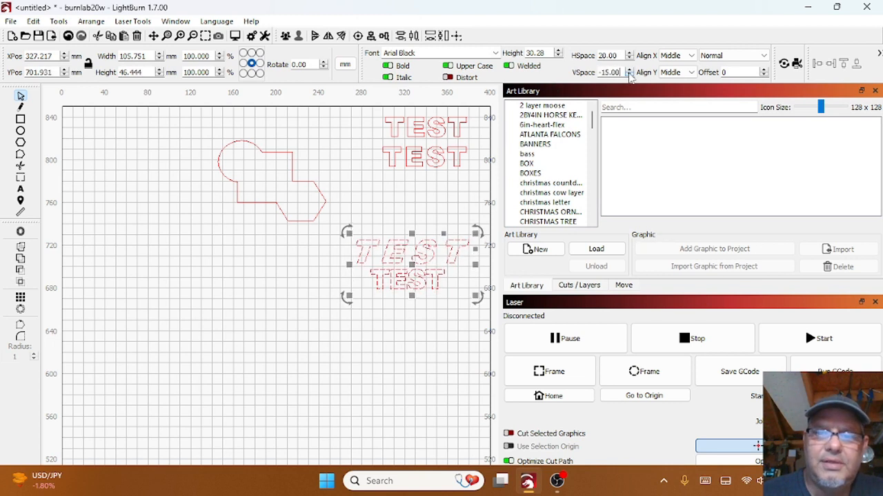
{"action": "left_click", "coordinate": [629, 75]}
{"action": "left_click", "coordinate": [629, 75]}
{"action": "left_click", "coordinate": [629, 74]}
{"action": "left_click", "coordinate": [628, 75]}
{"action": "left_click", "coordinate": [629, 74]}
{"action": "left_click", "coordinate": [629, 75]}
{"action": "left_click", "coordinate": [628, 74]}
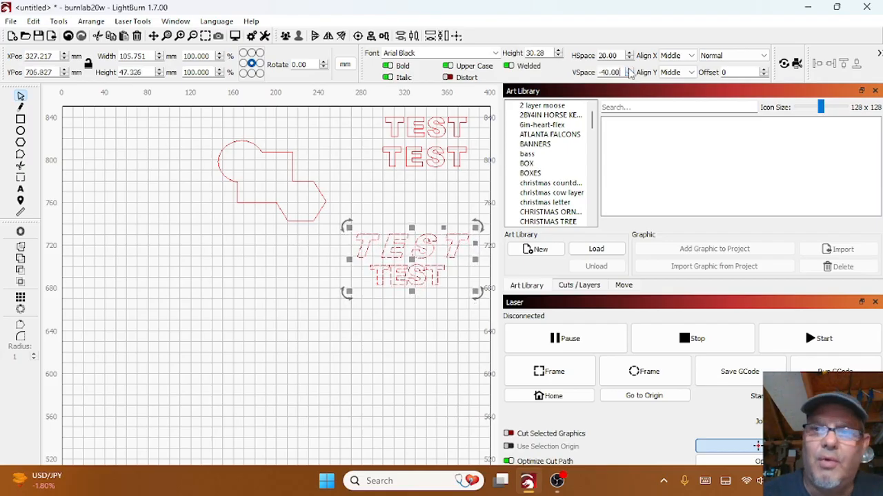
{"action": "left_click", "coordinate": [629, 74]}
Raise the vertical spacing of both selected TEST texts to -22.50
{"action": "left_click", "coordinate": [629, 69]}
{"action": "left_click", "coordinate": [629, 70]}
{"action": "left_click", "coordinate": [629, 69]}
{"action": "left_click", "coordinate": [629, 69]}
{"action": "left_click", "coordinate": [629, 70]}
{"action": "left_click", "coordinate": [629, 69]}
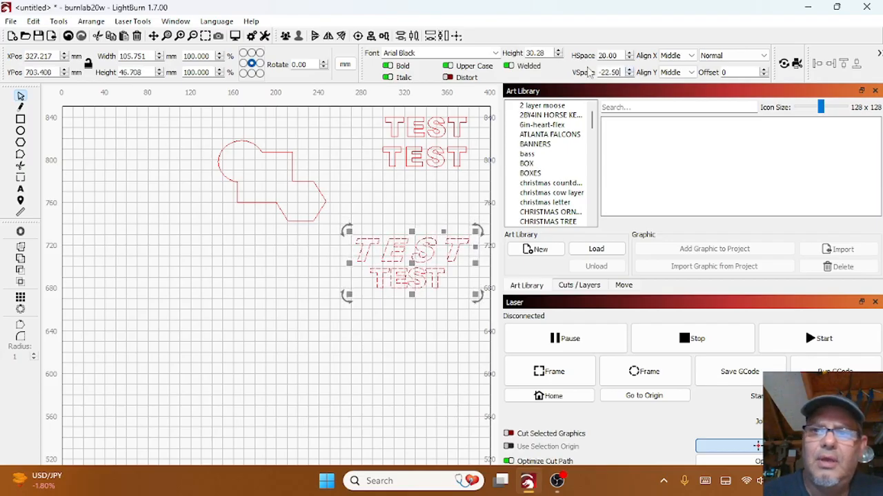
Increase the horizontal spacing of both selected TEST texts step by step to beyond 48
{"action": "left_click", "coordinate": [628, 53]}
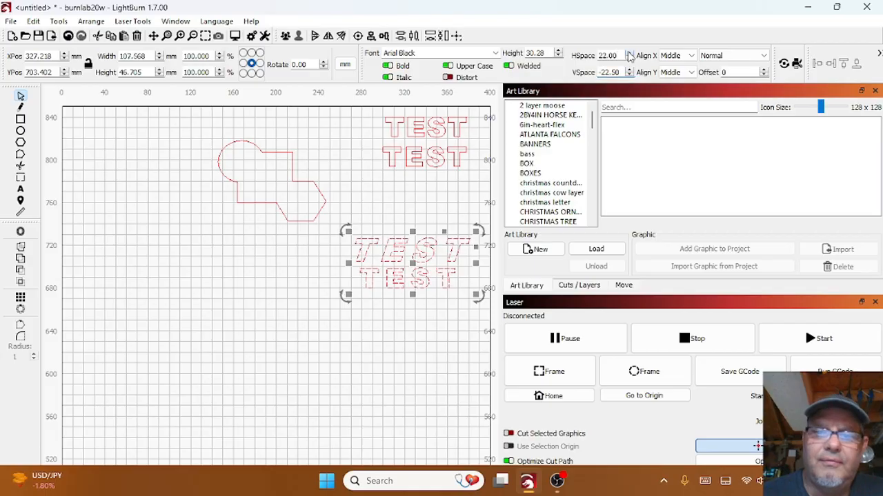
{"action": "left_click", "coordinate": [629, 53]}
{"action": "left_click", "coordinate": [629, 53]}
{"action": "left_click", "coordinate": [629, 53]}
{"action": "left_click", "coordinate": [629, 53]}
{"action": "left_click", "coordinate": [629, 53]}
{"action": "left_click", "coordinate": [629, 53]}
{"action": "left_click", "coordinate": [629, 53]}
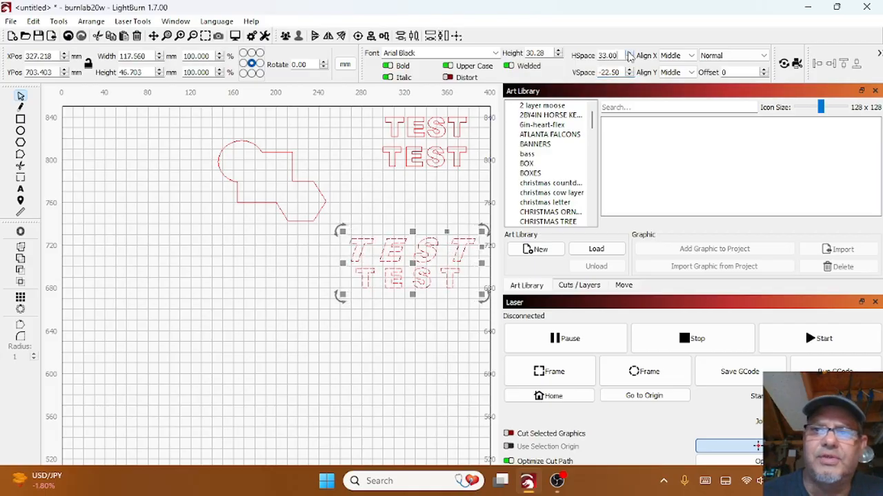
{"action": "left_click", "coordinate": [629, 53]}
{"action": "left_click", "coordinate": [629, 53]}
{"action": "left_click", "coordinate": [629, 54]}
{"action": "left_click", "coordinate": [629, 53]}
{"action": "left_click", "coordinate": [628, 53]}
{"action": "left_click", "coordinate": [628, 53]}
{"action": "left_click", "coordinate": [629, 53]}
{"action": "left_click", "coordinate": [629, 54]}
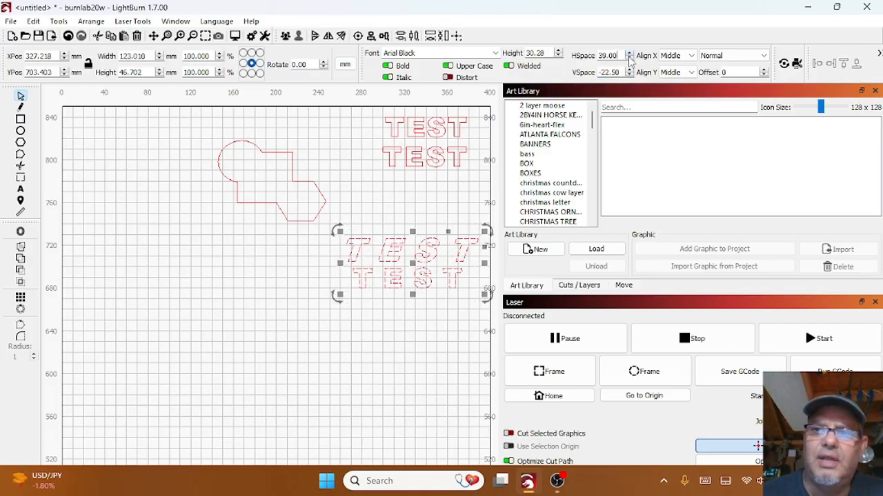
{"action": "left_click", "coordinate": [629, 53]}
{"action": "left_click", "coordinate": [629, 53]}
{"action": "left_click", "coordinate": [629, 53]}
{"action": "left_click", "coordinate": [629, 53]}
{"action": "left_click", "coordinate": [629, 54]}
{"action": "left_click", "coordinate": [629, 58]}
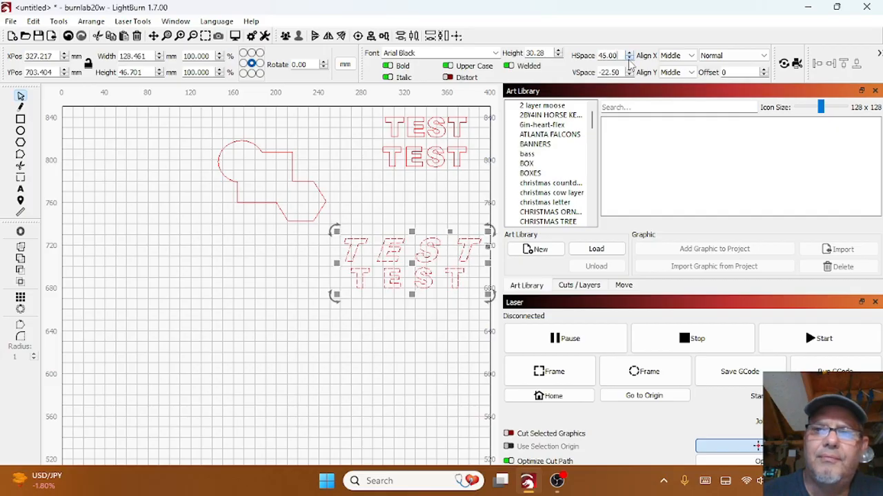
{"action": "left_click", "coordinate": [628, 53]}
{"action": "left_click", "coordinate": [629, 54]}
{"action": "left_click", "coordinate": [629, 55]}
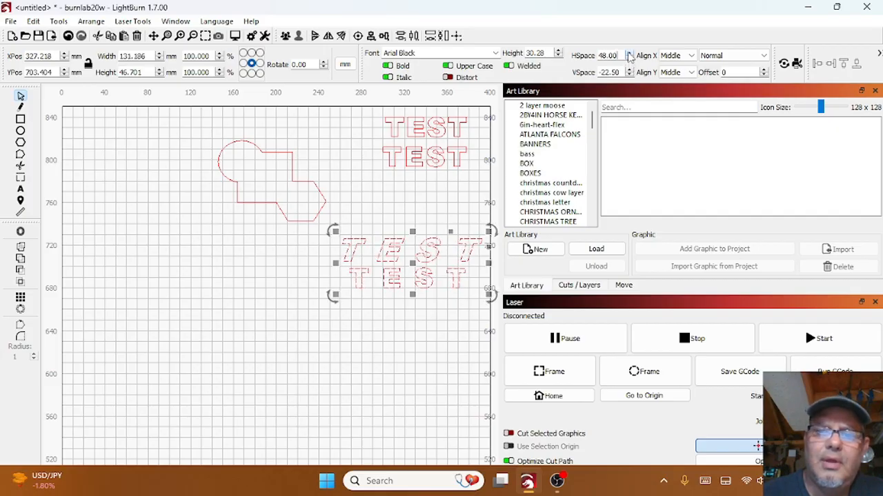
{"action": "left_click", "coordinate": [629, 55]}
{"action": "left_click", "coordinate": [629, 54]}
Reduce the horizontal spacing of both selected TEST texts to 41
{"action": "left_click", "coordinate": [629, 59]}
{"action": "left_click", "coordinate": [629, 59]}
{"action": "left_click", "coordinate": [629, 60]}
{"action": "left_click", "coordinate": [629, 59]}
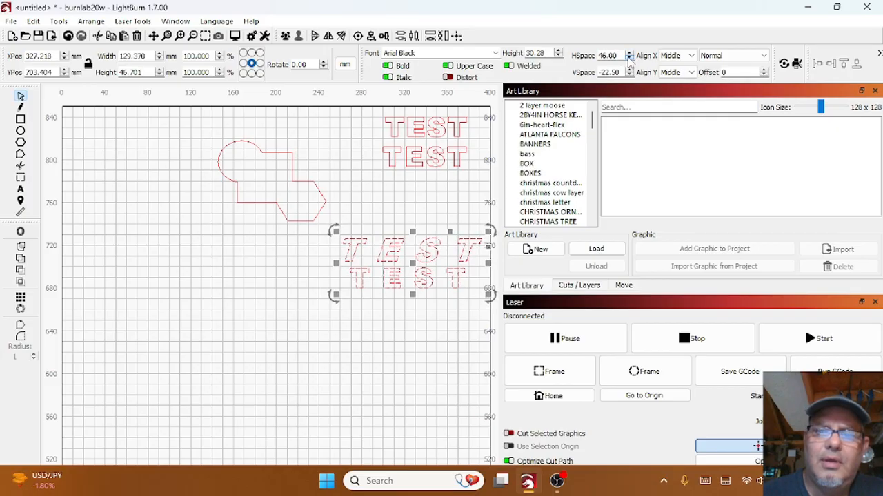
{"action": "left_click", "coordinate": [629, 59]}
{"action": "left_click", "coordinate": [629, 59]}
{"action": "left_click", "coordinate": [629, 59]}
{"action": "left_click", "coordinate": [629, 59]}
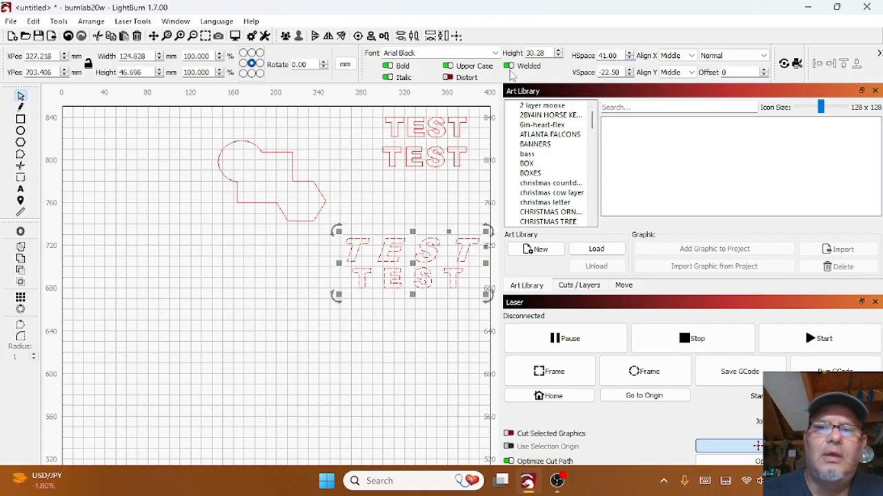
Switch upper case off and back on for both TEST texts, and turn off their bold and italic formatting
{"action": "left_click", "coordinate": [448, 66]}
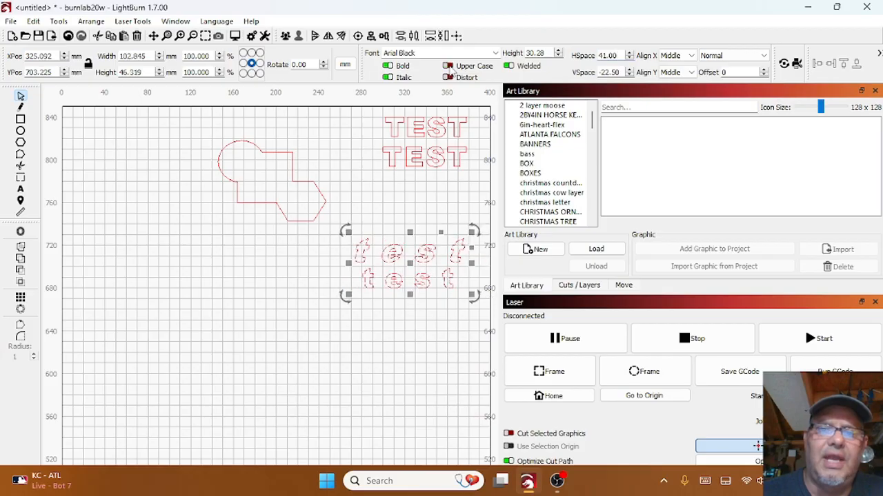
{"action": "left_click", "coordinate": [448, 66]}
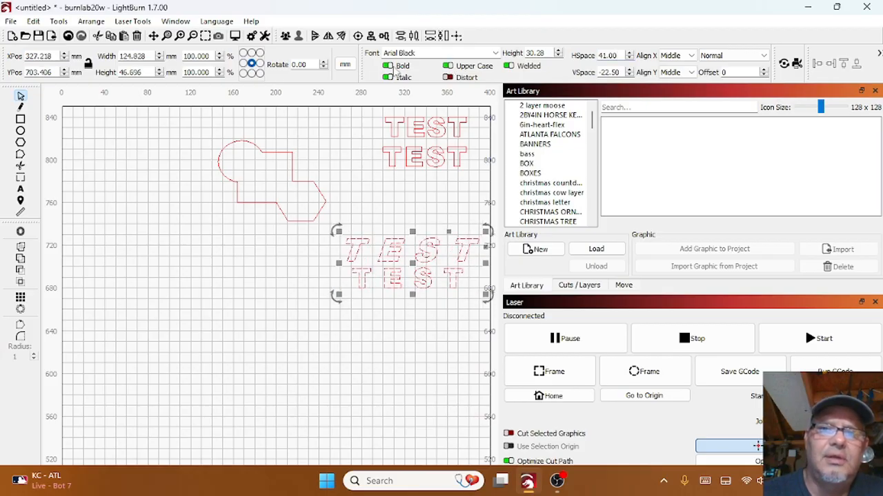
{"action": "left_click", "coordinate": [387, 66]}
{"action": "left_click", "coordinate": [387, 78]}
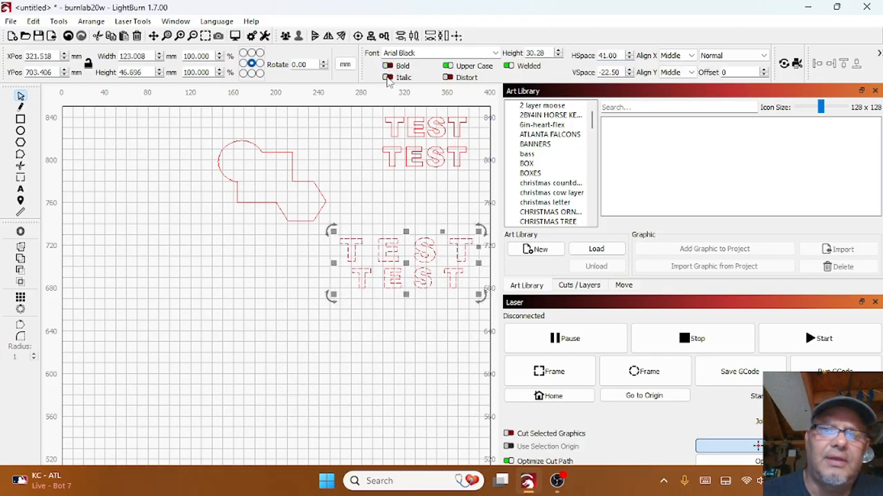
{"action": "left_click", "coordinate": [387, 78]}
{"action": "left_click", "coordinate": [388, 78]}
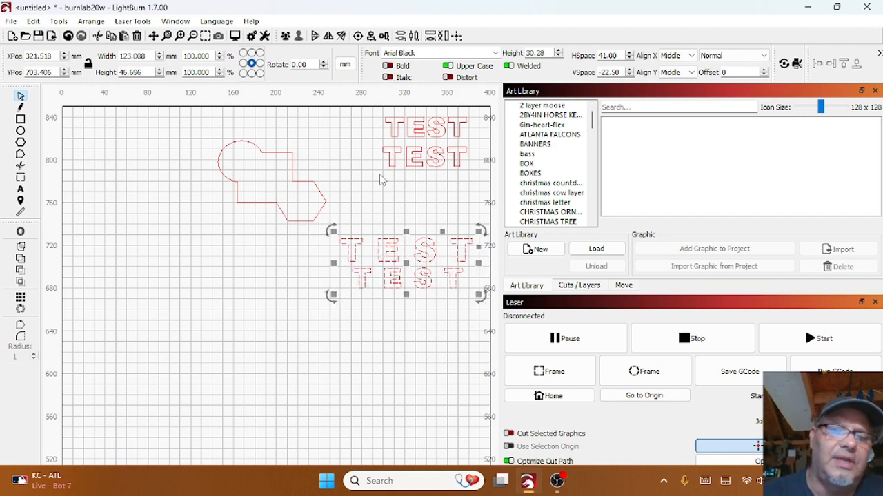
Select the trimmed outline and all four TEST texts, and delete them from the work area
{"action": "scroll", "coordinate": [392, 204], "scroll_direction": "down", "scroll_amount": 3}
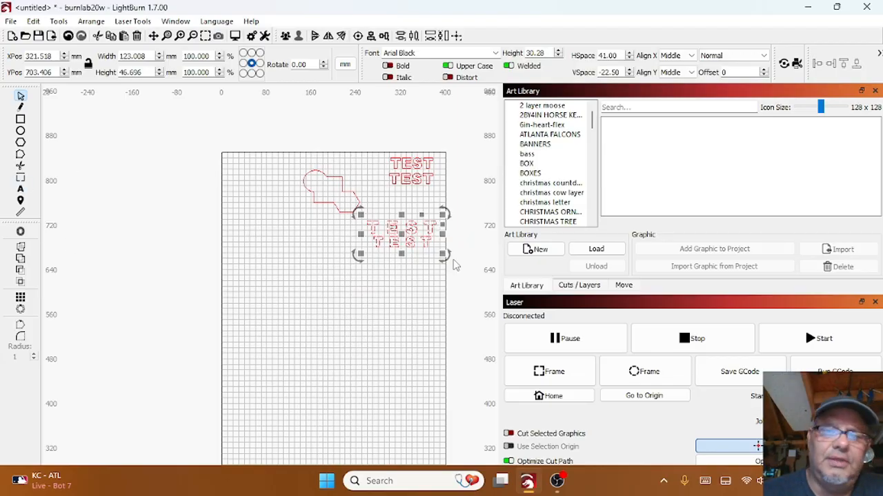
{"action": "scroll", "coordinate": [448, 255], "scroll_direction": "down", "scroll_amount": 2}
{"action": "left_click_drag", "start_coordinate": [431, 237], "coordinate": [305, 122]}
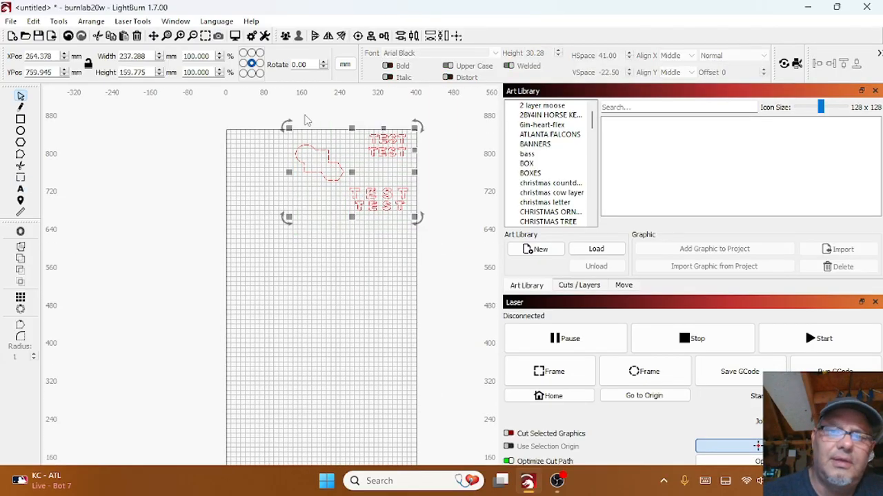
{"action": "right_click", "coordinate": [307, 120]}
{"action": "left_click", "coordinate": [345, 200]}
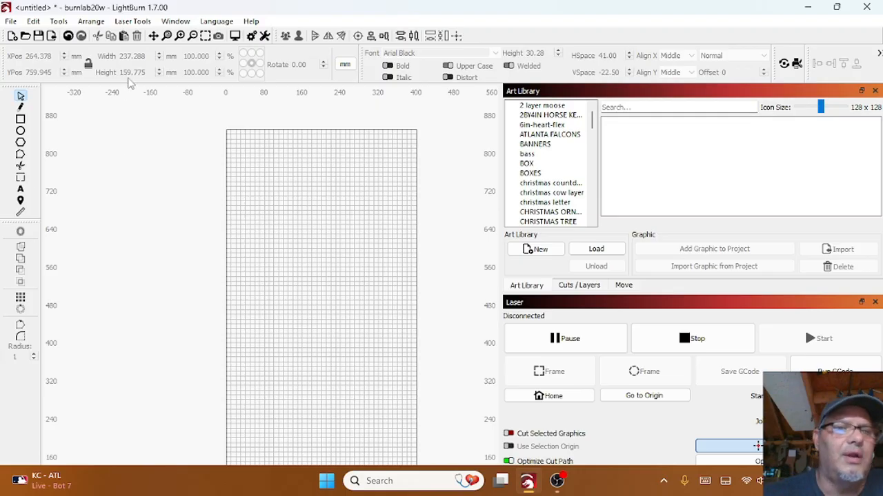
Draw a rectangle about 84 mm wide and 97 mm high in the empty work area, and select it
{"action": "left_click", "coordinate": [22, 120]}
{"action": "left_click_drag", "start_coordinate": [257, 168], "coordinate": [300, 219]}
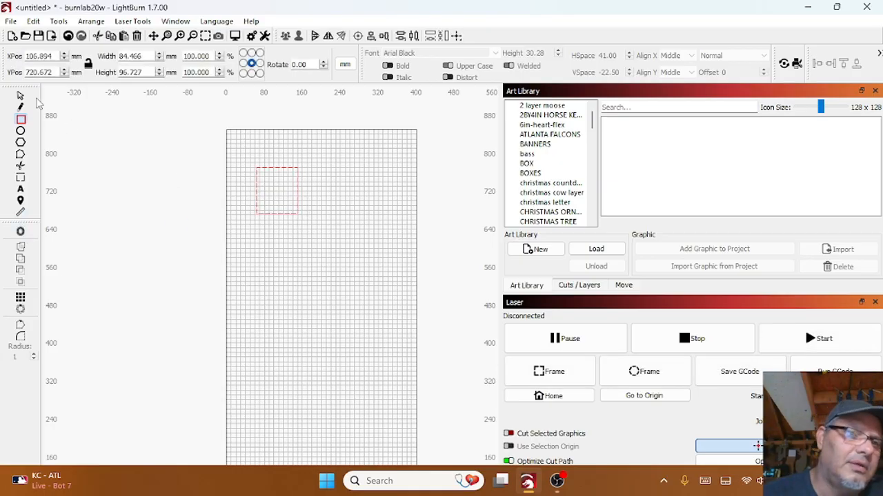
{"action": "left_click", "coordinate": [21, 96]}
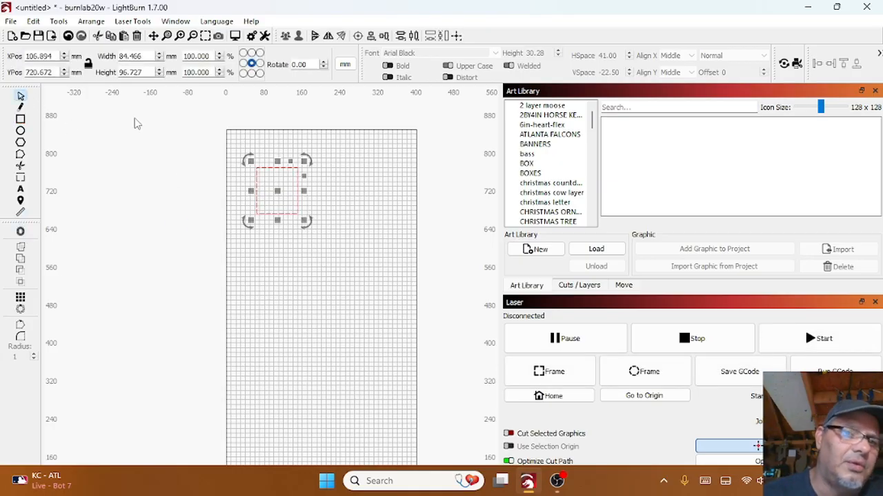
Set up a 5 mm offset of the rectangle, trying the outward and inward directions before choosing both
{"action": "left_click", "coordinate": [22, 232]}
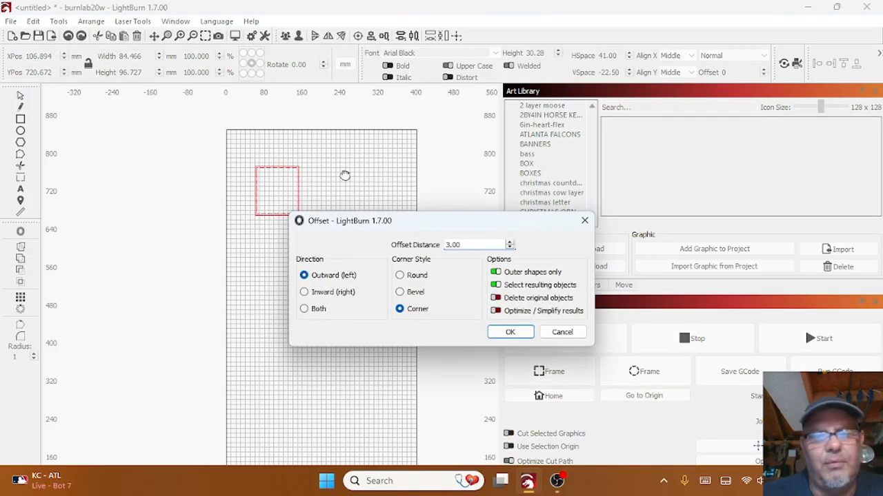
{"action": "left_click_drag", "start_coordinate": [394, 227], "coordinate": [426, 177]}
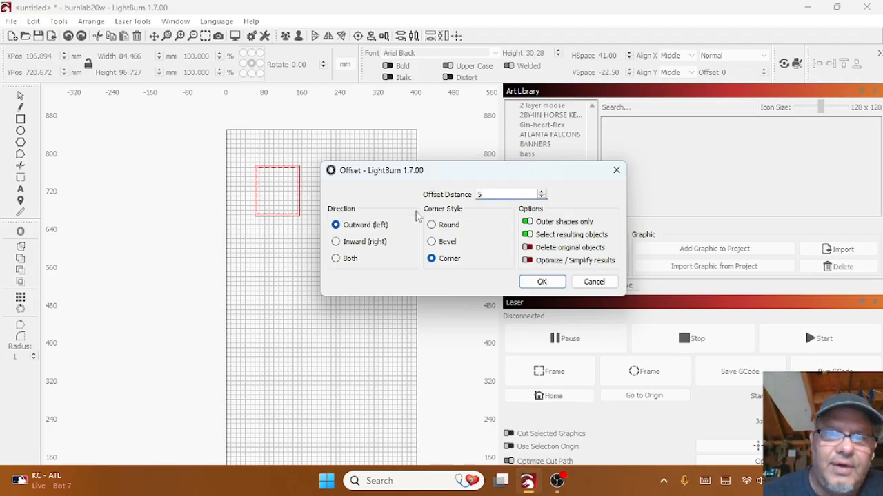
{"action": "scroll", "coordinate": [287, 178], "scroll_direction": "up", "scroll_amount": 5}
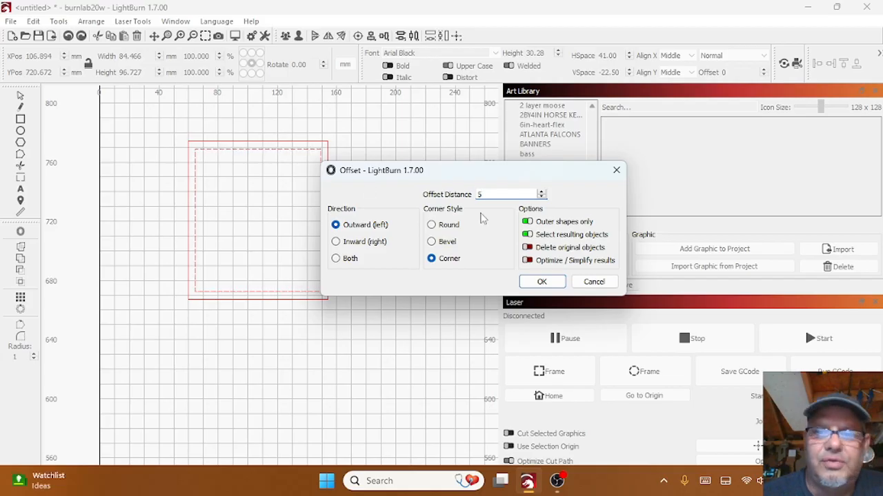
{"action": "left_click", "coordinate": [336, 242]}
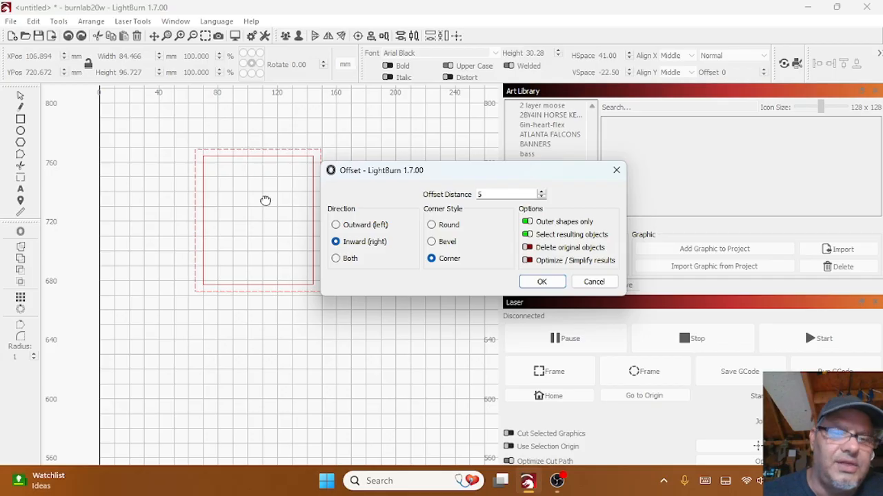
{"action": "left_click", "coordinate": [336, 260]}
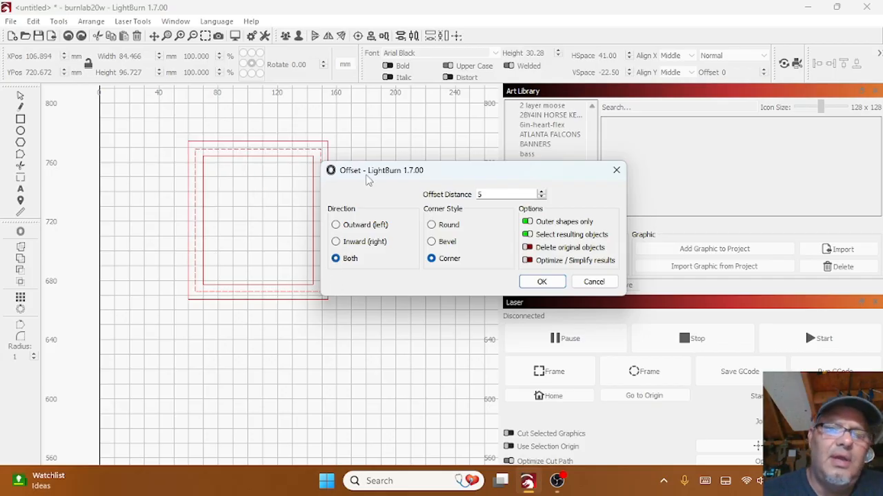
Apply the offset with deletion of the original objects enabled, and undo it together with the rectangle
{"action": "left_click_drag", "start_coordinate": [368, 176], "coordinate": [412, 145]}
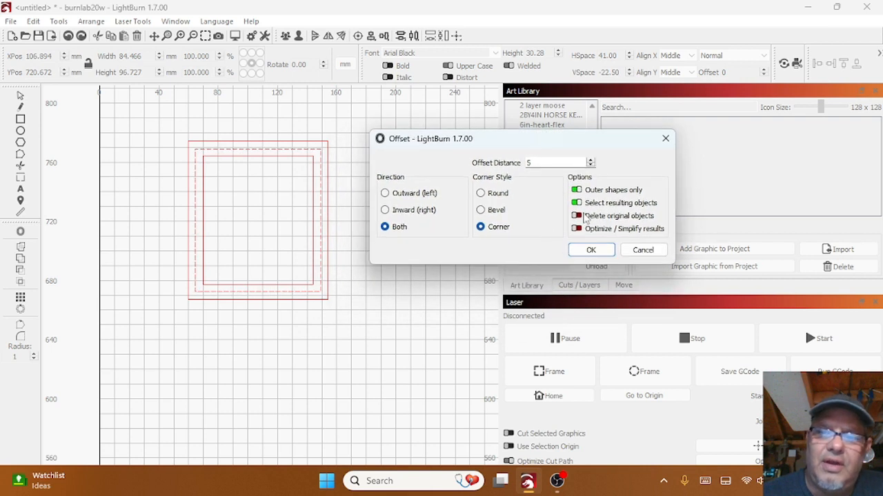
{"action": "left_click", "coordinate": [576, 216]}
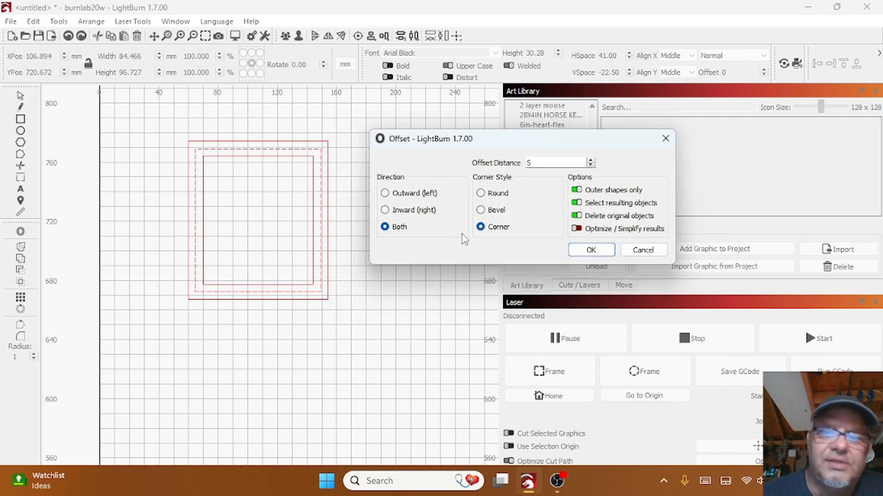
{"action": "left_click", "coordinate": [591, 249]}
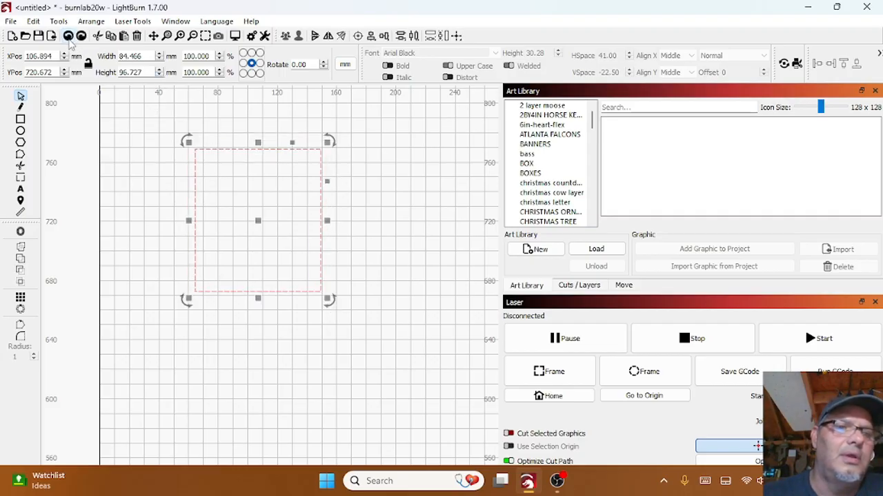
{"action": "left_click", "coordinate": [69, 37]}
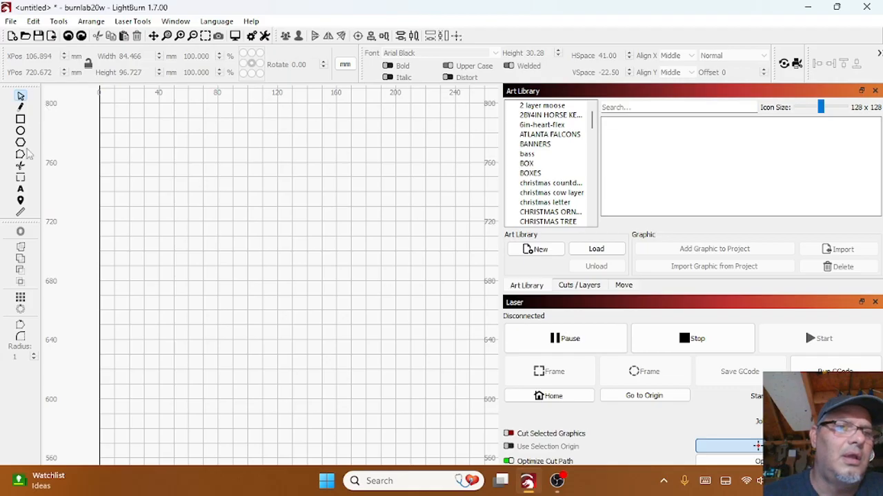
Draw a circle about 38.5 mm in diameter in the empty work area
{"action": "scroll", "coordinate": [165, 214], "scroll_direction": "down", "scroll_amount": 2}
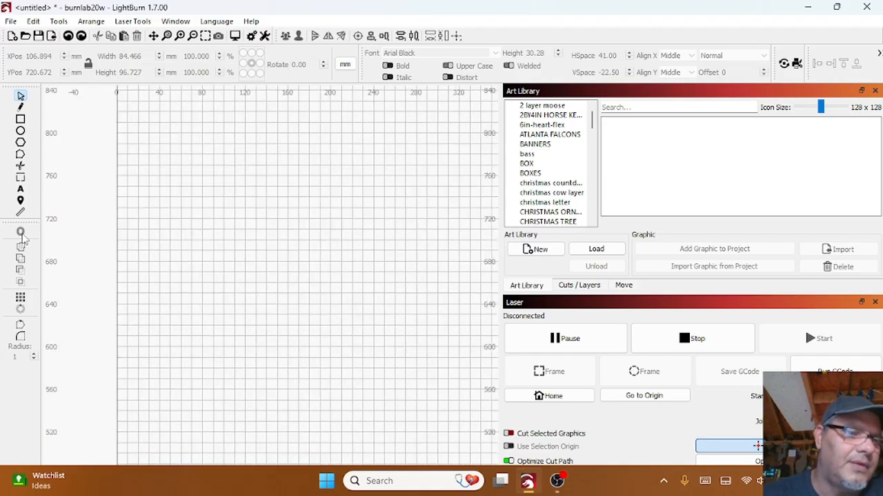
{"action": "scroll", "coordinate": [65, 223], "scroll_direction": "up", "scroll_amount": 1}
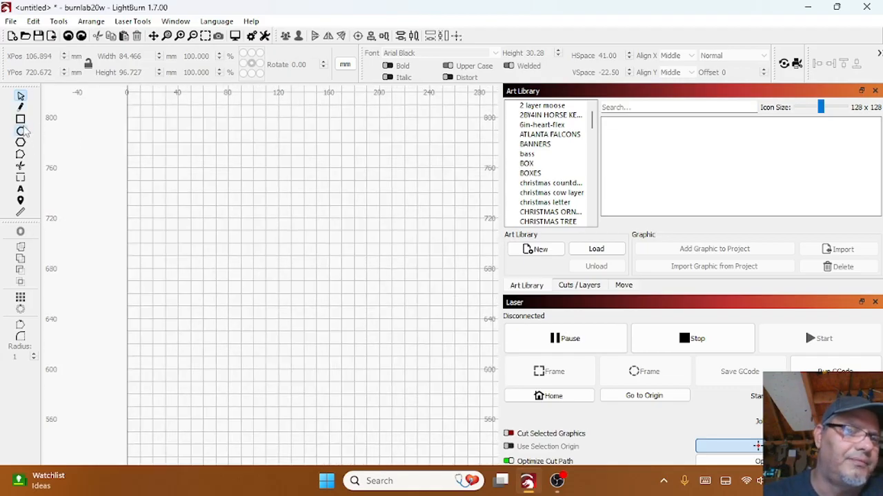
{"action": "left_click", "coordinate": [20, 131]}
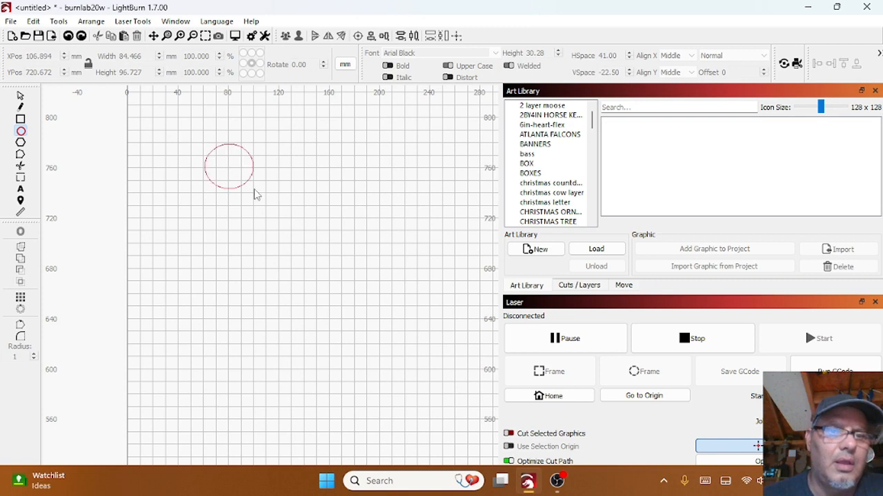
{"action": "left_click_drag", "start_coordinate": [255, 197], "coordinate": [255, 197]}
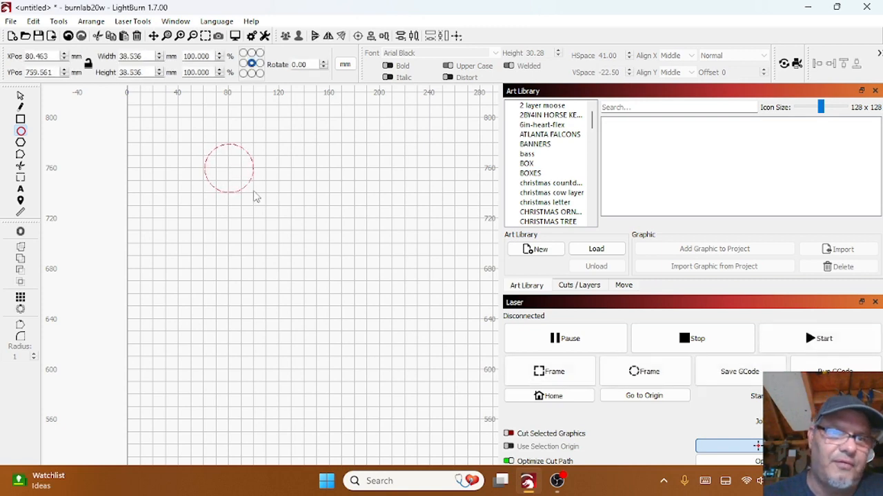
Preview a 5 mm offset of the circle in the inward, outward and both directions, and cancel it
{"action": "left_click", "coordinate": [21, 233]}
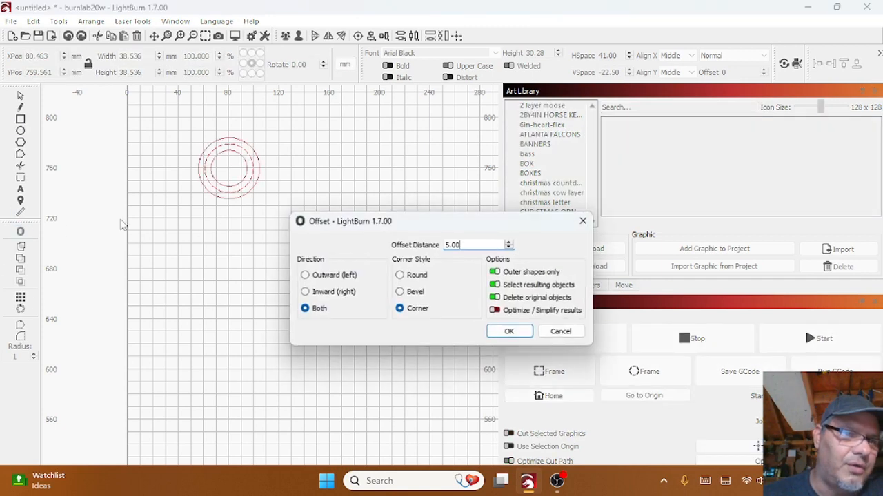
{"action": "left_click", "coordinate": [305, 291]}
{"action": "left_click", "coordinate": [305, 277]}
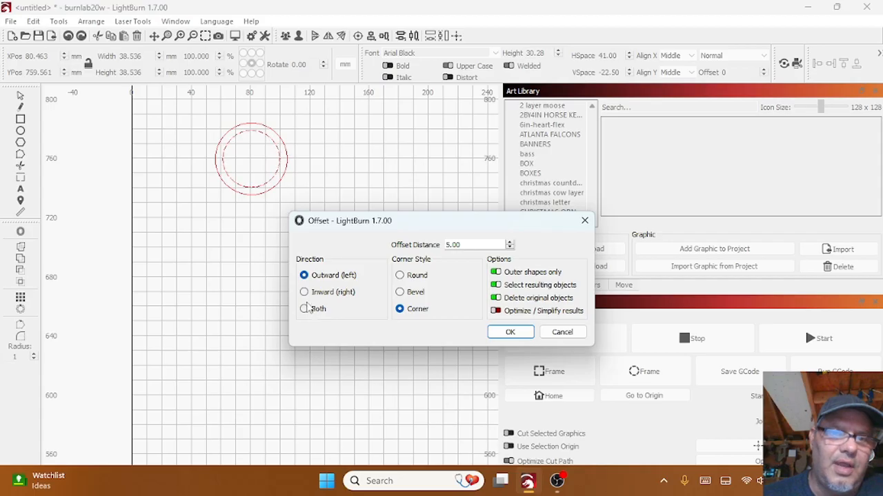
{"action": "left_click", "coordinate": [306, 309]}
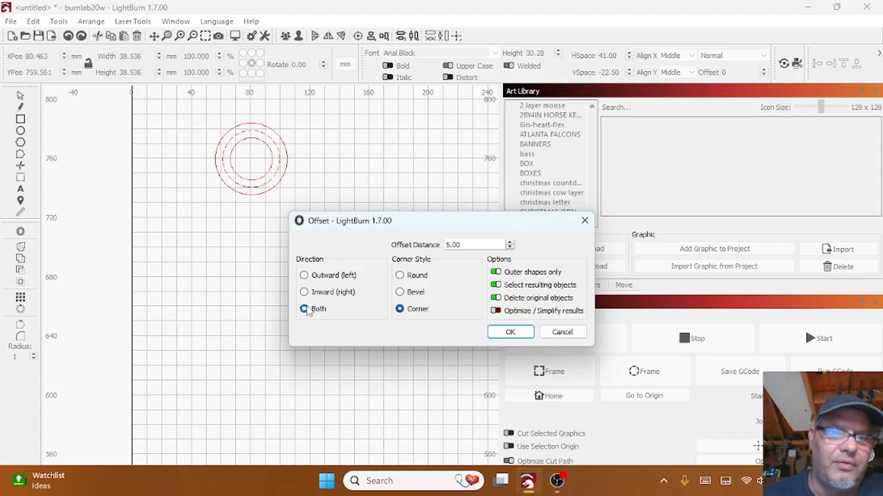
{"action": "left_click", "coordinate": [562, 334]}
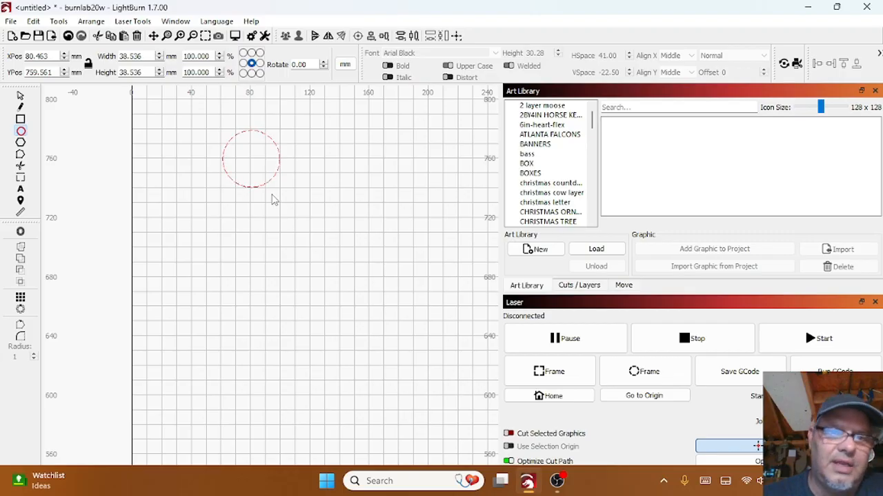
Select the circle and delete it from the work area
{"action": "left_click", "coordinate": [20, 96]}
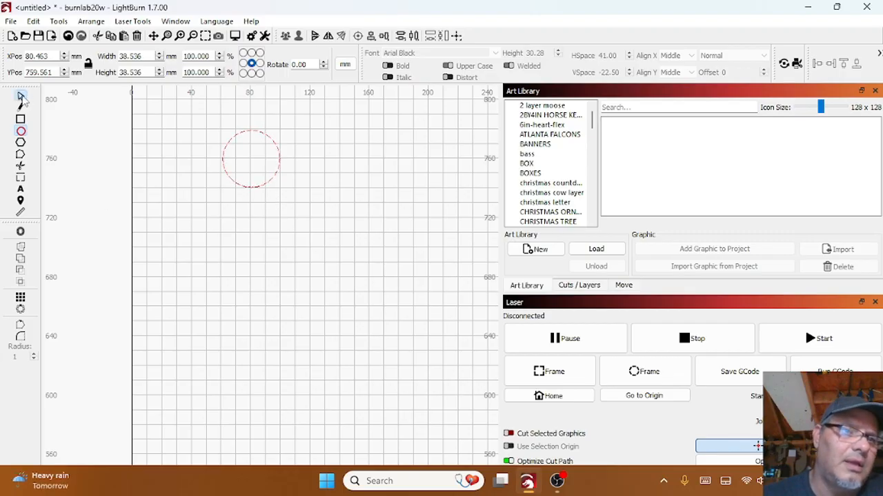
{"action": "left_click", "coordinate": [253, 157]}
{"action": "right_click", "coordinate": [256, 158]}
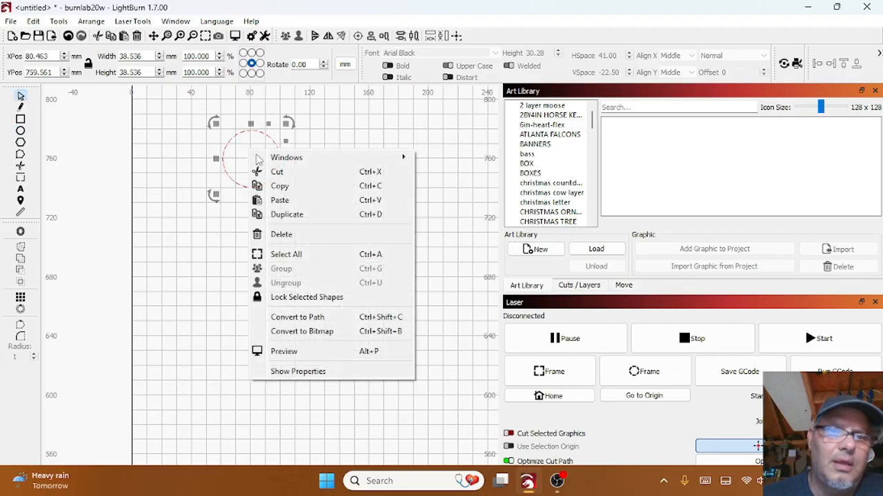
{"action": "left_click", "coordinate": [280, 235]}
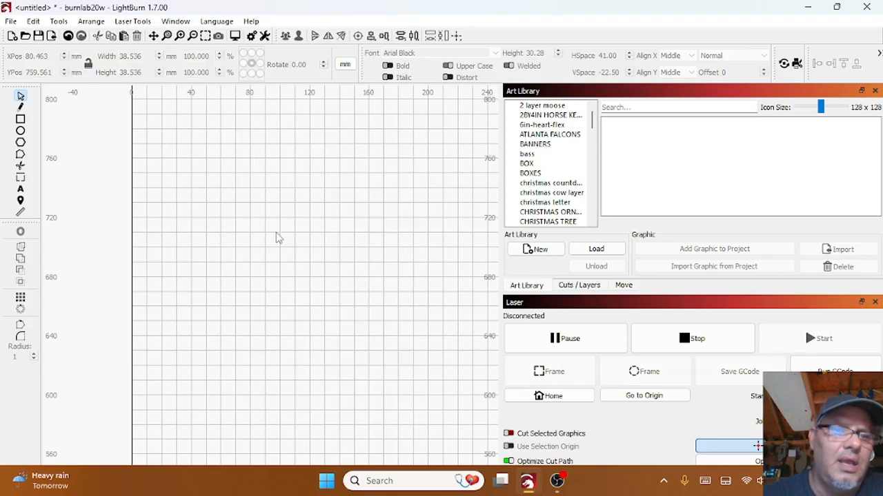
Draw a hexagon about 40 mm wide and 34 mm high in the empty work area
{"action": "left_click", "coordinate": [22, 121]}
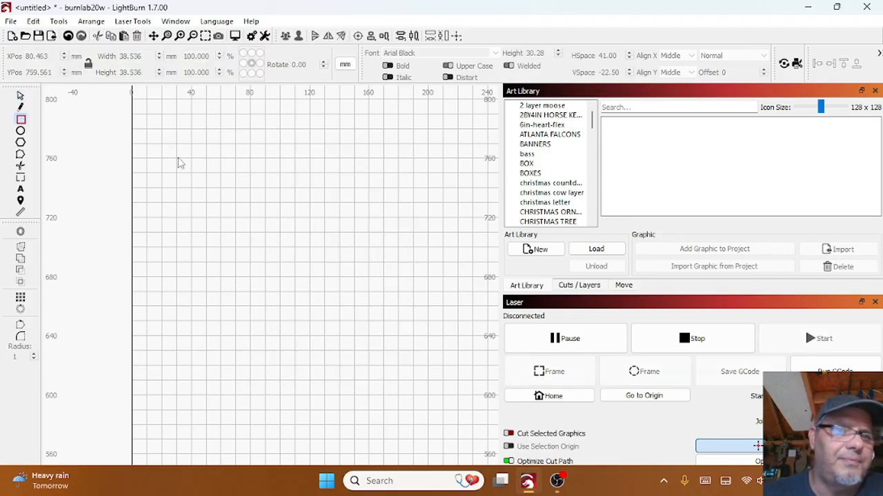
{"action": "left_click", "coordinate": [21, 144]}
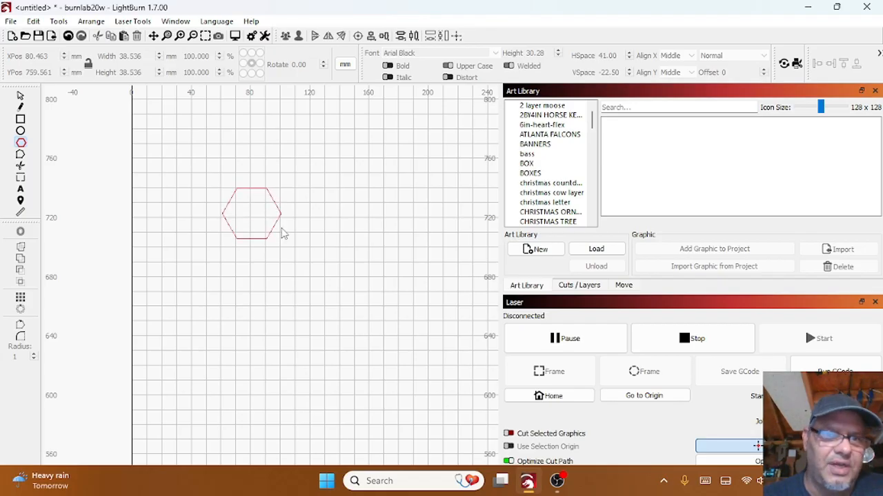
{"action": "left_click_drag", "start_coordinate": [282, 234], "coordinate": [282, 231]}
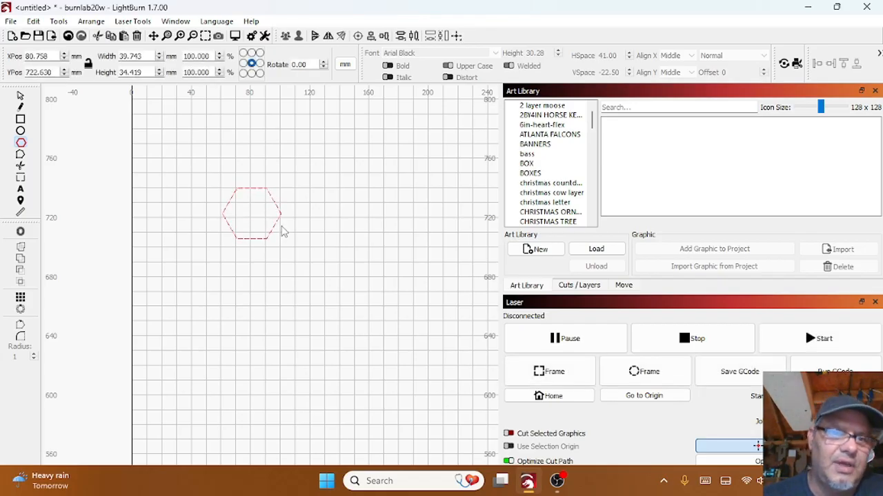
Preview a 3 mm outward offset of the hexagon, comparing the Corner, Bevel and Round corner styles, and cancel it
{"action": "left_click", "coordinate": [21, 232]}
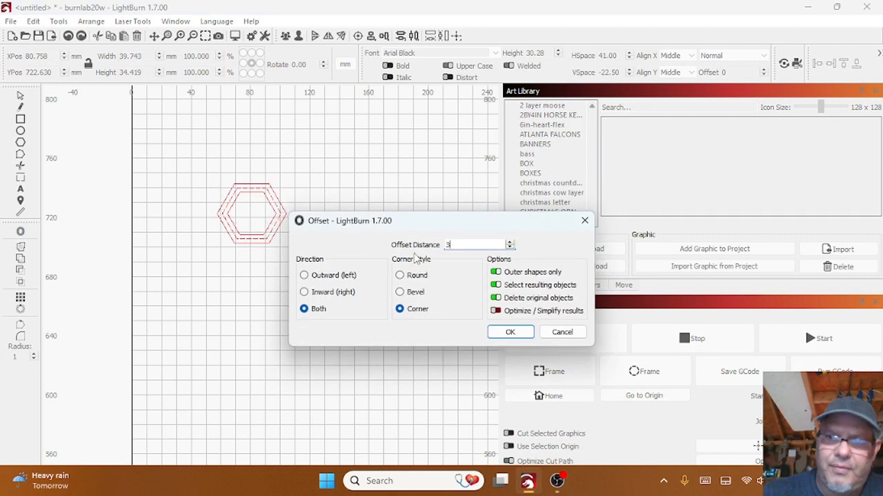
{"action": "left_click", "coordinate": [305, 275]}
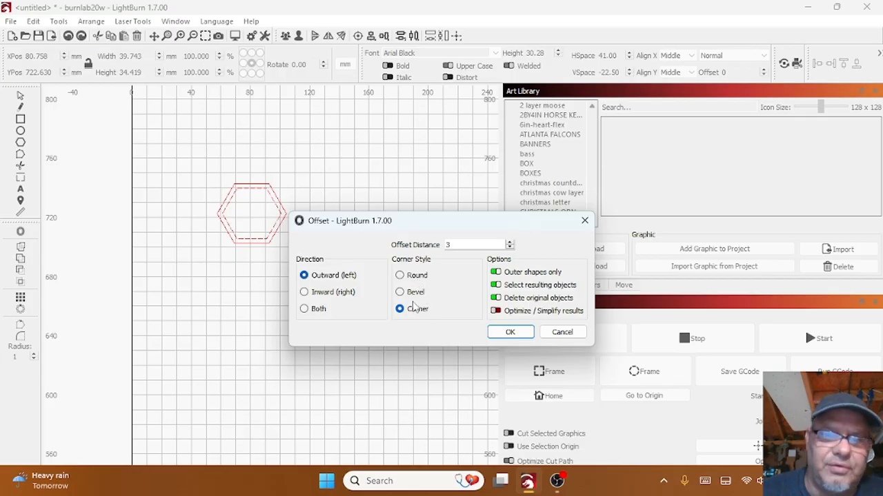
{"action": "scroll", "coordinate": [250, 175], "scroll_direction": "up", "scroll_amount": 3}
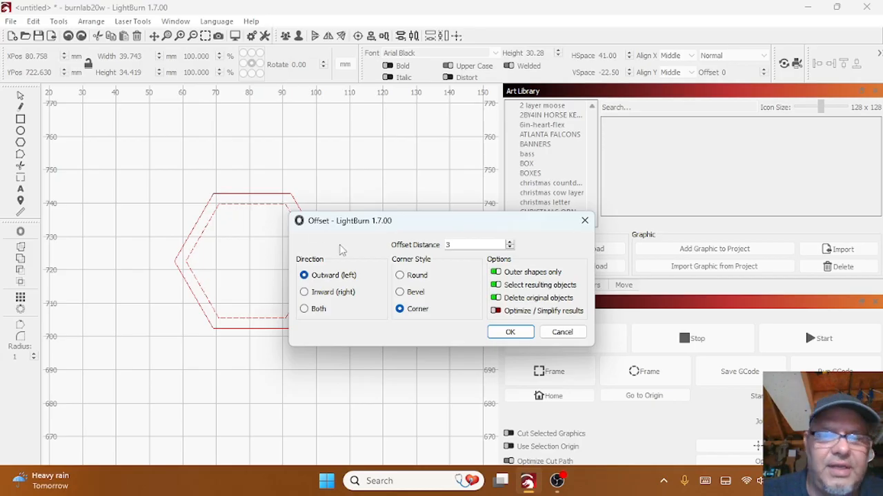
{"action": "left_click", "coordinate": [401, 293]}
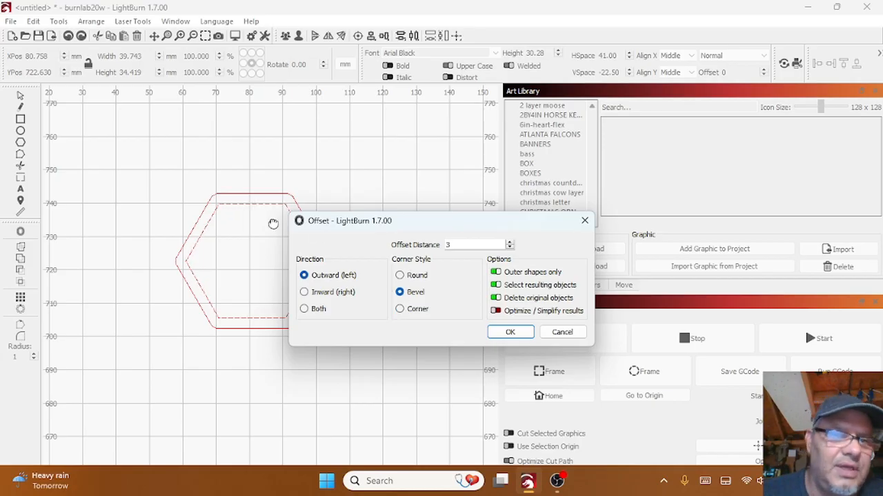
{"action": "scroll", "coordinate": [203, 201], "scroll_direction": "up", "scroll_amount": 10}
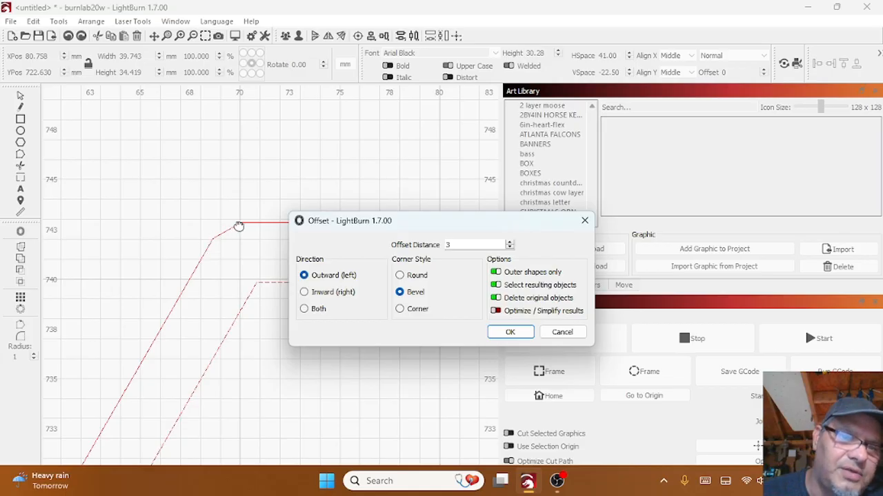
{"action": "left_click", "coordinate": [403, 276]}
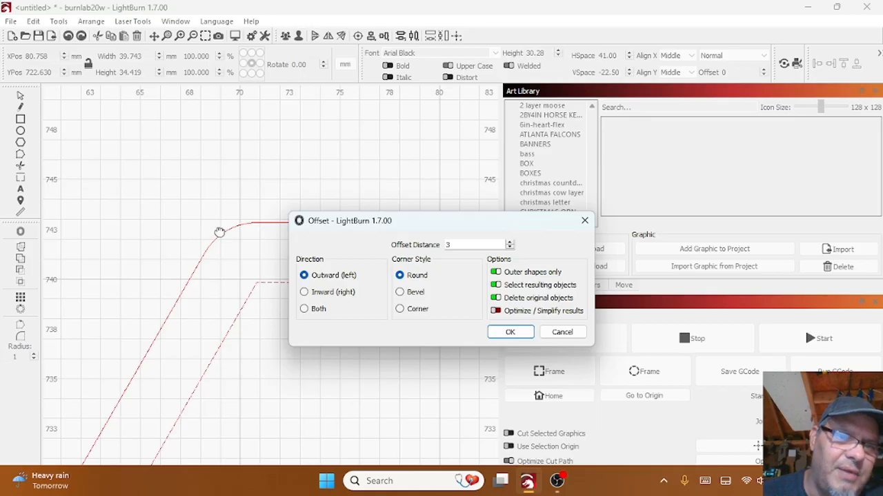
{"action": "scroll", "coordinate": [235, 358], "scroll_direction": "down", "scroll_amount": 8}
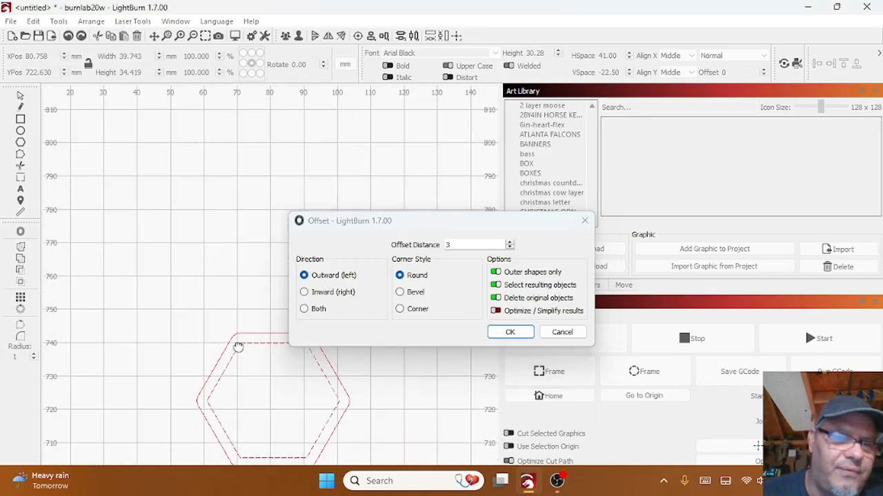
{"action": "scroll", "coordinate": [138, 260], "scroll_direction": "up", "scroll_amount": 5}
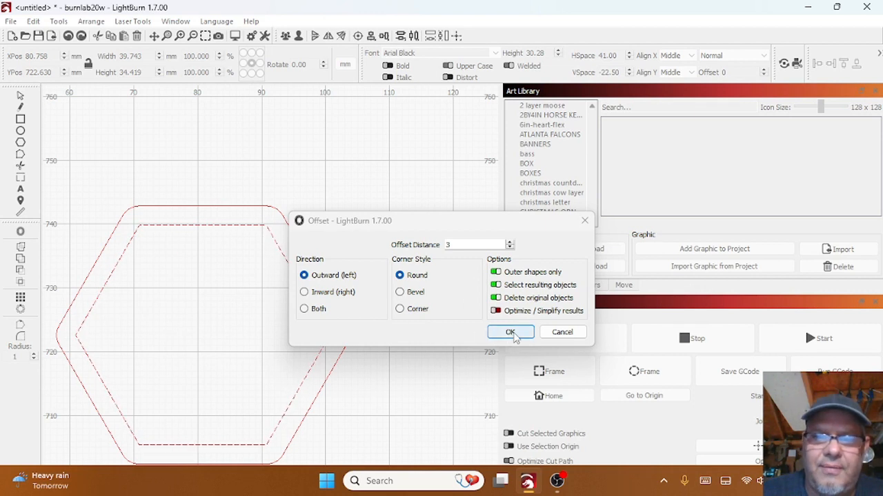
{"action": "left_click", "coordinate": [563, 333]}
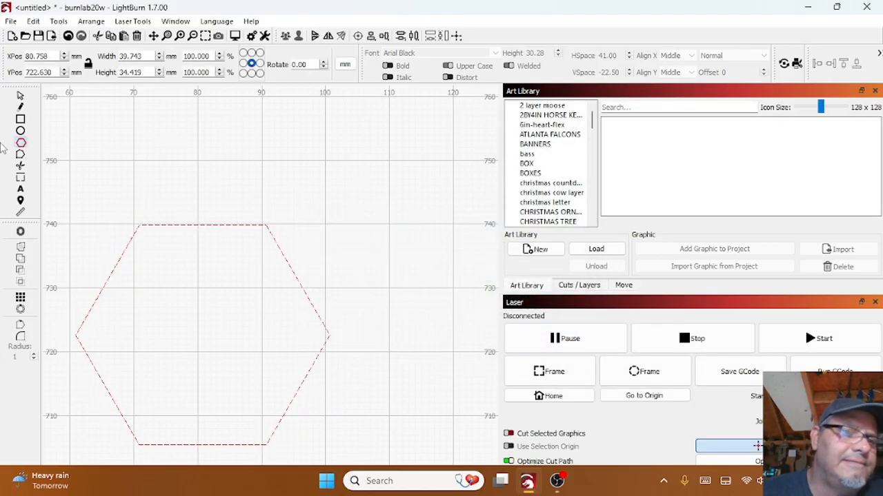
Move the hexagon up and to the right, and draw a rectangle about 17 mm wide and 19 mm high over its upper-left corner
{"action": "left_click", "coordinate": [20, 96]}
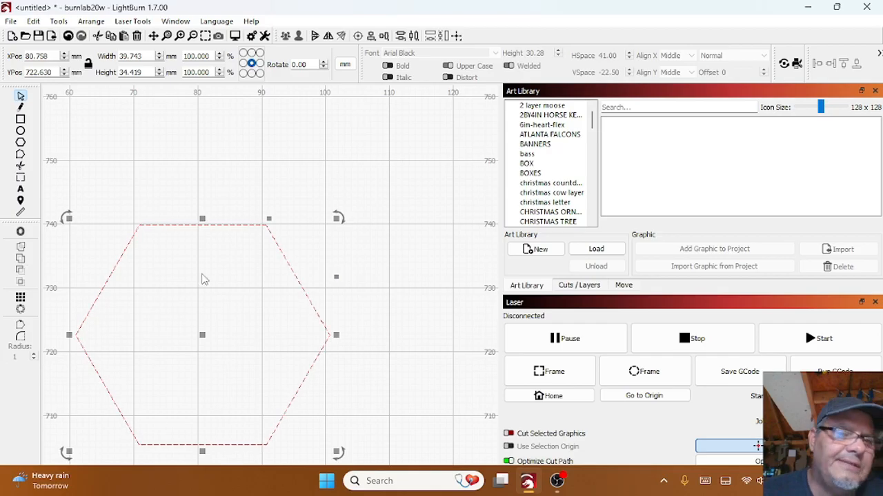
{"action": "left_click_drag", "start_coordinate": [202, 334], "coordinate": [233, 271]}
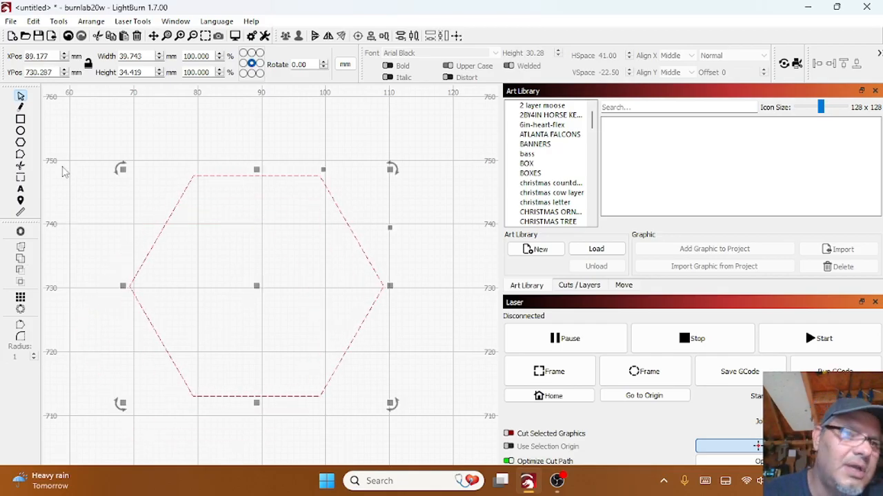
{"action": "left_click", "coordinate": [21, 119]}
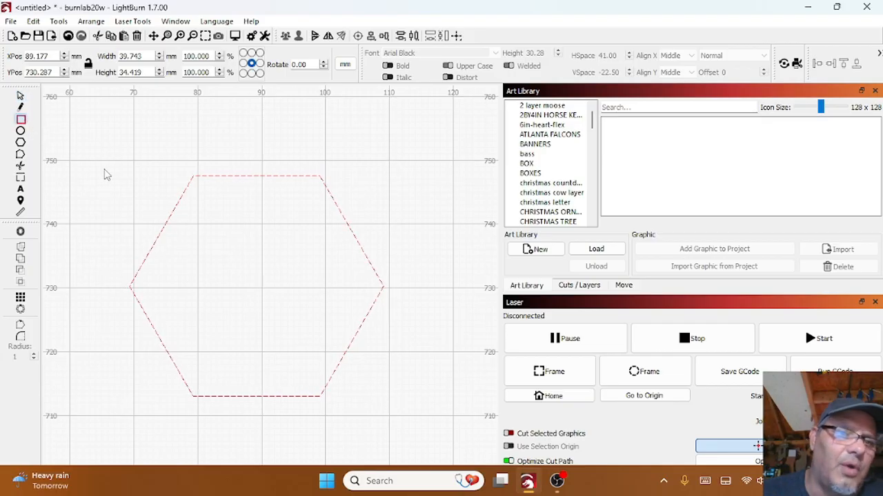
{"action": "left_click_drag", "start_coordinate": [107, 153], "coordinate": [207, 276]}
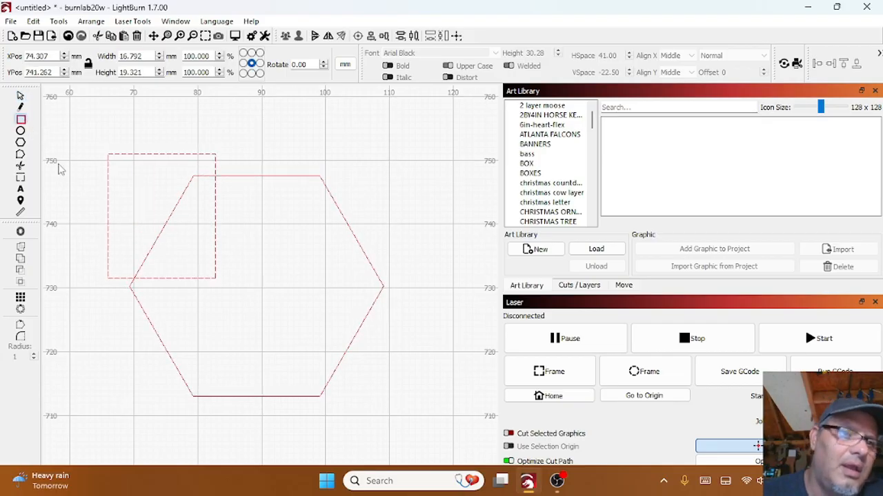
Draw an ellipse about 23 mm wide and 22 mm high over the hexagon's lower-right corner, and delete the stray small ellipse inside it
{"action": "left_click", "coordinate": [20, 131]}
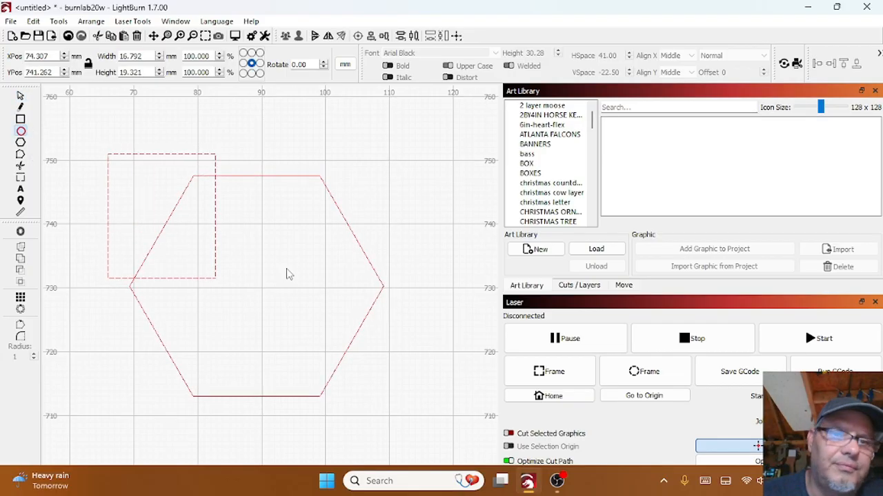
{"action": "left_click_drag", "start_coordinate": [271, 317], "coordinate": [420, 457]}
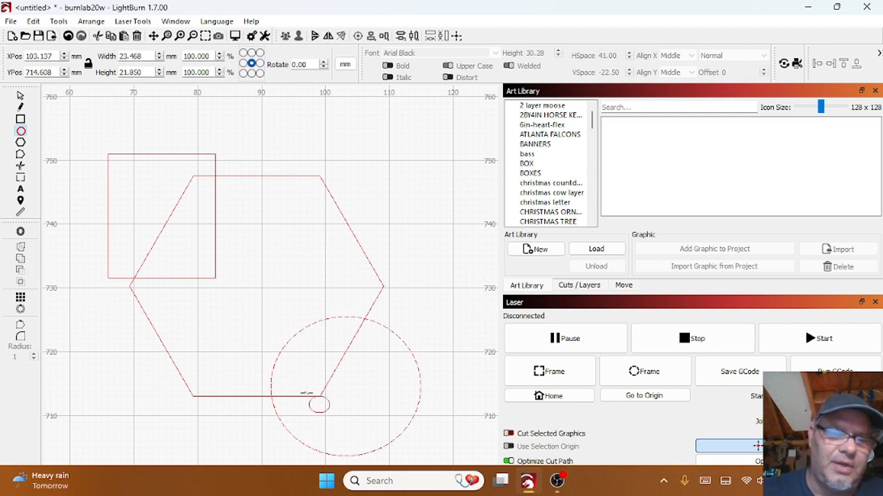
{"action": "mouse_move", "coordinate": [306, 393]}
{"action": "left_mouse_down"}
{"action": "mouse_move", "coordinate": [290, 376]}
{"action": "mouse_move", "coordinate": [311, 405]}
{"action": "left_mouse_up"}
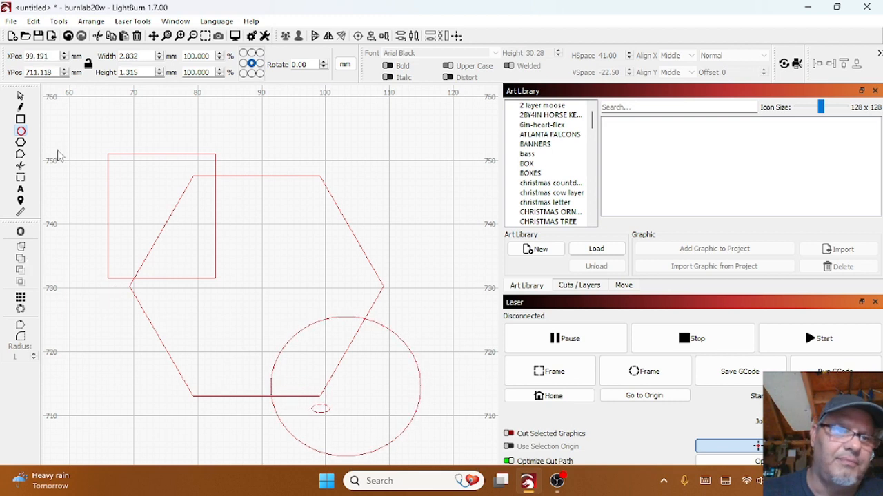
{"action": "left_click", "coordinate": [20, 96]}
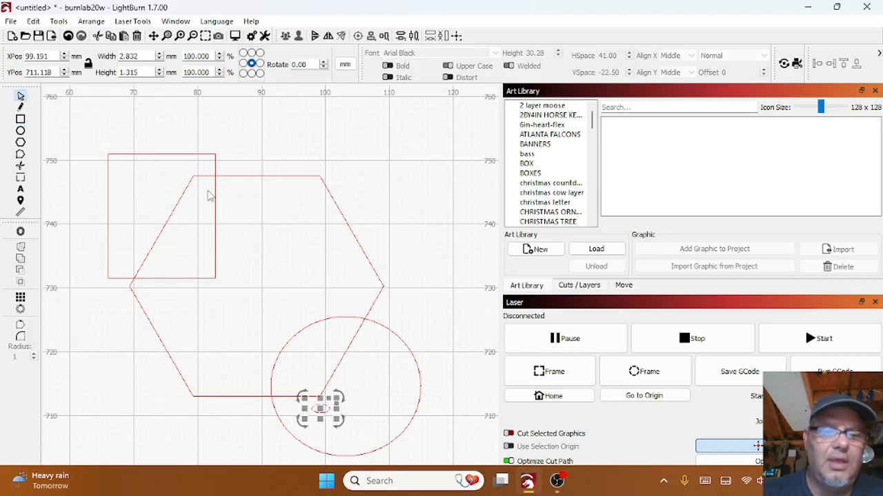
{"action": "right_click", "coordinate": [210, 196]}
{"action": "left_click", "coordinate": [291, 281]}
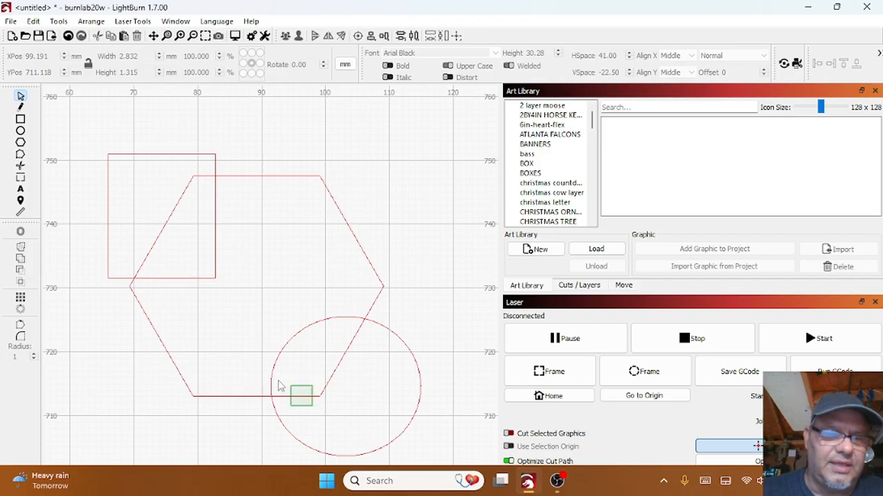
Select the hexagon and ellipse, compare the Boolean union, intersection and both subtractions, and apply Subtract A - B to cut the ellipse out of the hexagon
{"action": "left_click_drag", "start_coordinate": [249, 369], "coordinate": [228, 381]}
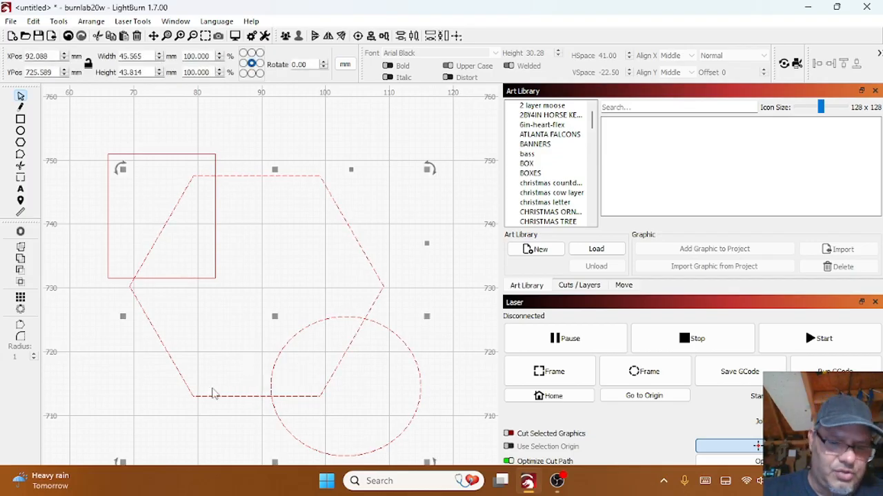
{"action": "key", "text": "ctrl+b"}
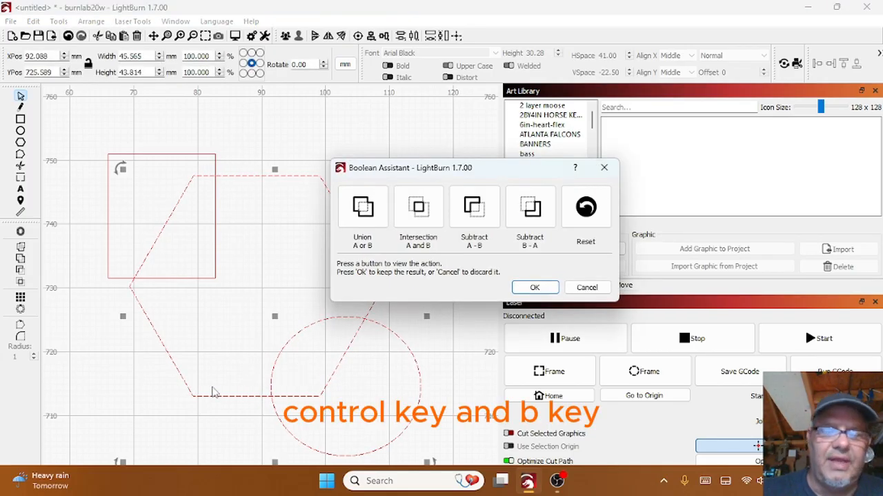
{"action": "left_click", "coordinate": [476, 211]}
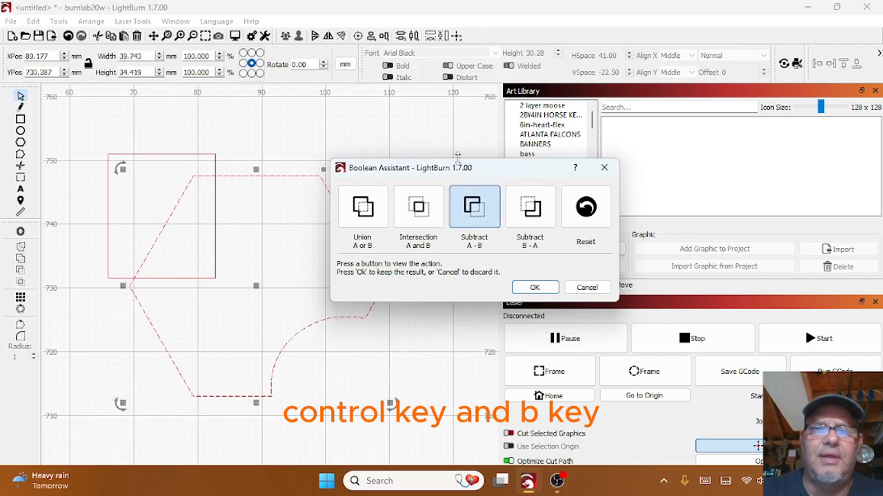
{"action": "left_click_drag", "start_coordinate": [471, 176], "coordinate": [557, 202]}
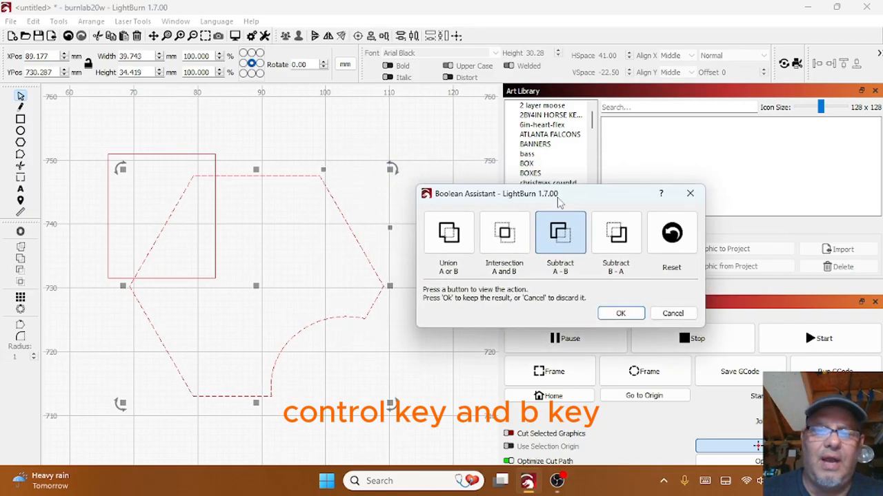
{"action": "left_click", "coordinate": [449, 235]}
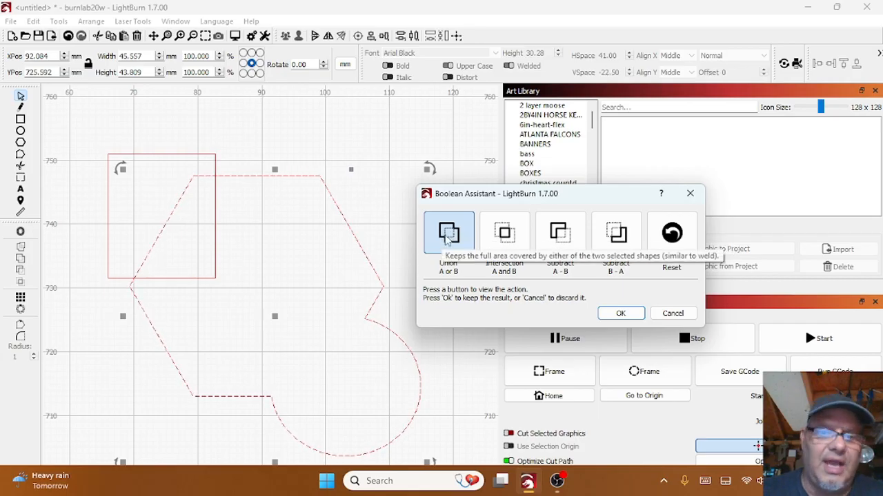
{"action": "left_click", "coordinate": [507, 242]}
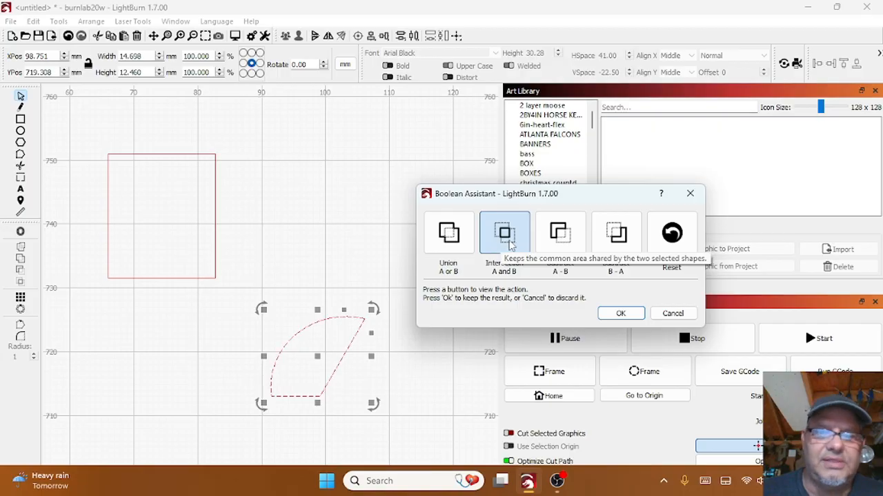
{"action": "left_click", "coordinate": [558, 237]}
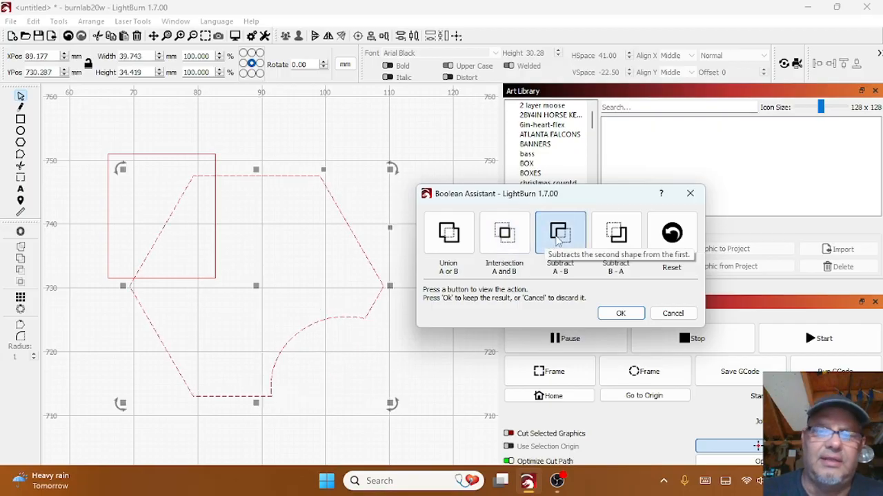
{"action": "left_click", "coordinate": [614, 239]}
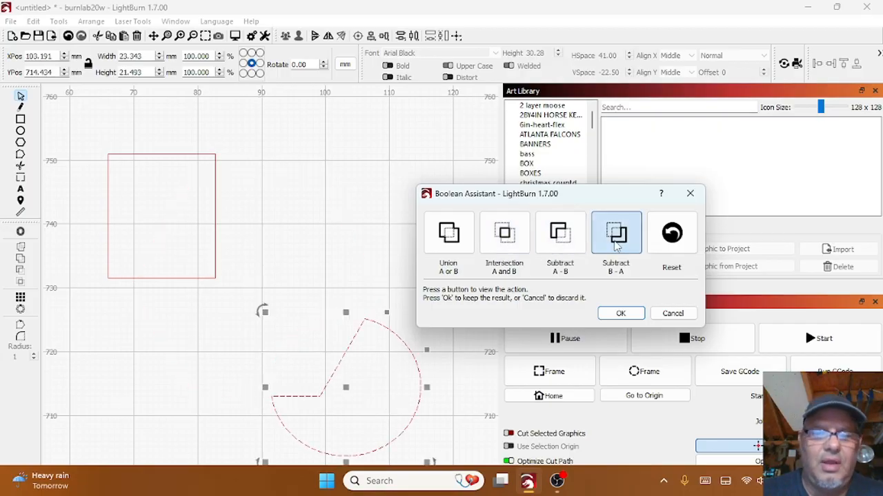
{"action": "left_click", "coordinate": [558, 236]}
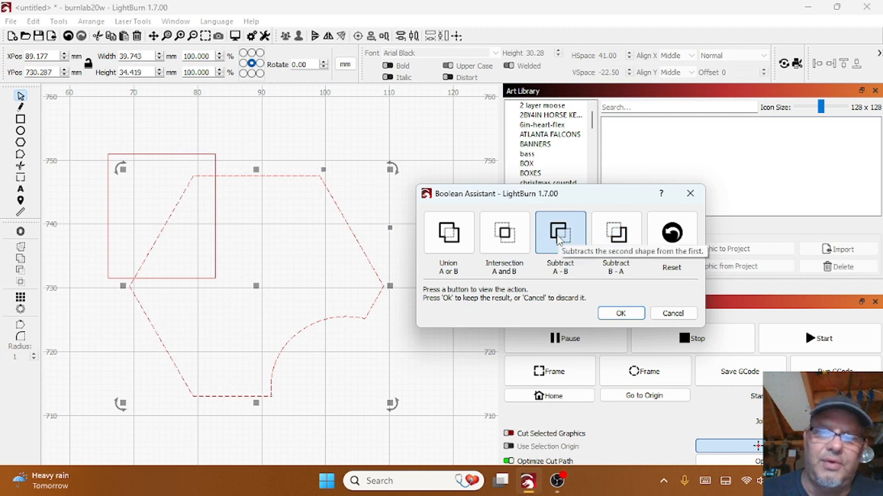
{"action": "left_click", "coordinate": [611, 314]}
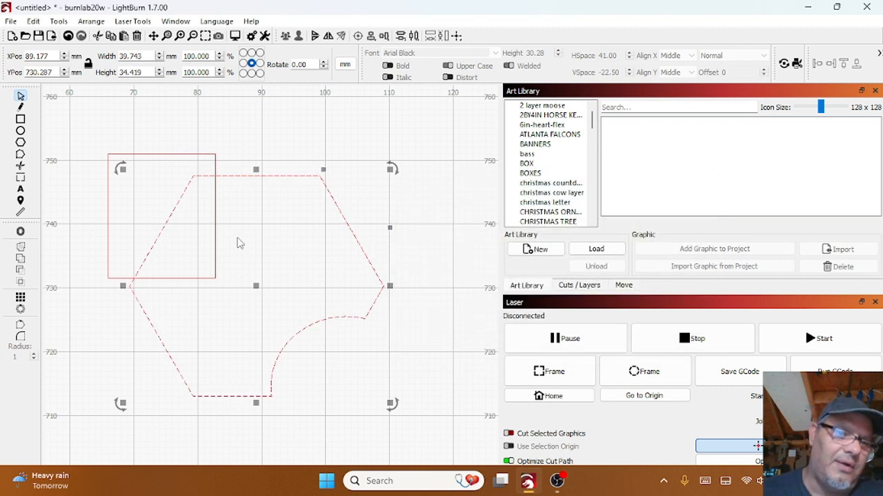
Preview the Boolean operations on the rectangle and the notched hexagon, and apply Subtract B - A to cut out the rectangle
{"action": "left_click_drag", "start_coordinate": [238, 239], "coordinate": [123, 153]}
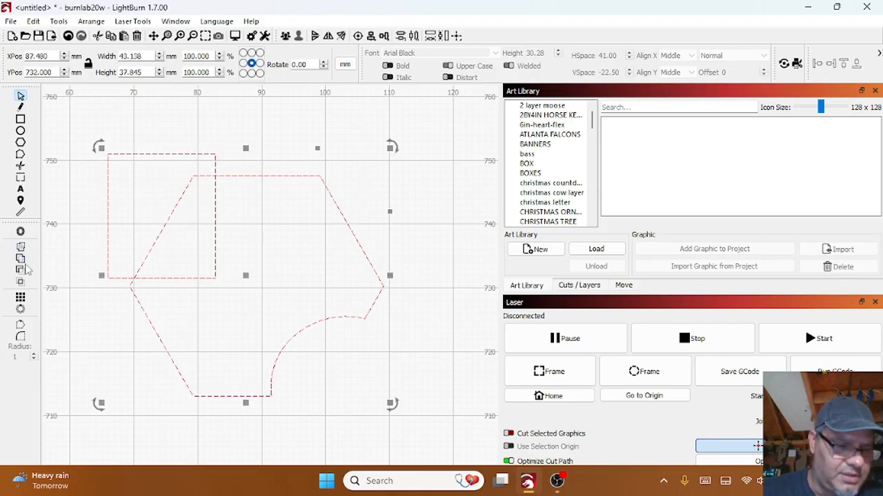
{"action": "left_click", "coordinate": [23, 268]}
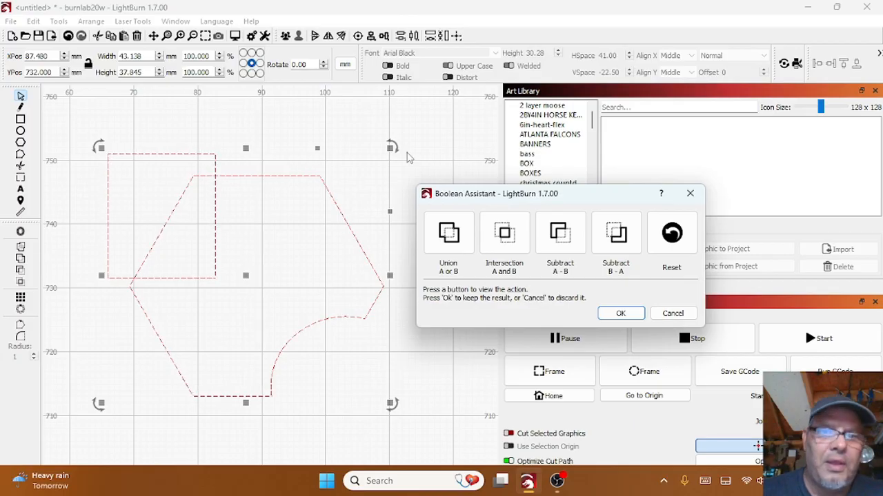
{"action": "left_click", "coordinate": [448, 233]}
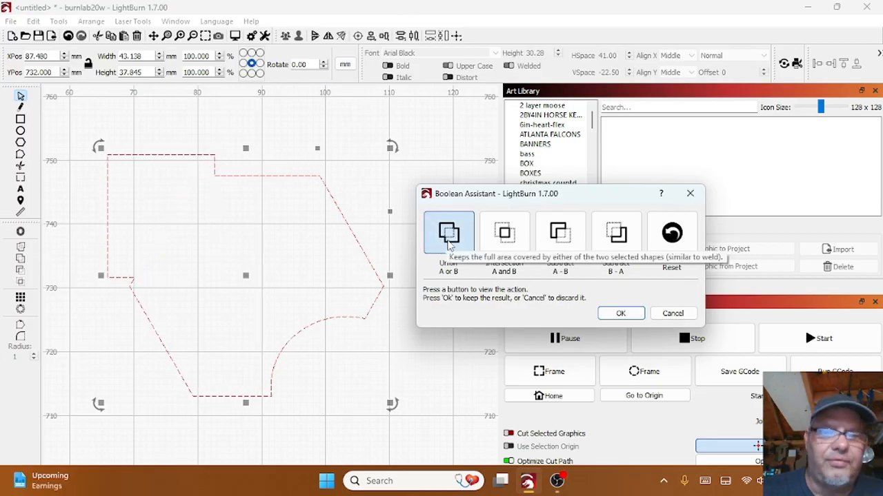
{"action": "left_click", "coordinate": [504, 233]}
{"action": "left_click", "coordinate": [560, 233]}
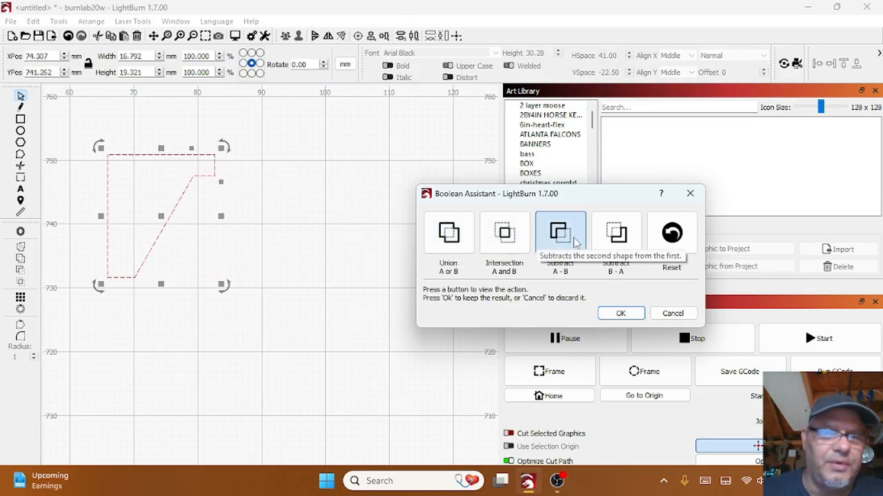
{"action": "left_click", "coordinate": [615, 235]}
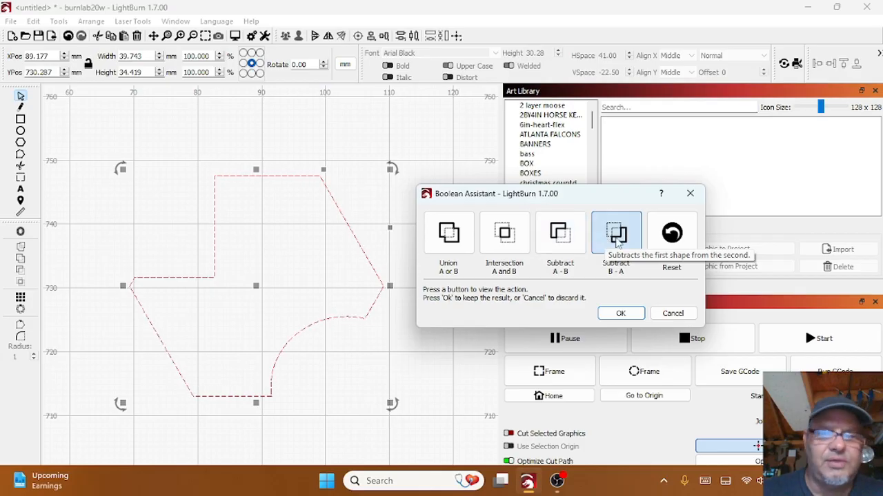
{"action": "left_click", "coordinate": [620, 314]}
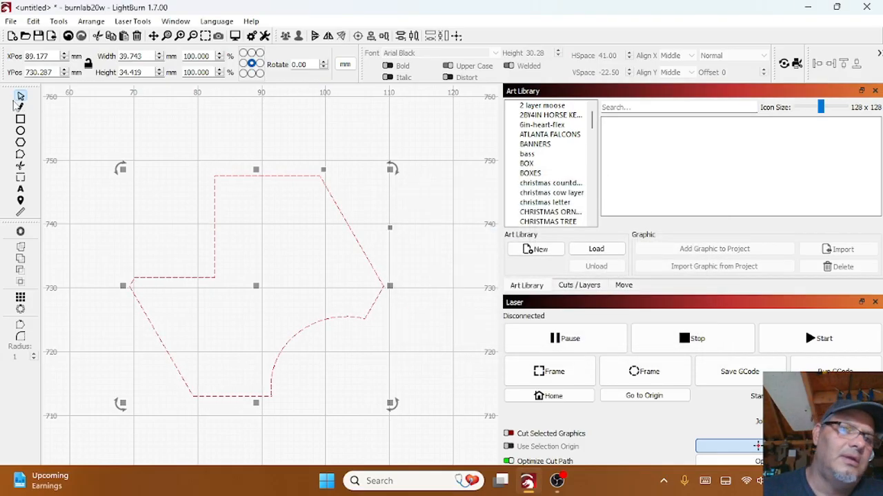
Undo both Boolean subtractions and clear the selection
{"action": "left_click", "coordinate": [69, 36]}
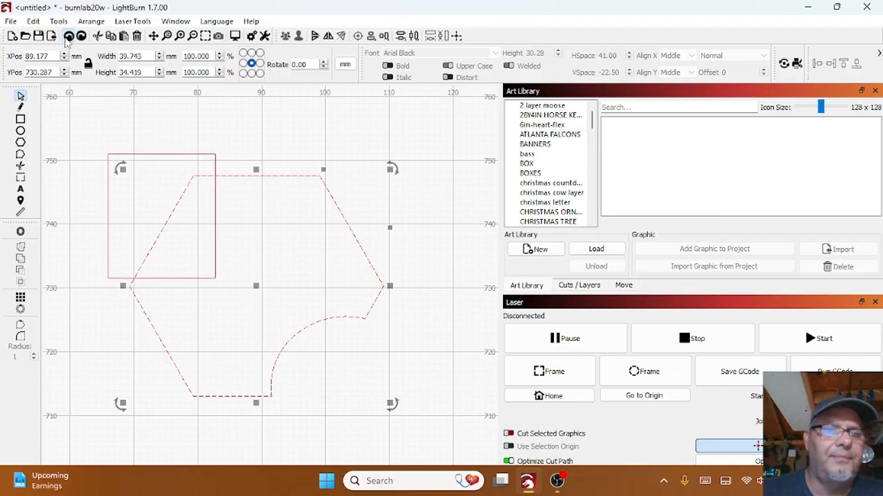
{"action": "left_click", "coordinate": [68, 36]}
{"action": "left_click", "coordinate": [308, 170]}
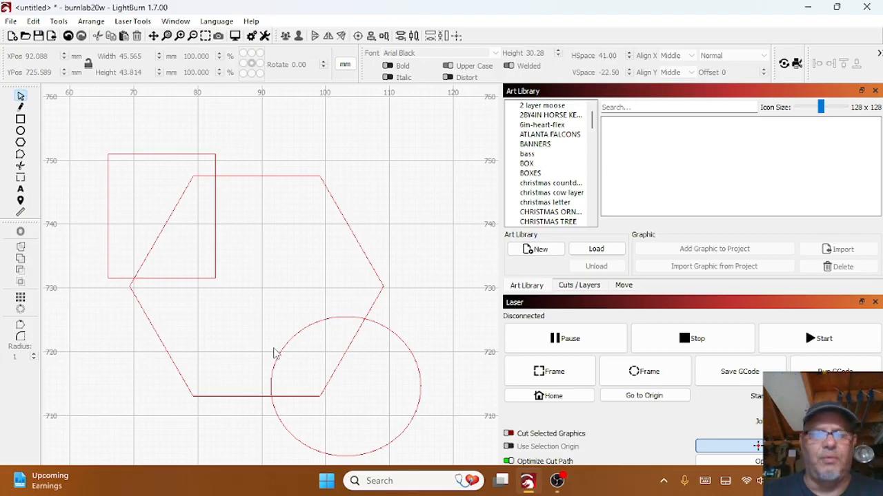
Group the hexagon with the ellipse, leaving the rectangle out of the group, and clear the selection
{"action": "left_click_drag", "start_coordinate": [353, 397], "coordinate": [153, 227]}
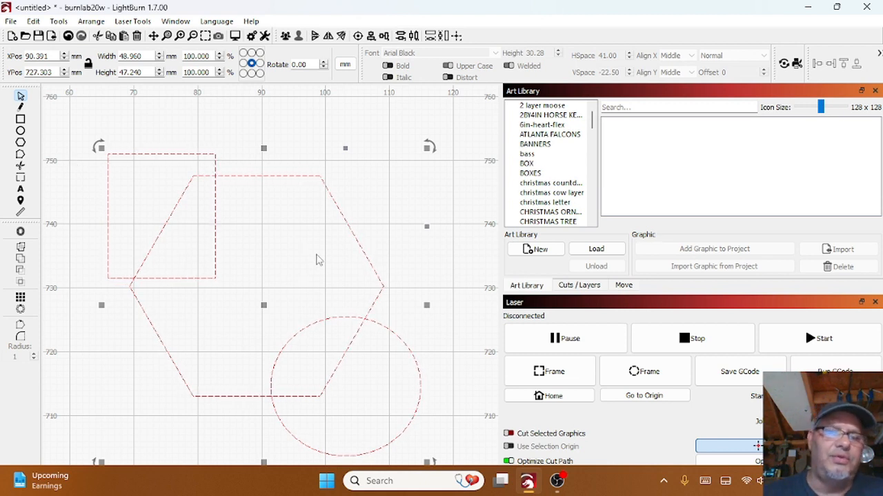
{"action": "left_click", "coordinate": [387, 232]}
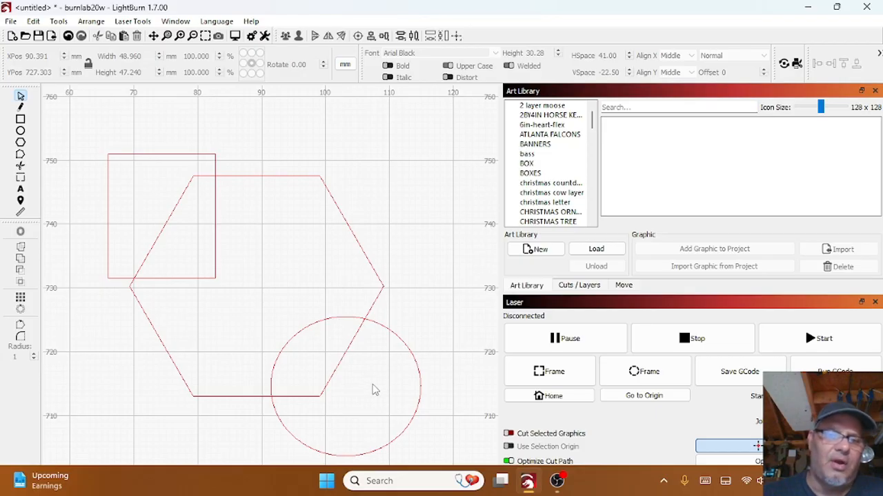
{"action": "left_click_drag", "start_coordinate": [293, 308], "coordinate": [293, 307]}
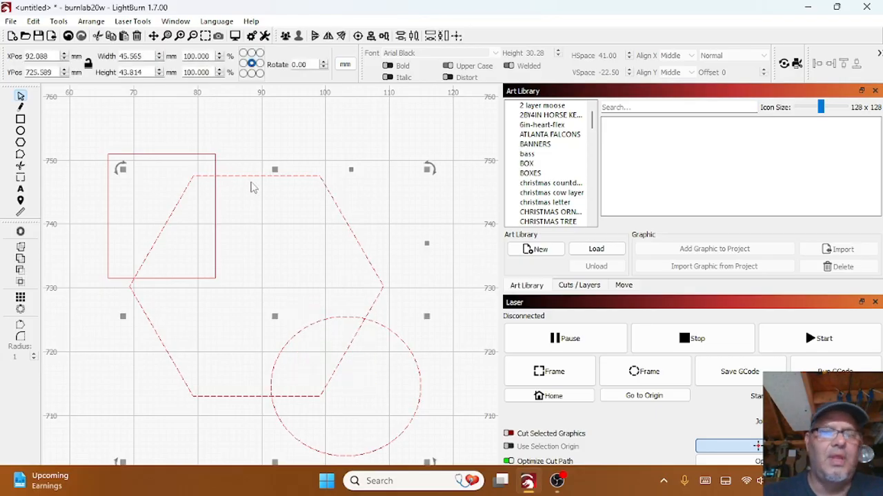
{"action": "left_click", "coordinate": [286, 38]}
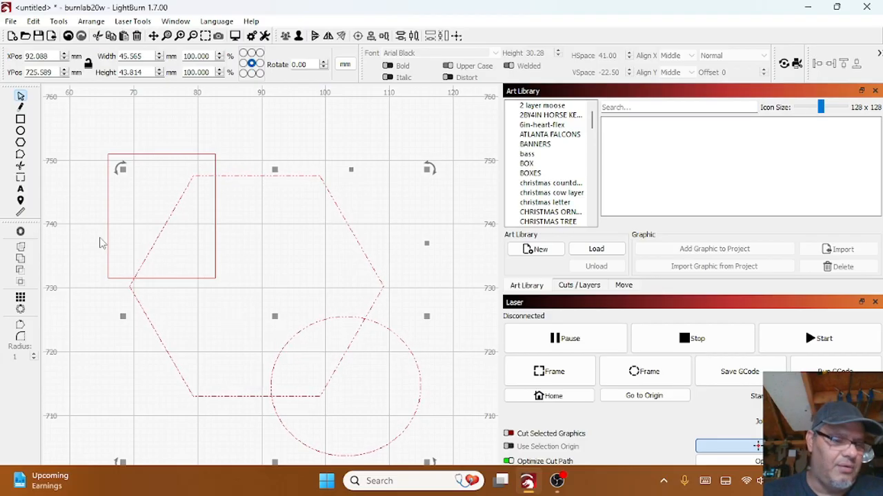
{"action": "left_click", "coordinate": [86, 220]}
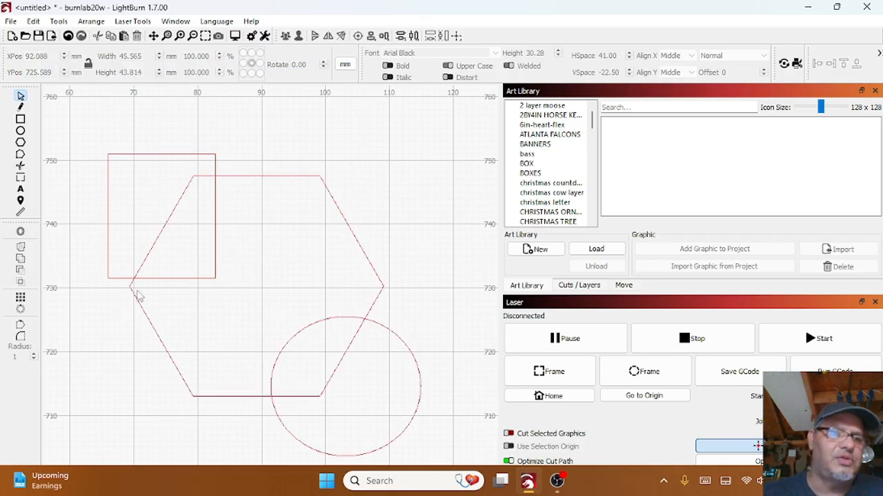
Compare the Boolean operations on the hexagon-ellipse group and the rectangle, and apply Union to merge them
{"action": "left_click", "coordinate": [339, 363]}
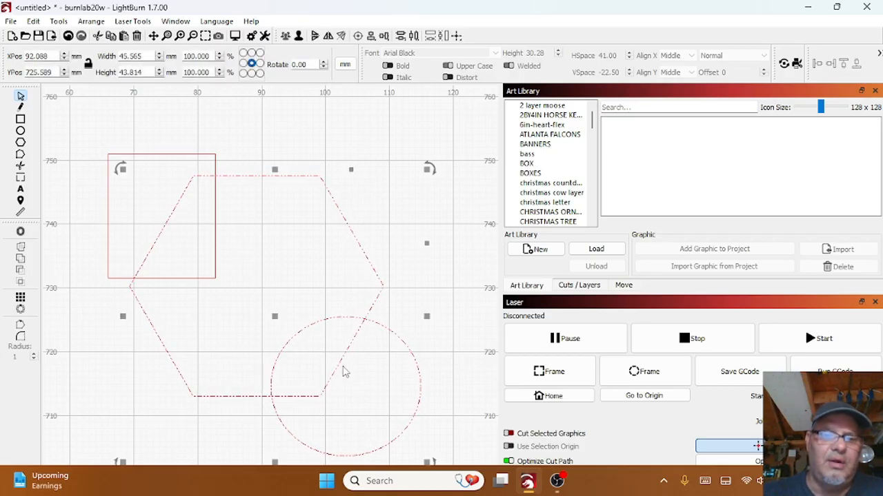
{"action": "left_click", "coordinate": [108, 204], "text": "shift"}
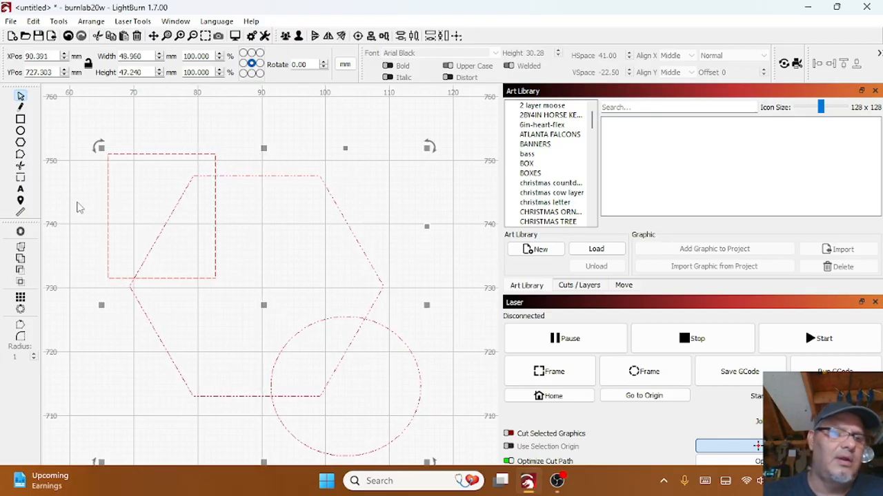
{"action": "key", "text": "ctrl+b"}
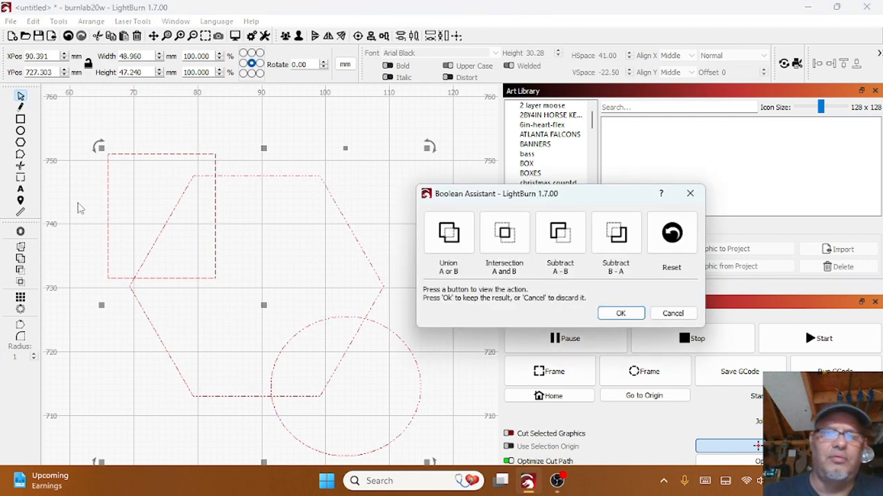
{"action": "left_click", "coordinate": [448, 235]}
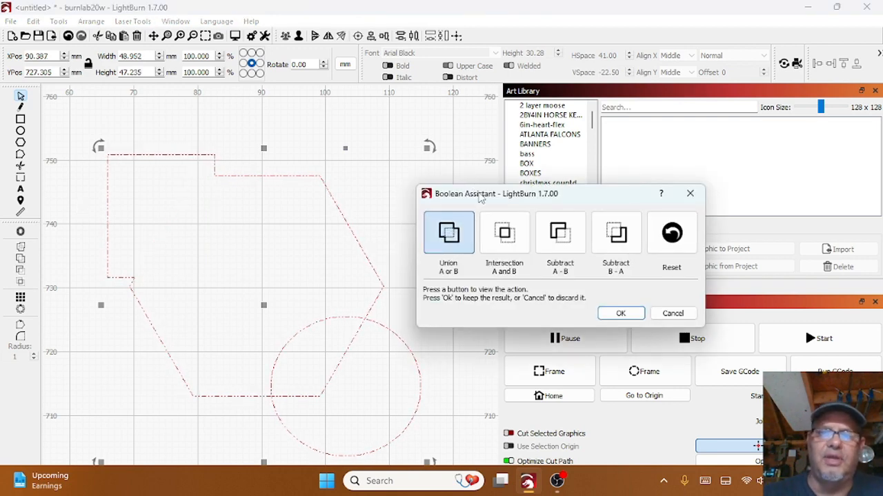
{"action": "left_click_drag", "start_coordinate": [480, 199], "coordinate": [469, 188]}
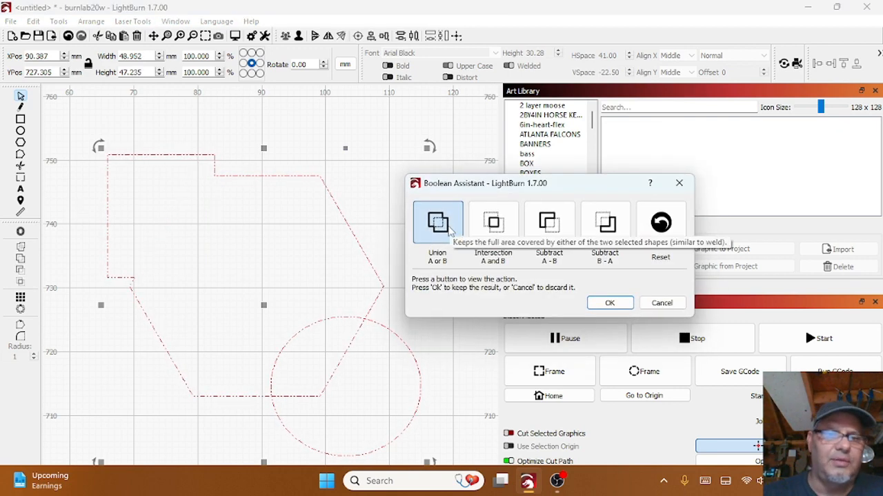
{"action": "left_click", "coordinate": [500, 231]}
{"action": "left_click", "coordinate": [546, 227]}
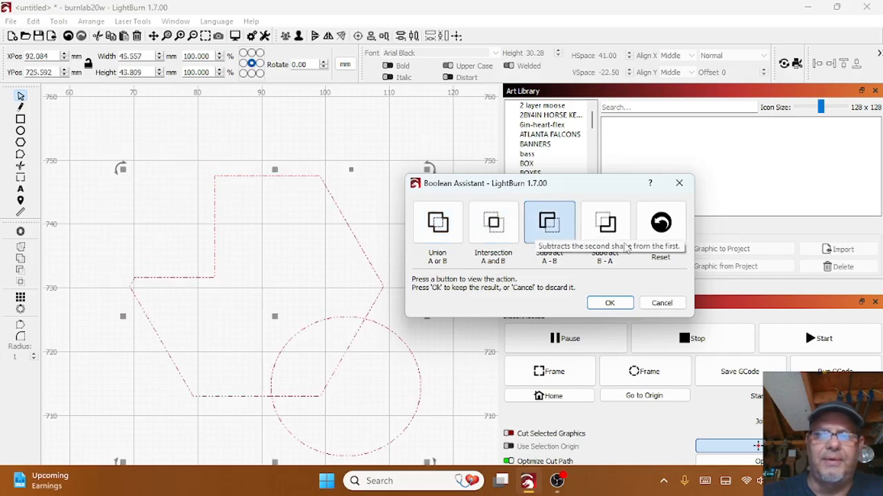
{"action": "left_click", "coordinate": [591, 228]}
{"action": "left_click", "coordinate": [493, 224]}
{"action": "left_click", "coordinate": [438, 223]}
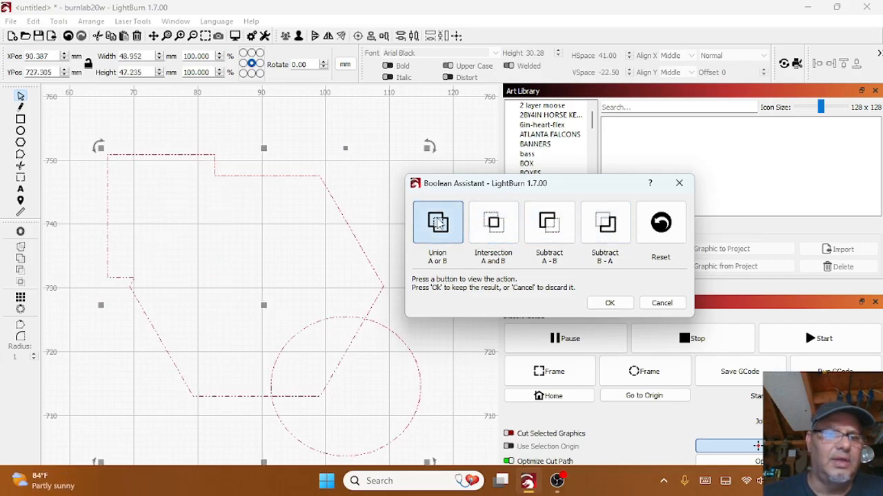
{"action": "left_click", "coordinate": [610, 303]}
{"action": "left_click", "coordinate": [407, 300]}
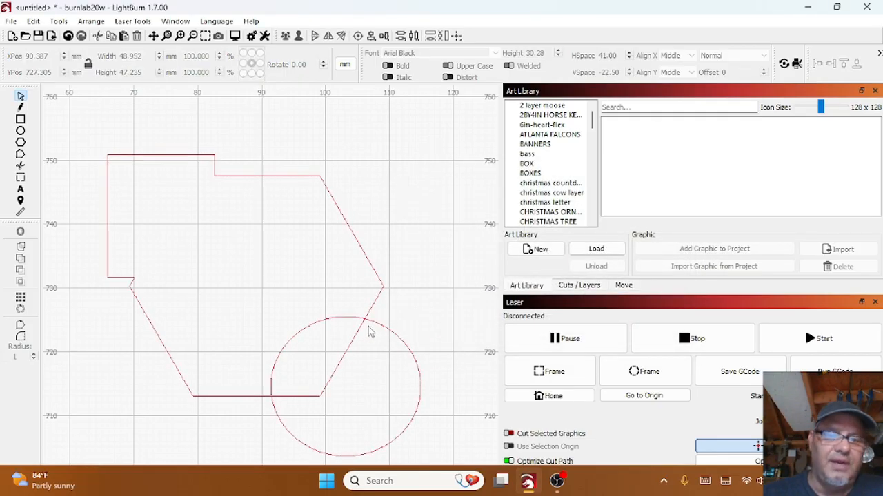
Ungroup the merged outline and the ellipse, and preview the Boolean Subtract A - B on them without keeping it
{"action": "left_click", "coordinate": [356, 314]}
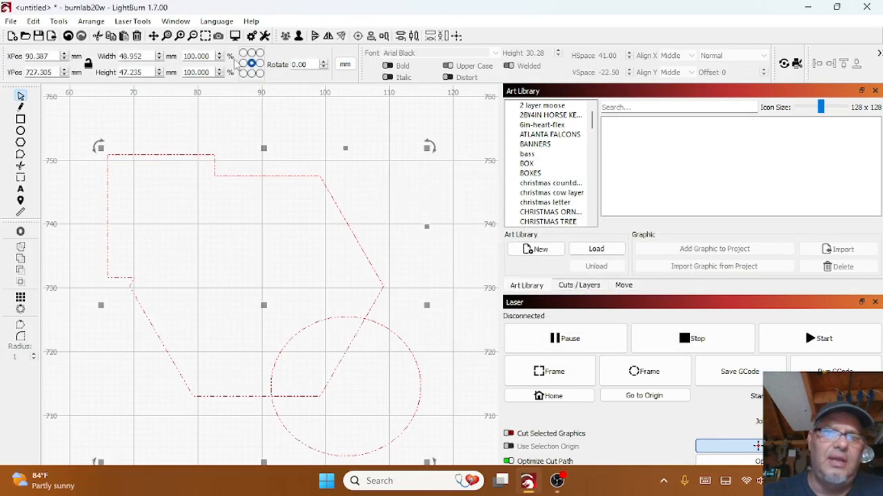
{"action": "left_click", "coordinate": [299, 38]}
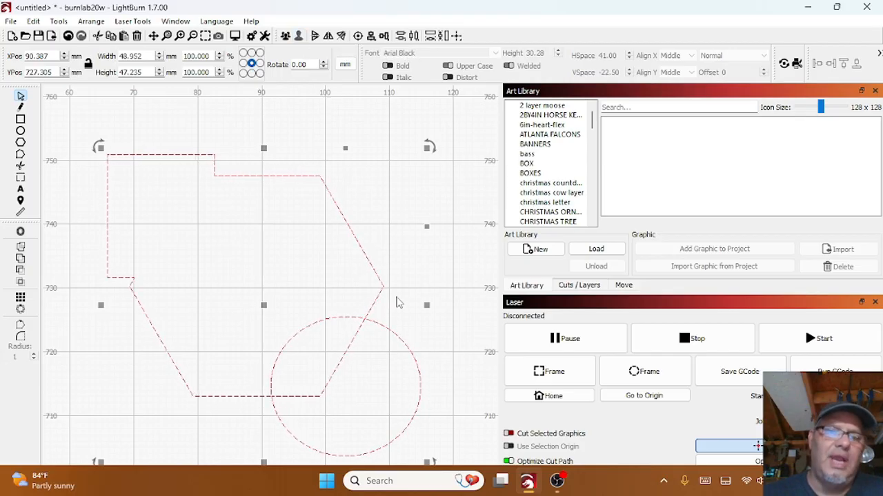
{"action": "key", "text": "alt+b"}
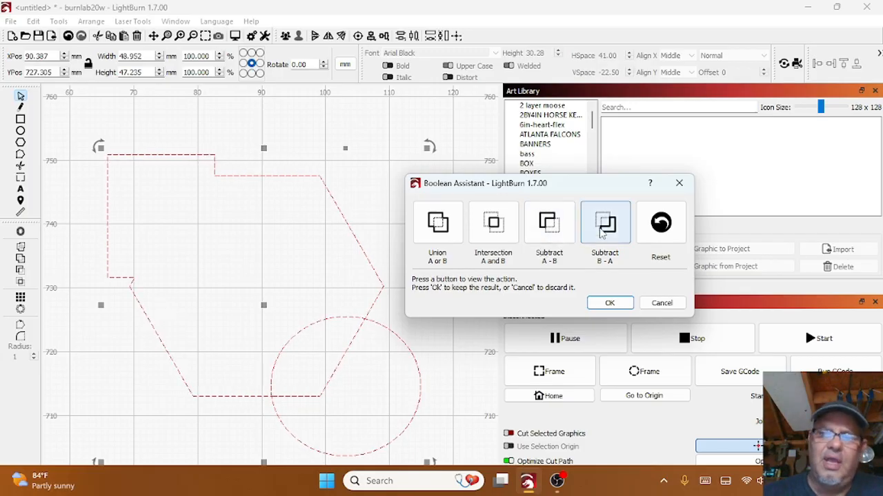
{"action": "left_click", "coordinate": [549, 222]}
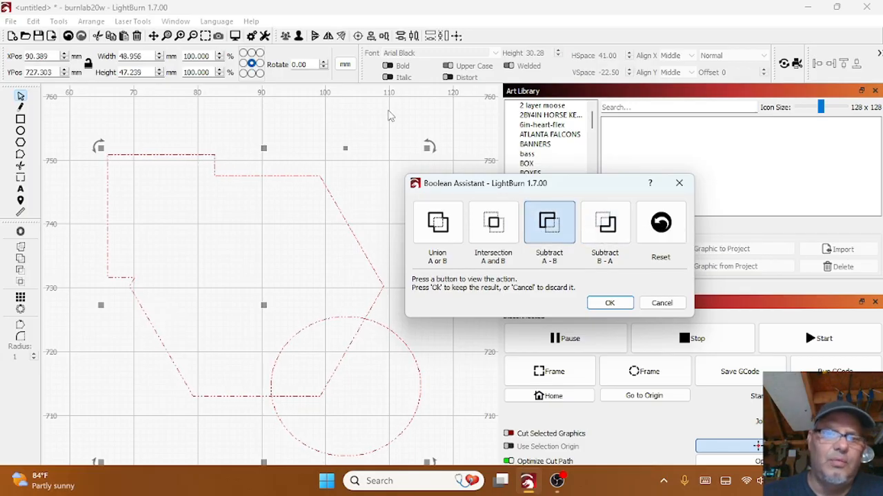
{"action": "left_click", "coordinate": [661, 304]}
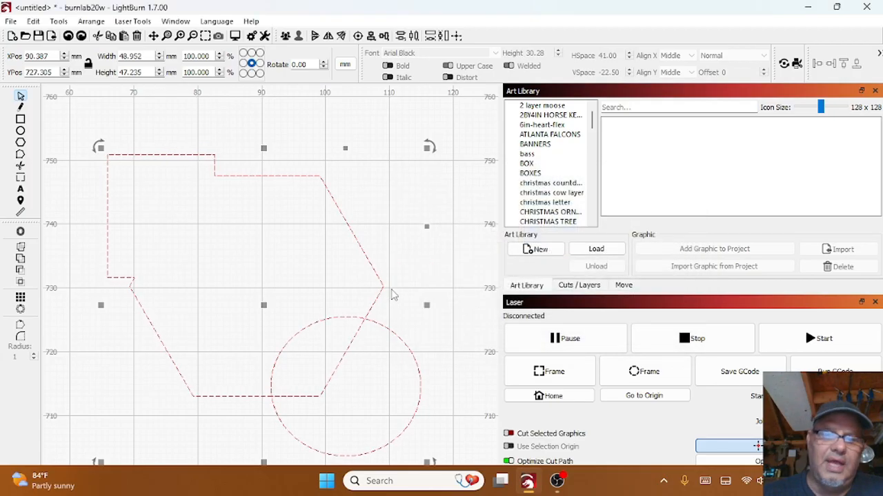
Compare all four Boolean operations on the outline and the ellipse, and apply Union to merge them
{"action": "left_click_drag", "start_coordinate": [374, 343], "coordinate": [339, 318]}
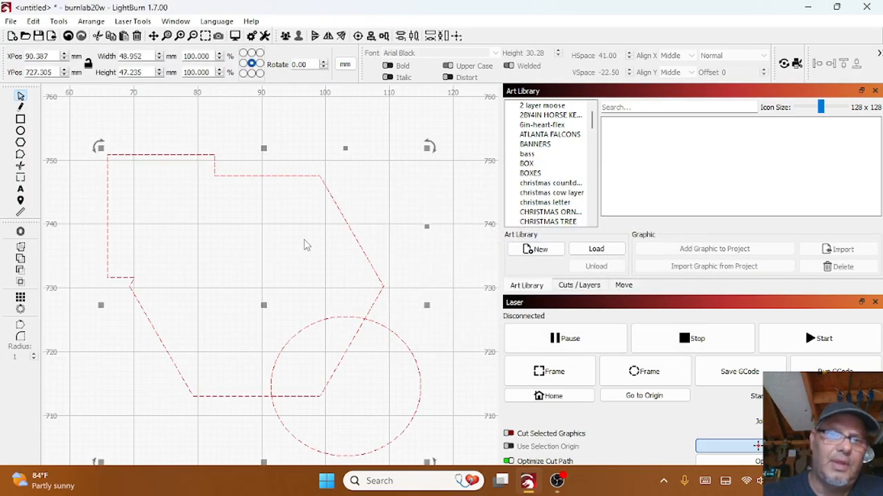
{"action": "key", "text": "ctrl+b"}
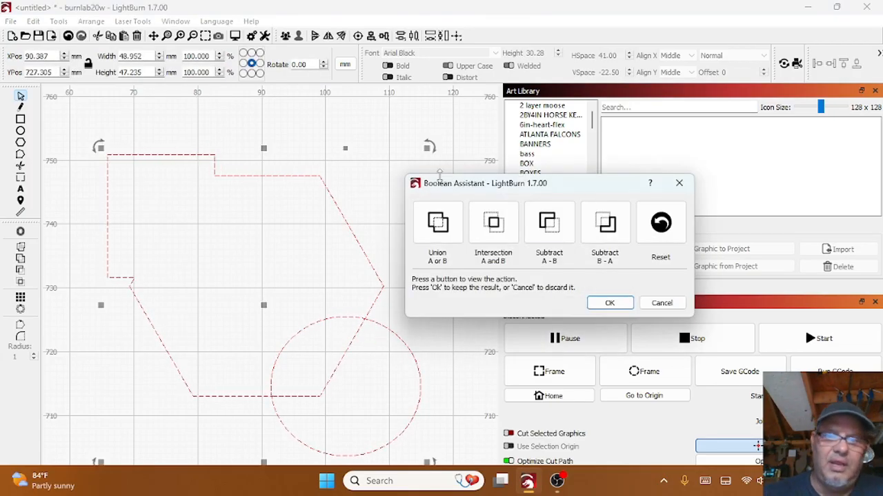
{"action": "left_click", "coordinate": [442, 224]}
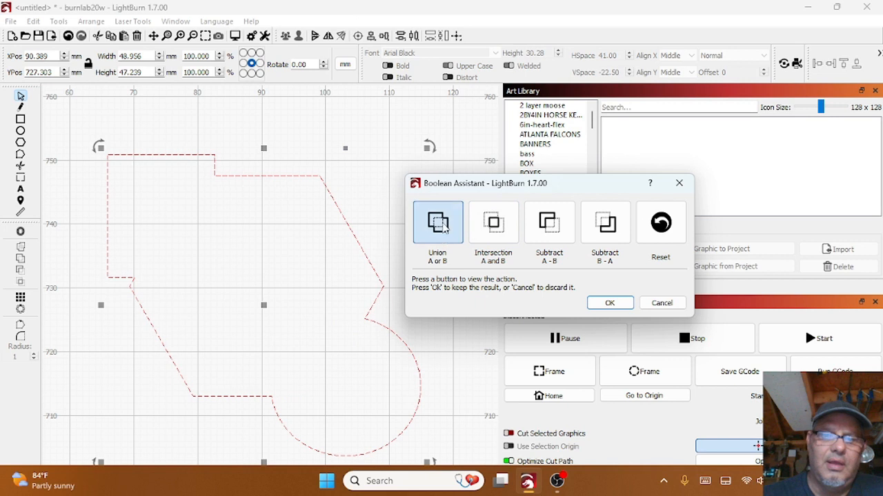
{"action": "left_click", "coordinate": [493, 222]}
{"action": "left_click", "coordinate": [541, 233]}
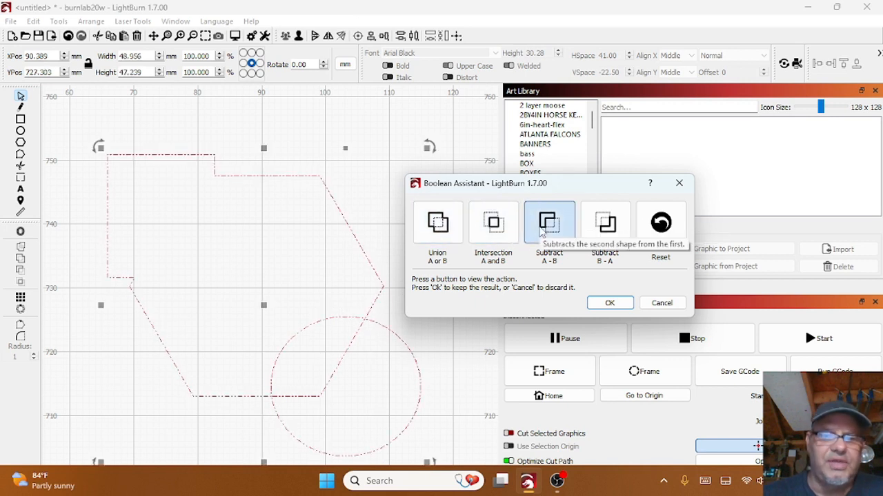
{"action": "left_click", "coordinate": [597, 230]}
{"action": "left_click", "coordinate": [439, 224]}
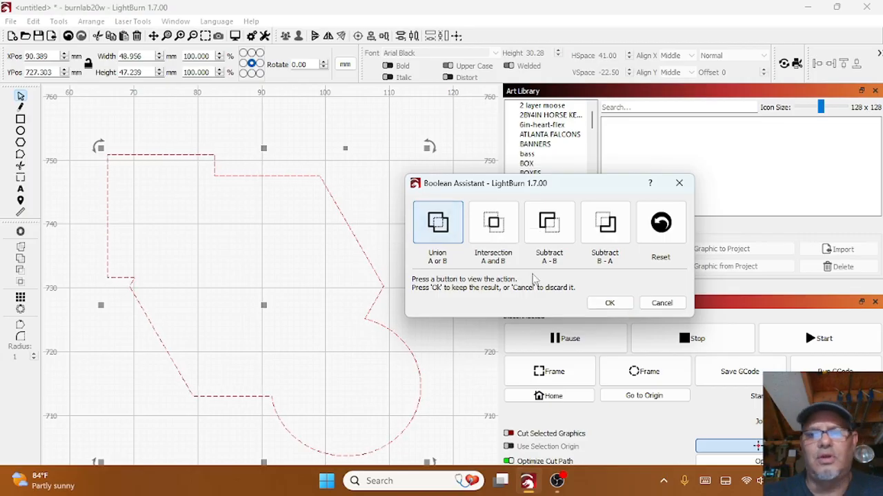
{"action": "left_click", "coordinate": [609, 303]}
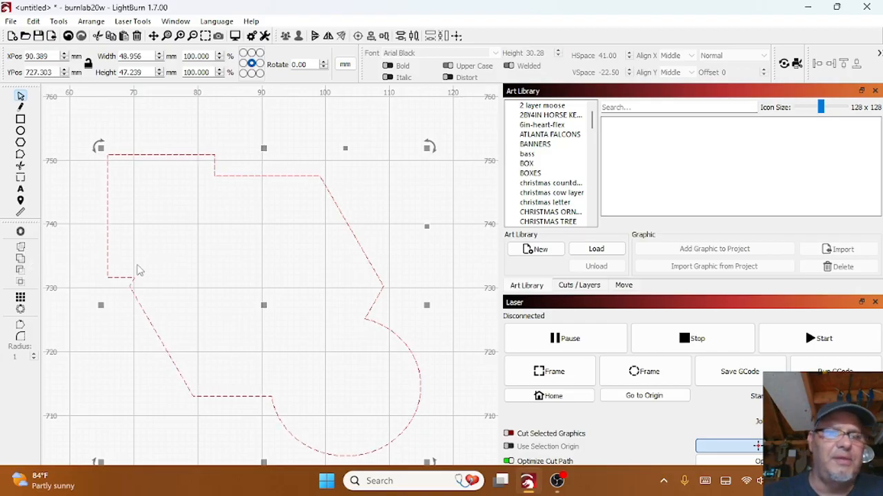
Round the merged outline's top corners, the notch, the corners along its right side and the junction with the ellipse, using radius 1
{"action": "scroll", "coordinate": [157, 222], "scroll_direction": "down", "scroll_amount": 2}
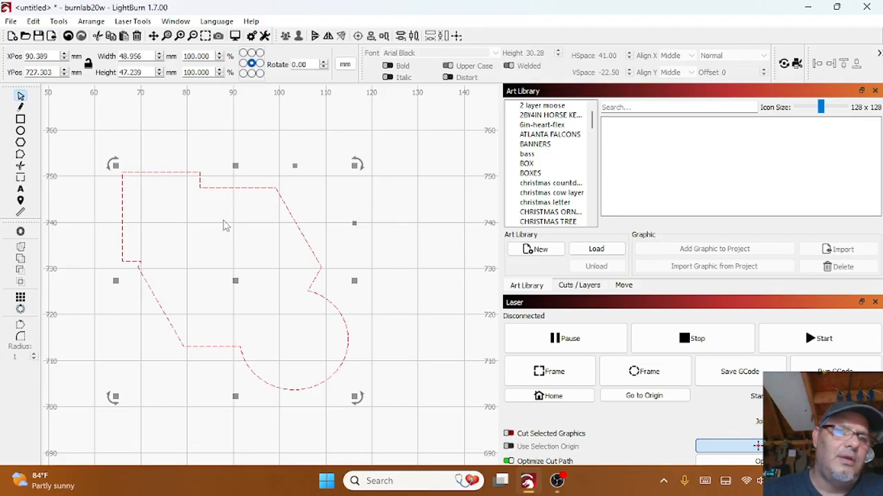
{"action": "left_click", "coordinate": [21, 338]}
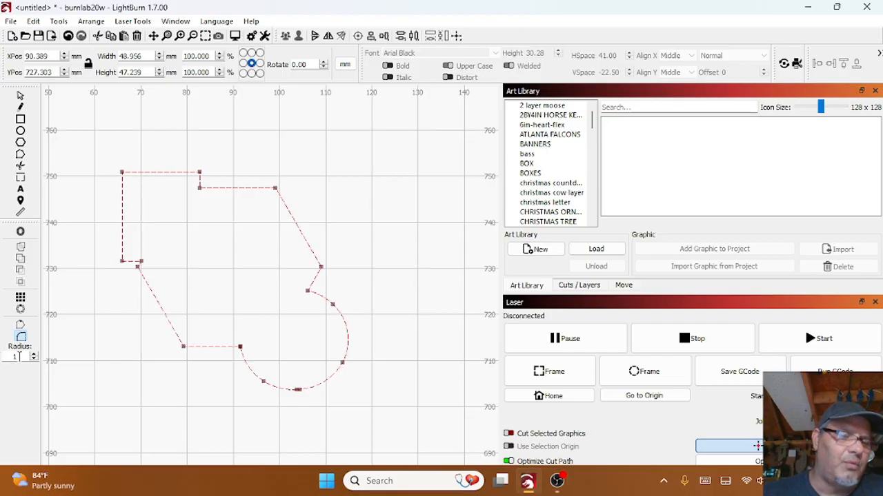
{"action": "scroll", "coordinate": [128, 200], "scroll_direction": "up", "scroll_amount": 6}
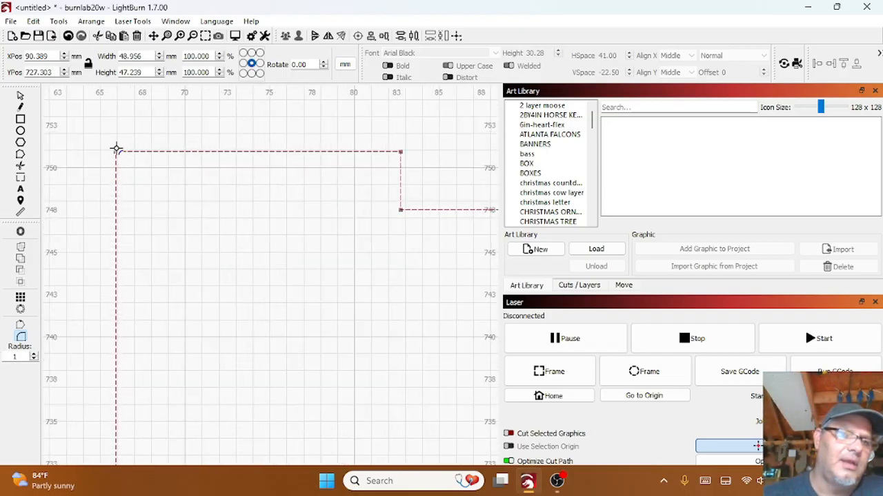
{"action": "left_click", "coordinate": [117, 152]}
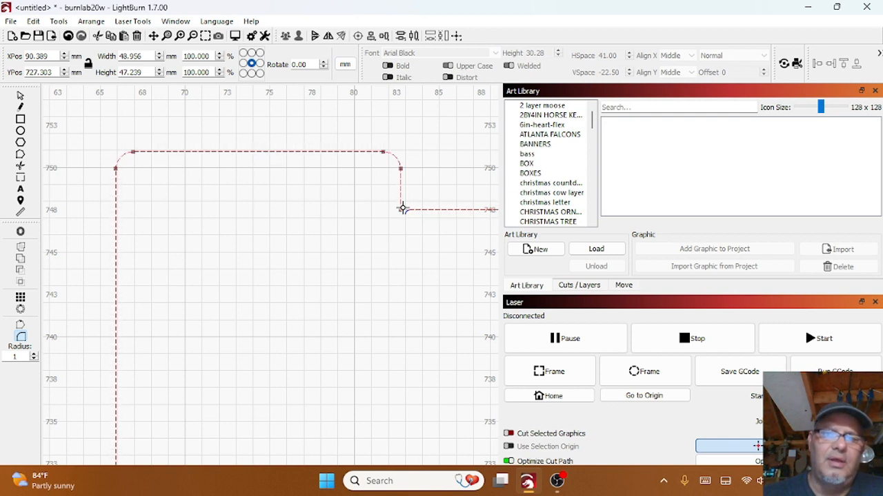
{"action": "scroll", "coordinate": [398, 209], "scroll_direction": "down", "scroll_amount": 4}
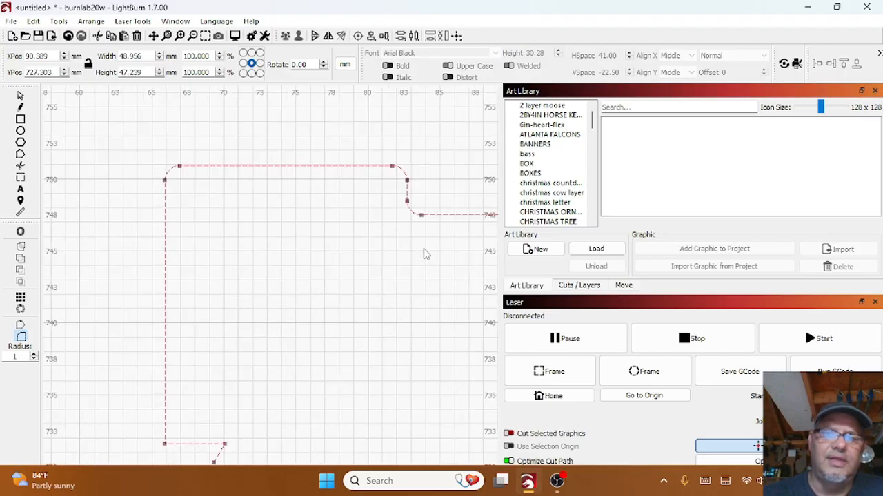
{"action": "left_click_drag", "start_coordinate": [399, 278], "coordinate": [288, 264]}
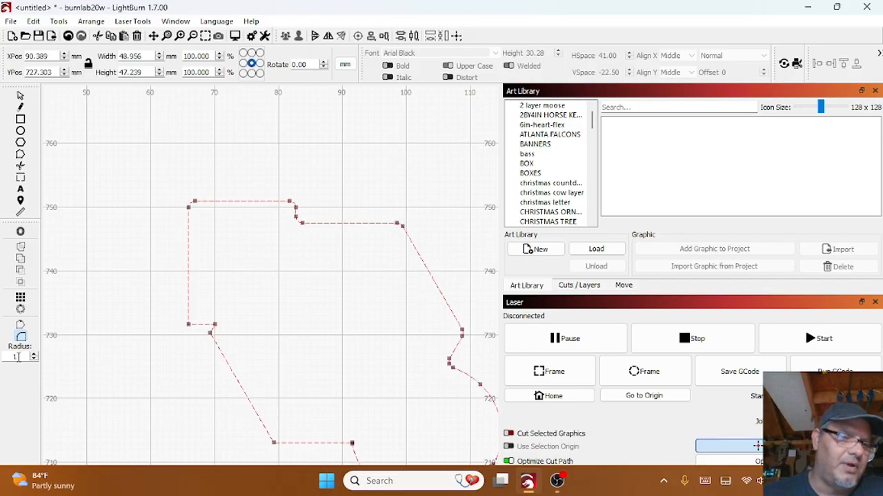
Set the corner radius to 3 and round the corner where the lower-left slanted edge meets the bottom edge
{"action": "type", "text": "3"}
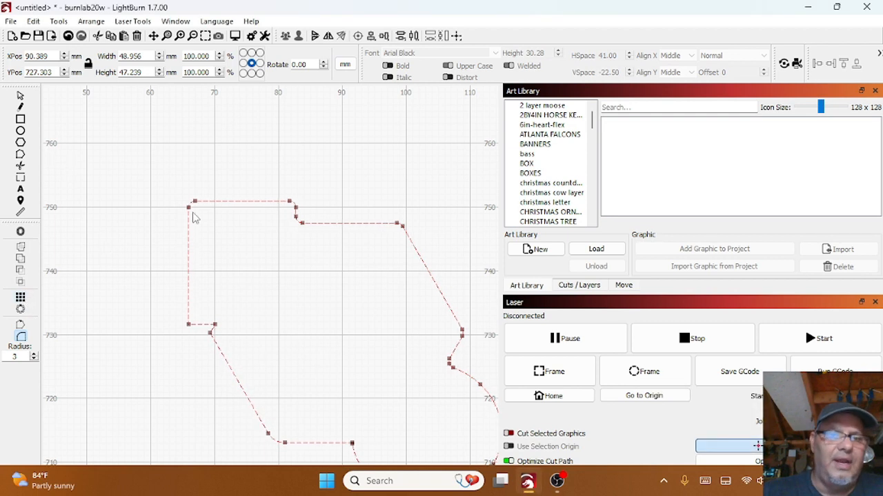
{"action": "left_click_drag", "start_coordinate": [242, 255], "coordinate": [163, 214]}
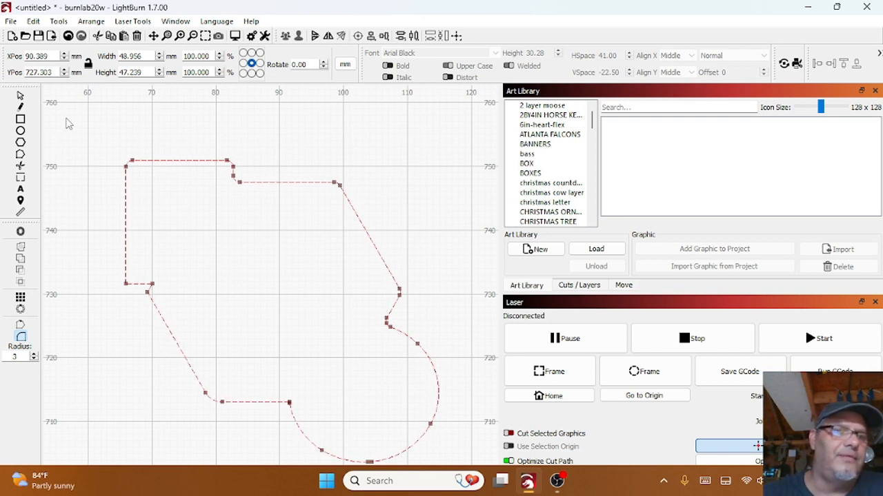
{"action": "left_click", "coordinate": [20, 96]}
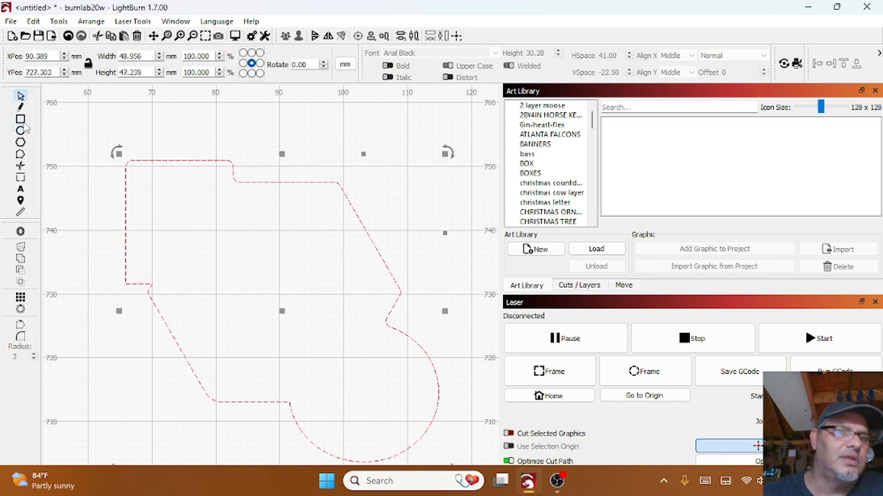
Draw a rectangle about 7.8 by 8 mm over the outline's upper-left corner and group it with the outline
{"action": "left_click", "coordinate": [21, 119]}
{"action": "left_click_drag", "start_coordinate": [98, 157], "coordinate": [148, 207]}
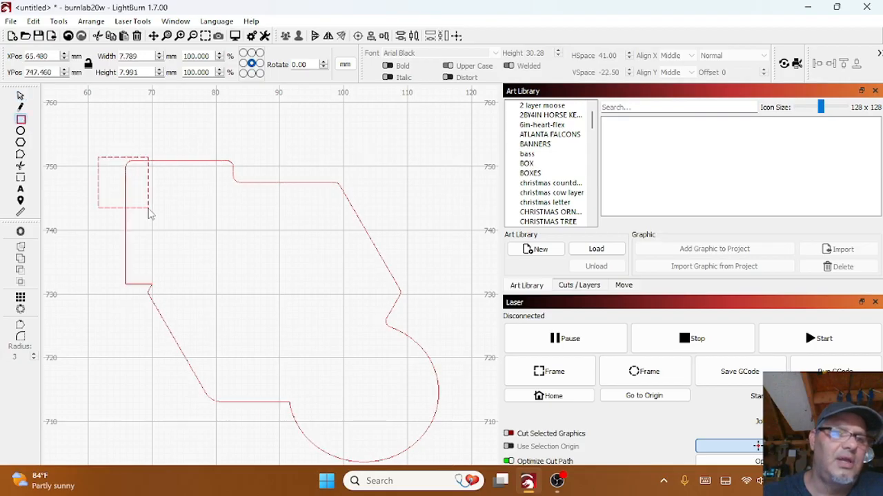
{"action": "left_click", "coordinate": [20, 96]}
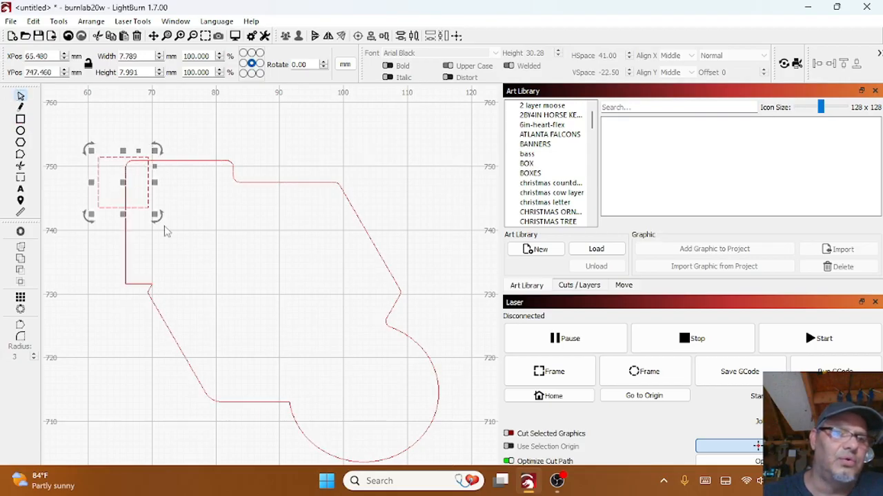
{"action": "left_click_drag", "start_coordinate": [135, 232], "coordinate": [107, 183]}
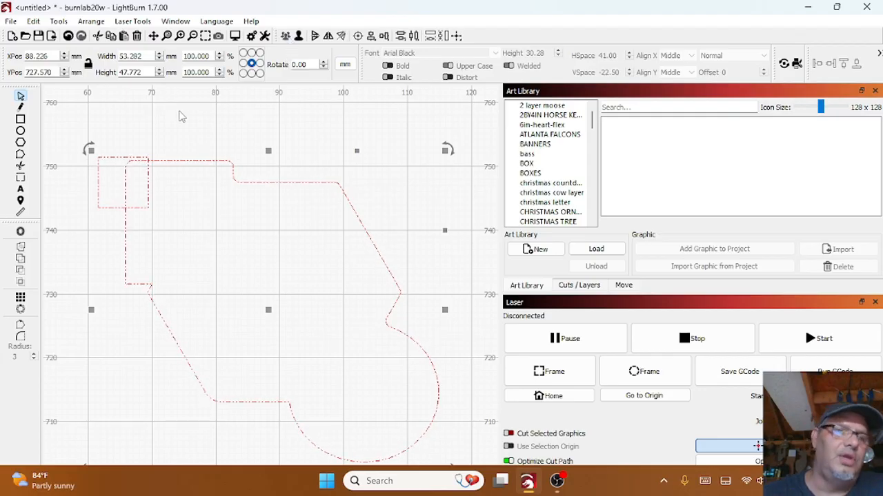
Try node editing on the grouped shapes, ungroup the rectangle from the outline, and clear the selection
{"action": "left_click", "coordinate": [20, 154]}
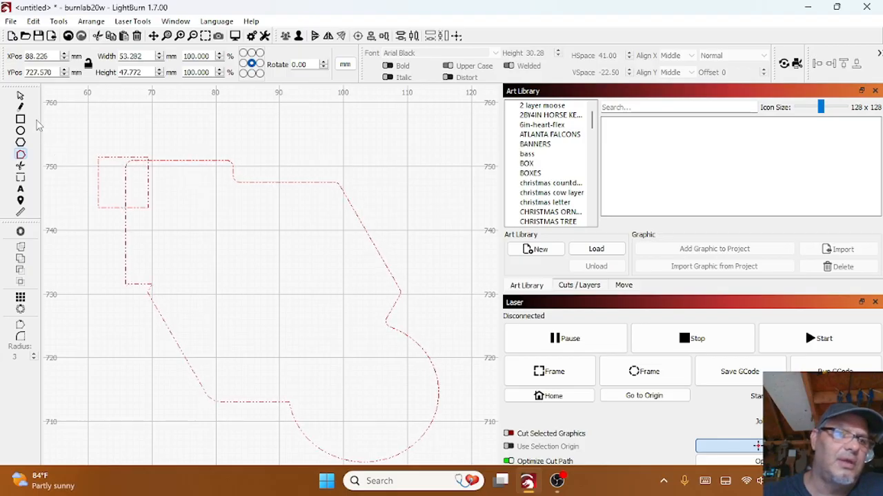
{"action": "left_click", "coordinate": [21, 96]}
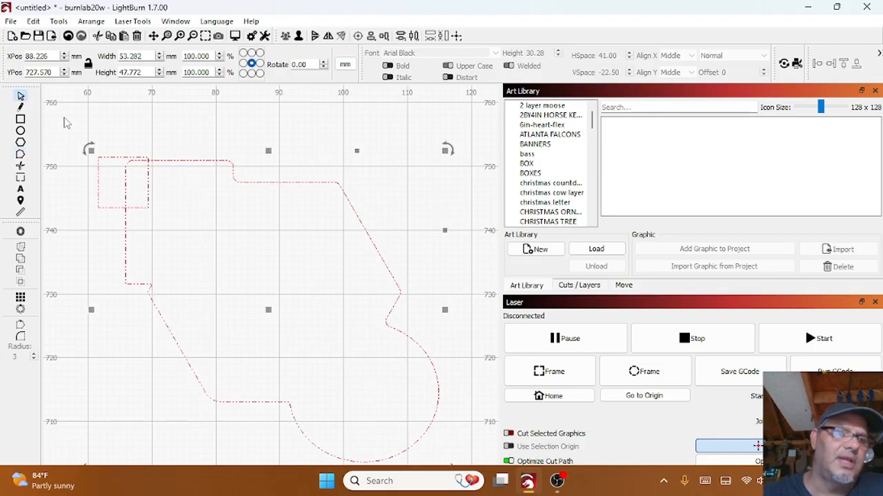
{"action": "left_click", "coordinate": [203, 157]}
{"action": "left_click", "coordinate": [200, 163]}
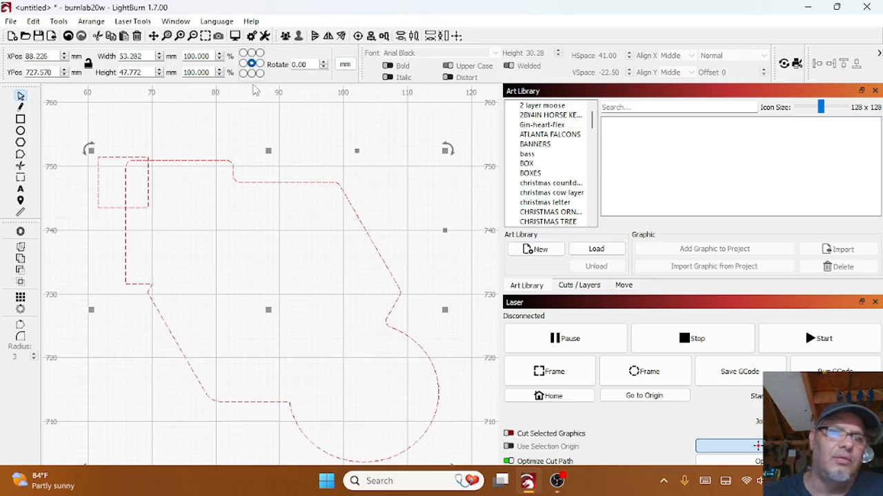
{"action": "left_click", "coordinate": [172, 127]}
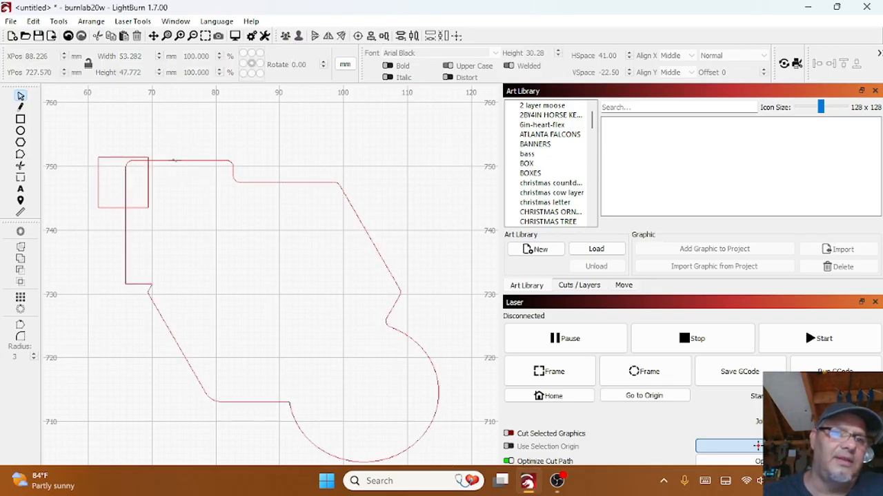
Open the rounded outline alone for node editing and insert four nodes along the horizontal edge after the upper notch
{"action": "left_click", "coordinate": [175, 161]}
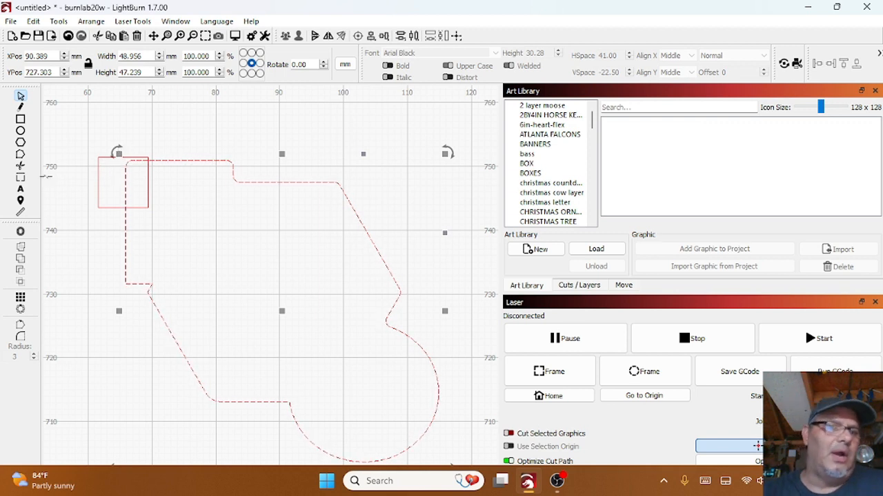
{"action": "left_click", "coordinate": [20, 154]}
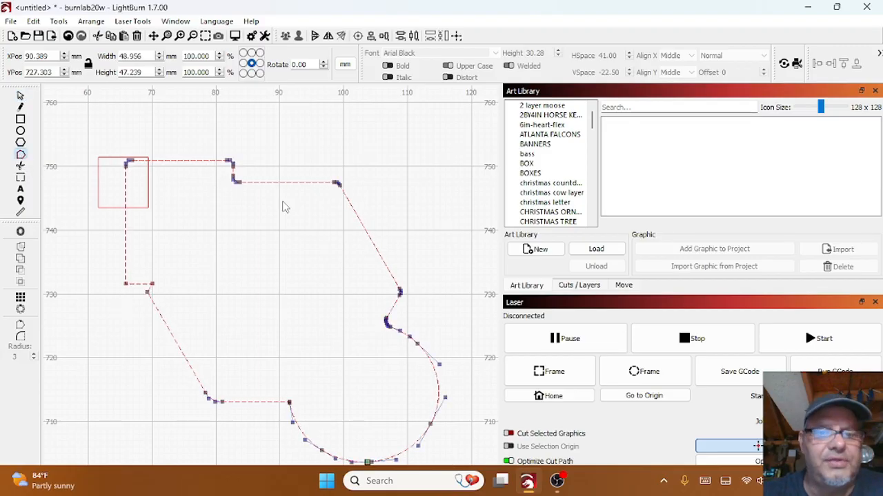
{"action": "scroll", "coordinate": [378, 353], "scroll_direction": "up", "scroll_amount": 7}
{"action": "scroll", "coordinate": [377, 353], "scroll_direction": "down", "scroll_amount": 8}
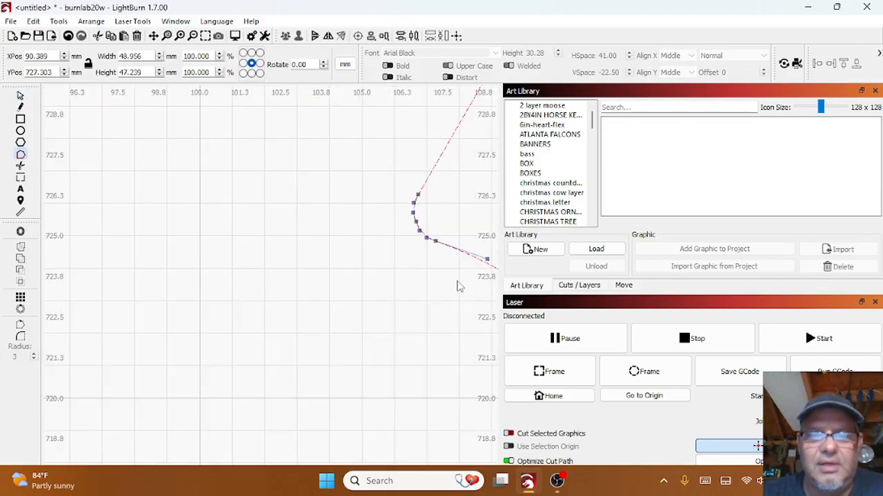
{"action": "scroll", "coordinate": [255, 195], "scroll_direction": "down", "scroll_amount": 3}
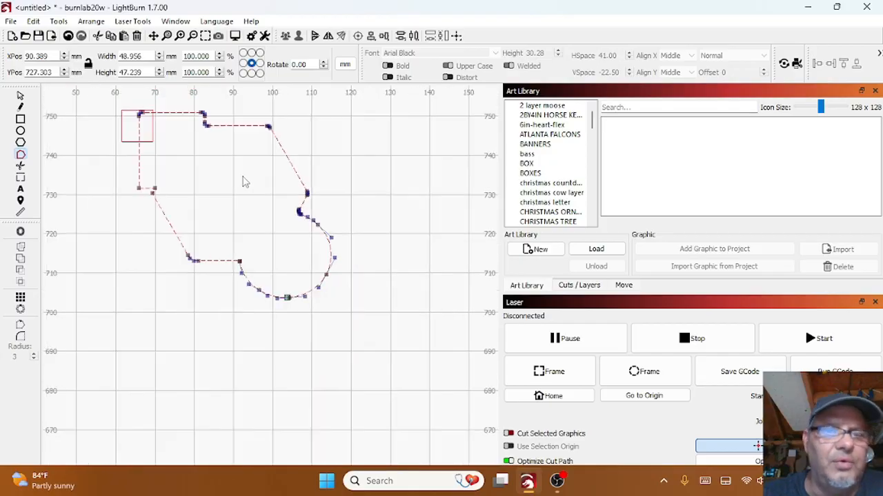
{"action": "scroll", "coordinate": [268, 160], "scroll_direction": "up", "scroll_amount": 5}
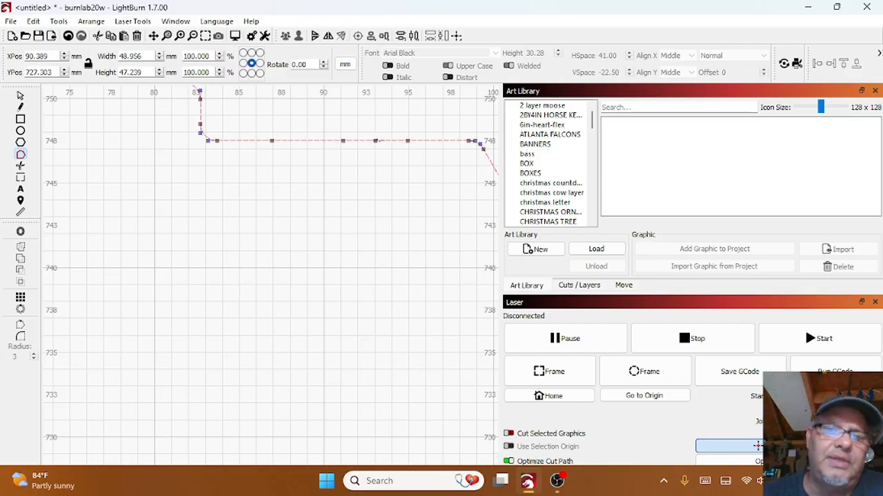
Reshape the horizontal edge by pulling one inserted node up and another down, and shift three of the inserted nodes down together
{"action": "left_click_drag", "start_coordinate": [376, 142], "coordinate": [376, 130]}
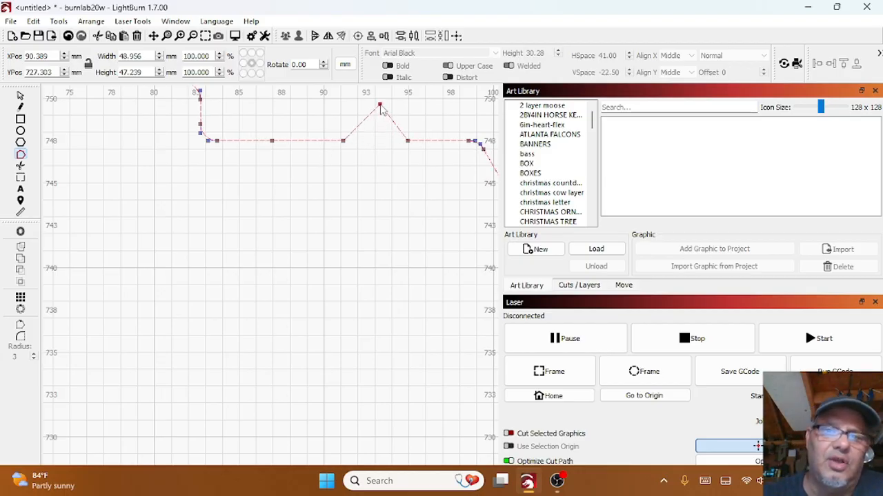
{"action": "left_click_drag", "start_coordinate": [279, 140], "coordinate": [282, 176]}
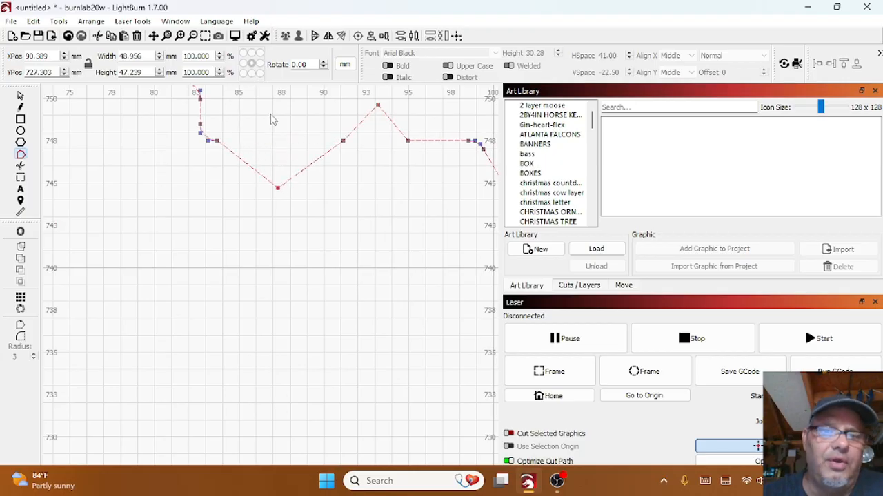
{"action": "left_click_drag", "start_coordinate": [246, 119], "coordinate": [438, 242]}
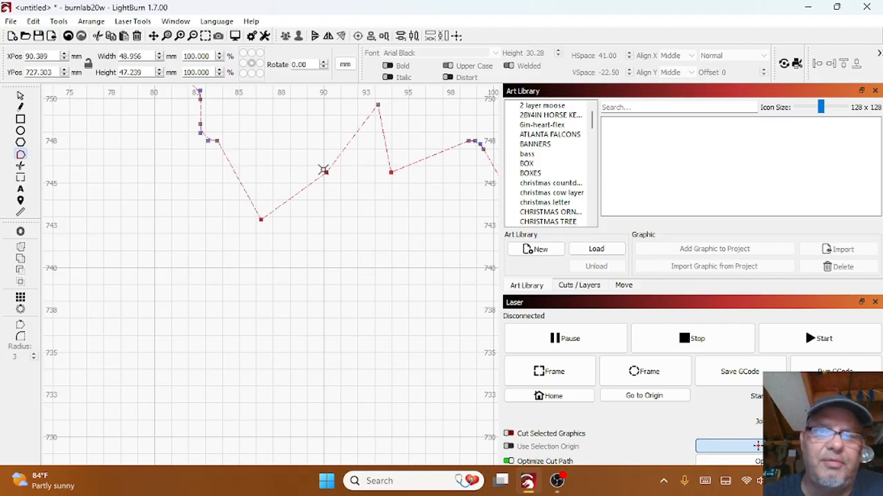
Shift the three lowered nodes to the right, then smooth the lowest one into a curve and adjust its handle
{"action": "left_click_drag", "start_coordinate": [323, 170], "coordinate": [359, 167]}
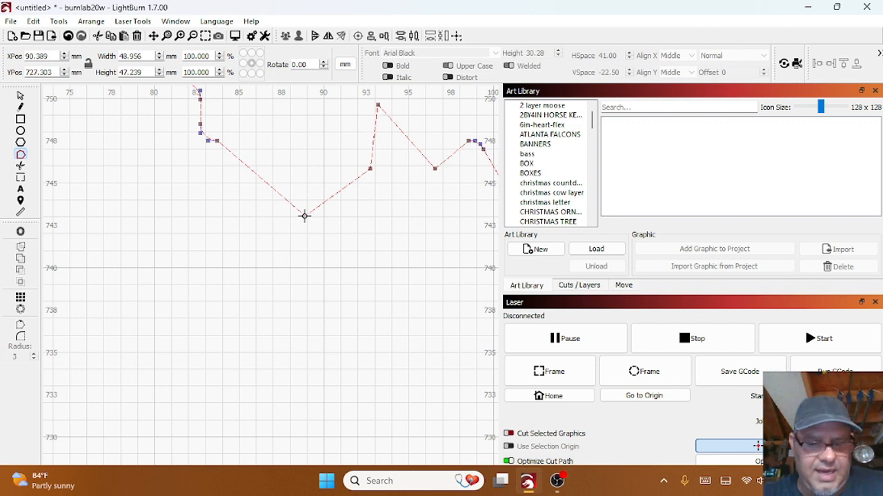
{"action": "key", "text": "s"}
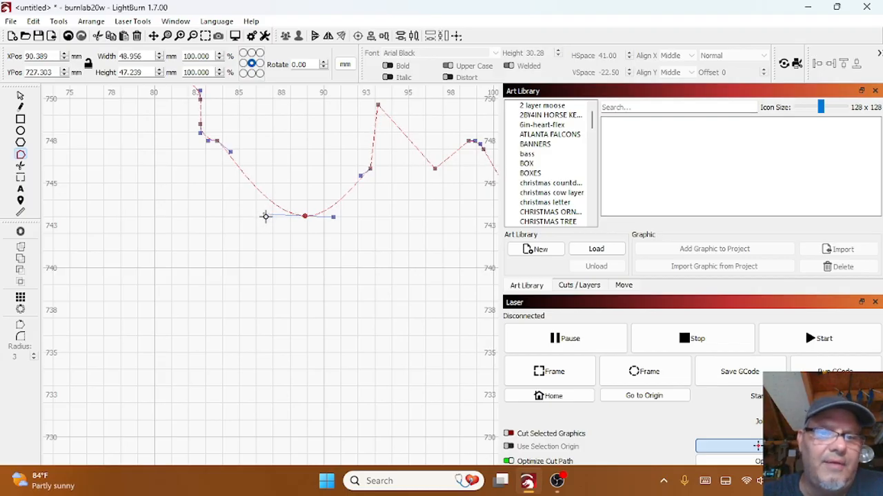
{"action": "mouse_move", "coordinate": [265, 216]}
{"action": "left_mouse_down"}
{"action": "mouse_move", "coordinate": [266, 206]}
{"action": "mouse_move", "coordinate": [315, 244]}
{"action": "mouse_move", "coordinate": [271, 229]}
{"action": "left_mouse_up"}
{"action": "left_click_drag", "start_coordinate": [303, 196], "coordinate": [276, 235]}
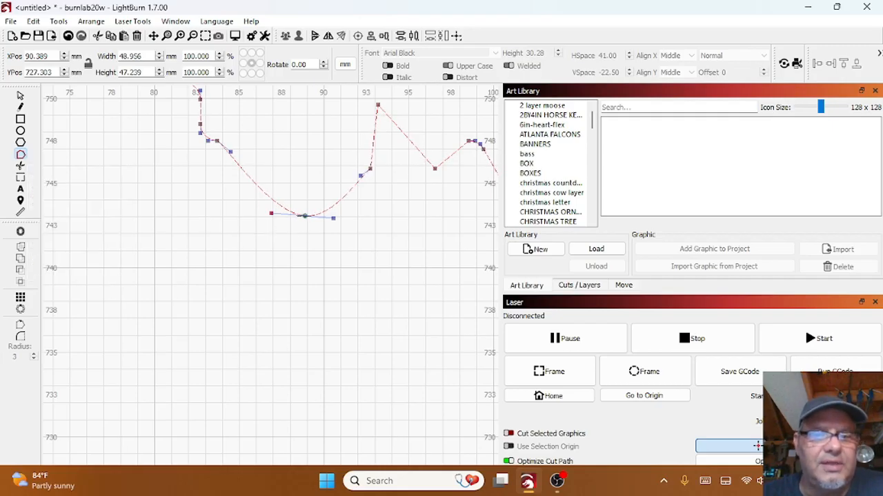
Convert the smoothed lowest node to a corner and bend the curves on both sides of it independently with its handles
{"action": "left_click", "coordinate": [305, 217]}
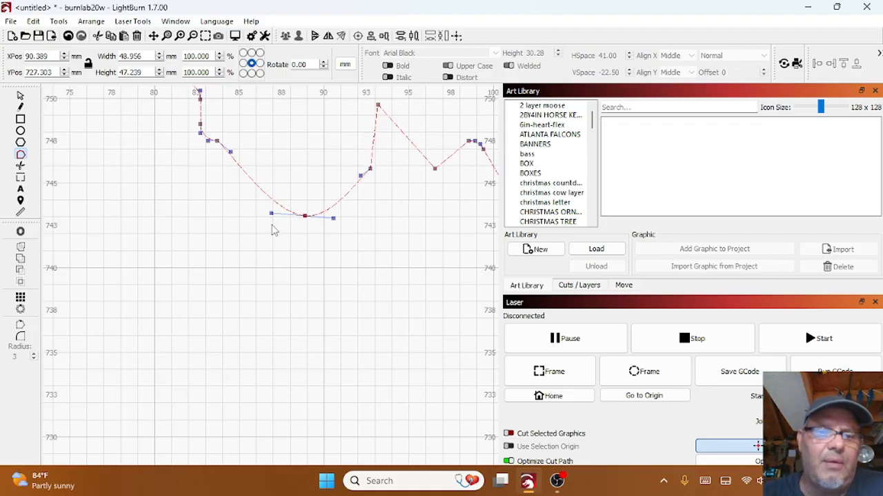
{"action": "left_click_drag", "start_coordinate": [270, 216], "coordinate": [242, 186]}
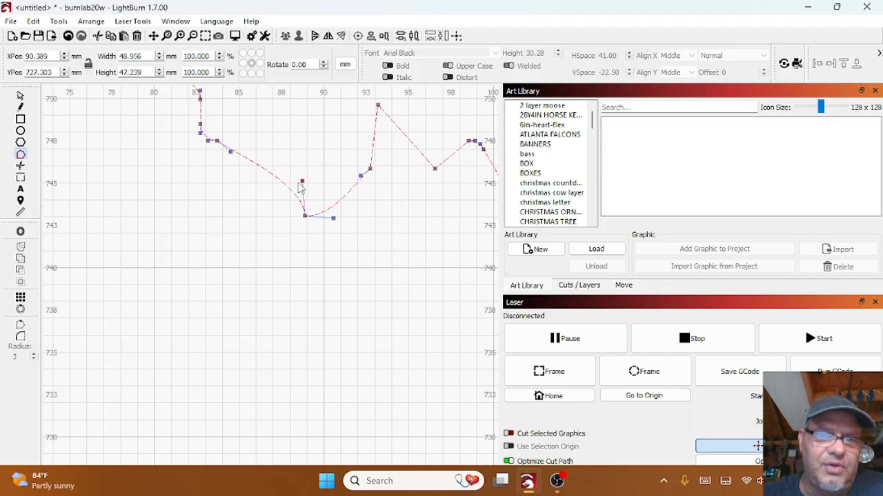
{"action": "left_click_drag", "start_coordinate": [268, 217], "coordinate": [295, 237]}
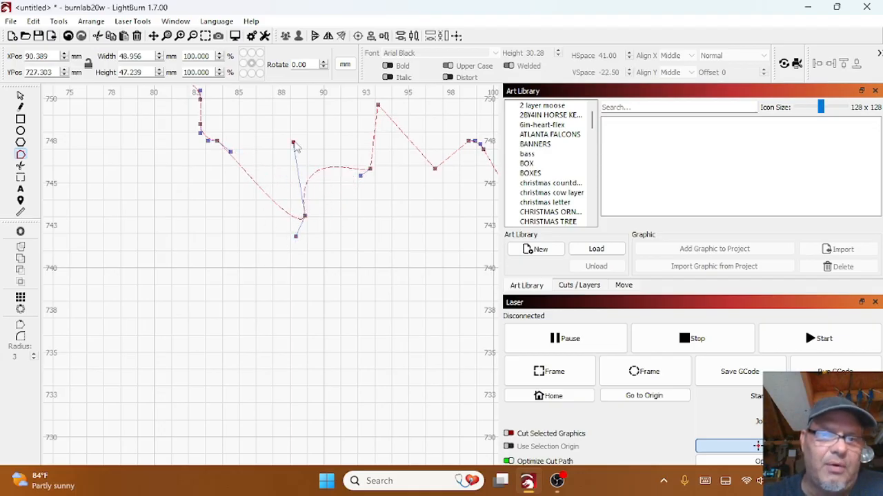
{"action": "left_click_drag", "start_coordinate": [297, 154], "coordinate": [303, 197]}
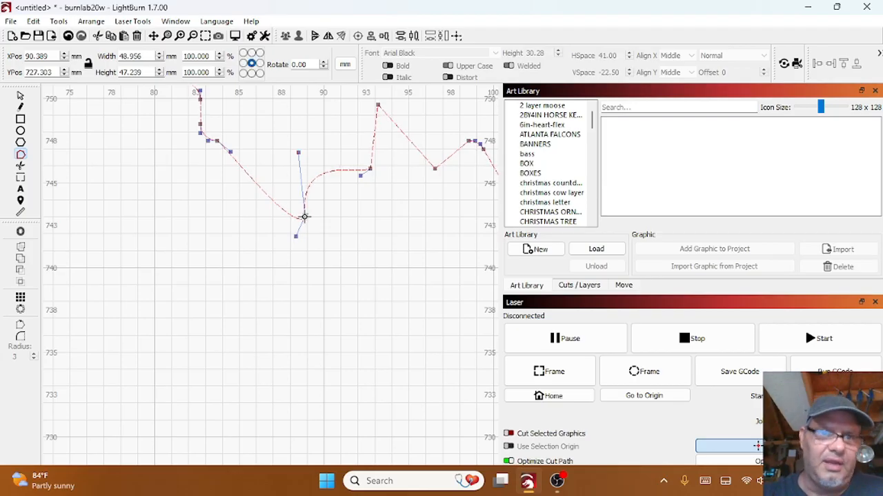
Break the outline at the lowest node and pull one loose end slightly aside to show the split
{"action": "left_click_drag", "start_coordinate": [304, 217], "coordinate": [290, 216]}
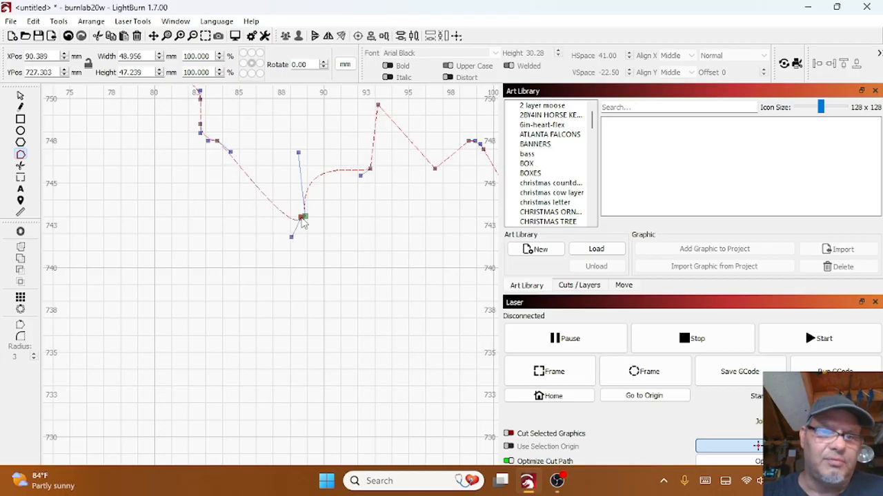
{"action": "left_click", "coordinate": [306, 217]}
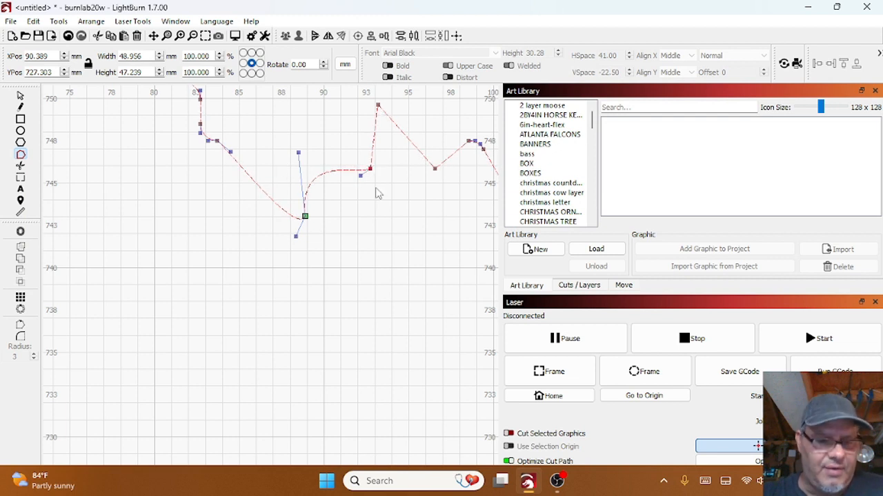
Delete the node between the low point and the tall peak, and convert the curve leading down to the low point into a straight line
{"action": "key", "text": "d"}
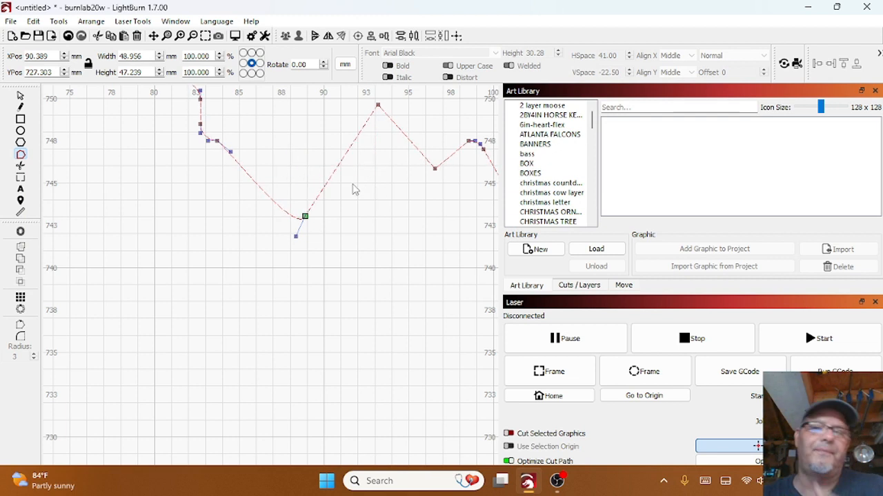
{"action": "scroll", "coordinate": [334, 224], "scroll_direction": "down", "scroll_amount": 4}
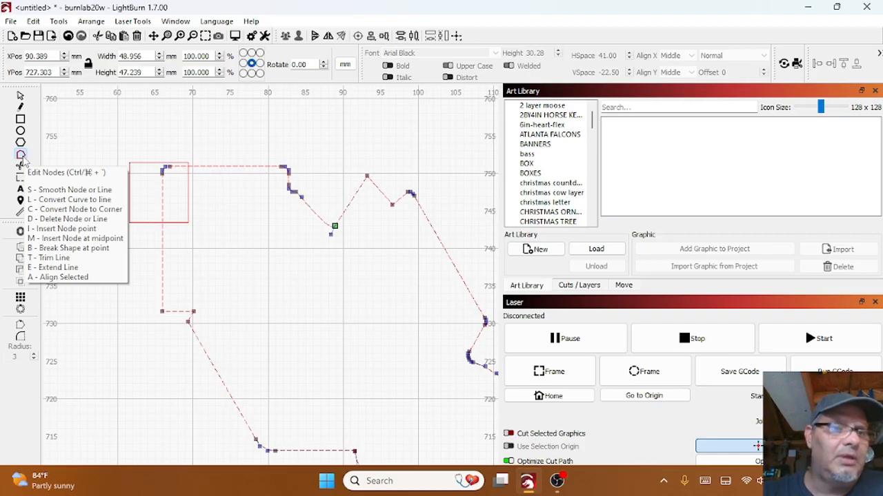
{"action": "scroll", "coordinate": [337, 214], "scroll_direction": "up", "scroll_amount": 4}
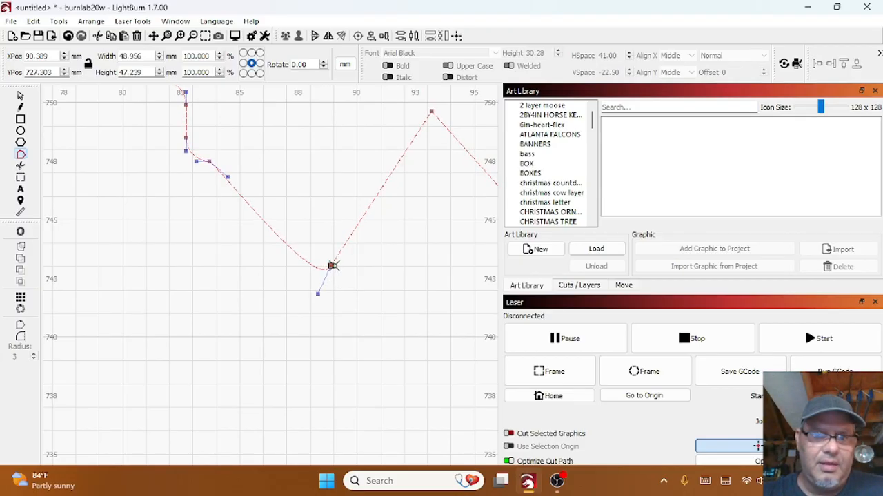
{"action": "key", "text": "d"}
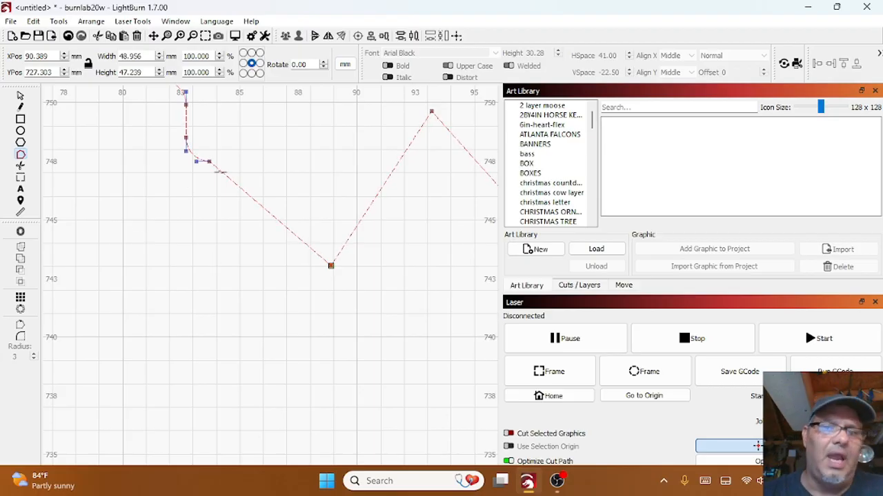
Insert the bass graphic from the art library's bass collection into the workspace
{"action": "scroll", "coordinate": [288, 370], "scroll_direction": "down", "scroll_amount": 5}
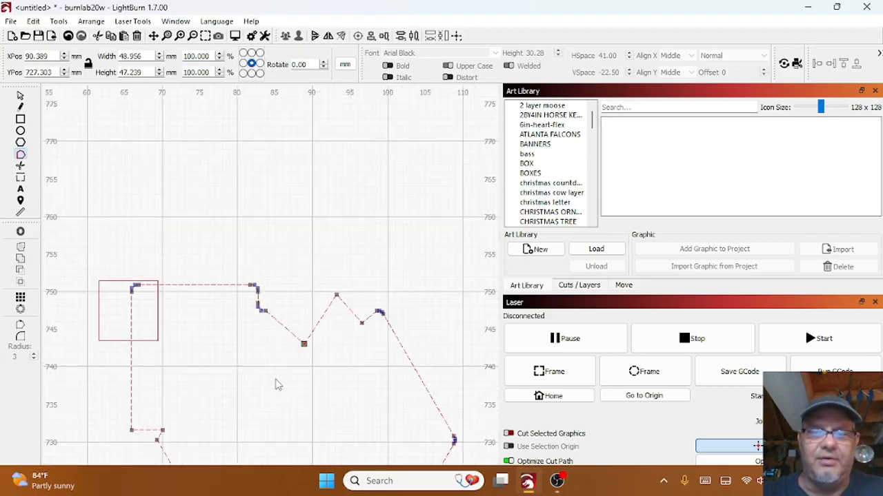
{"action": "left_click", "coordinate": [530, 154]}
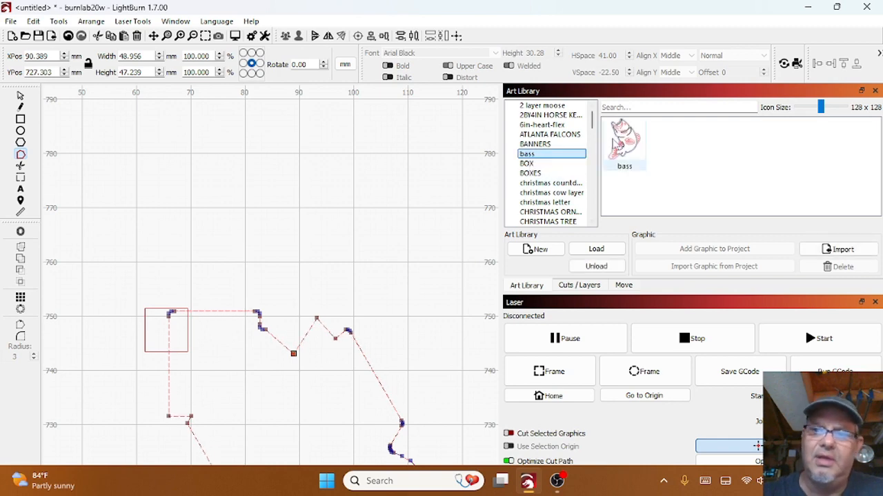
{"action": "double_click", "coordinate": [619, 143]}
{"action": "scroll", "coordinate": [368, 197], "scroll_direction": "down", "scroll_amount": 5}
{"action": "scroll", "coordinate": [358, 204], "scroll_direction": "down", "scroll_amount": 4}
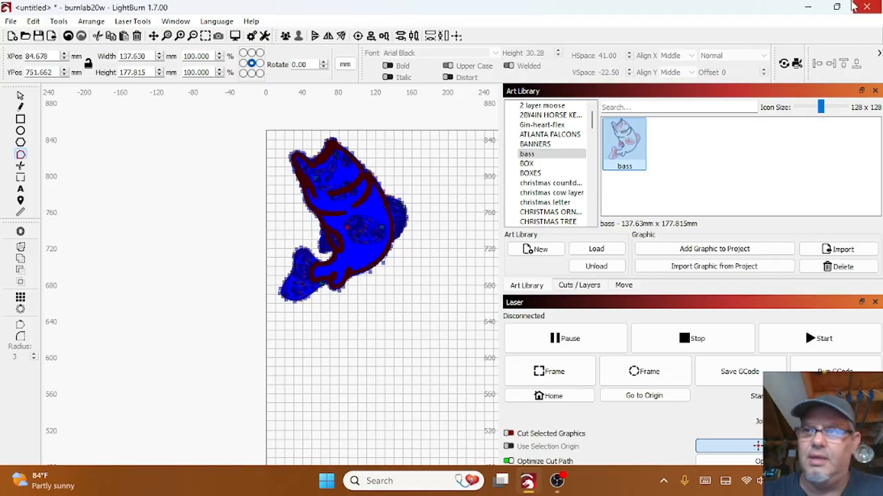
{"action": "left_click", "coordinate": [836, 7]}
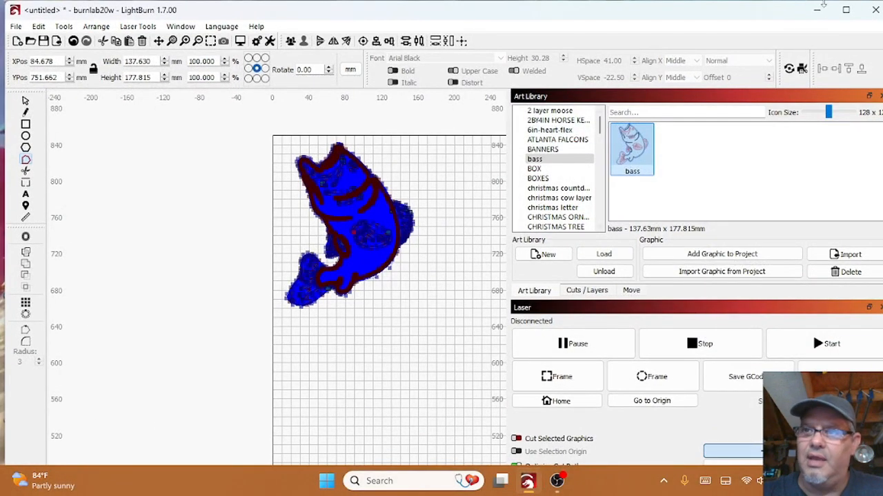
{"action": "left_click", "coordinate": [846, 9]}
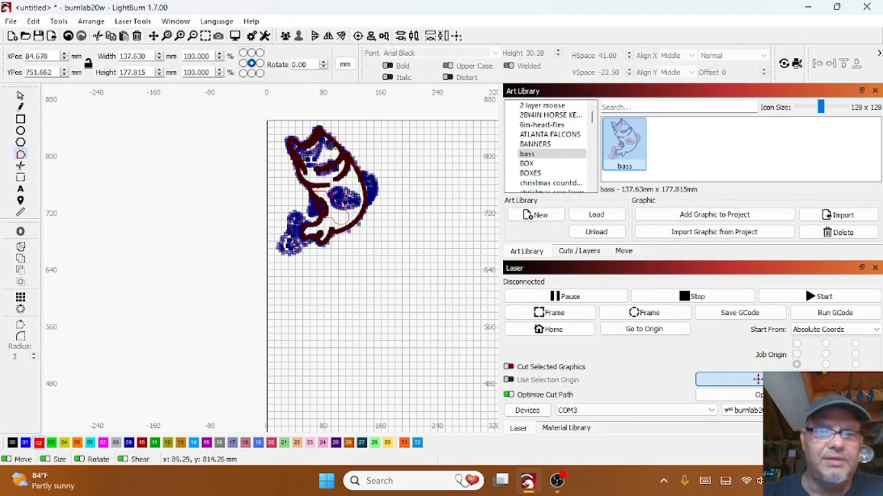
Delete all nodes of the small upper shape in the bass's eye so that only the larger eye shape remains
{"action": "scroll", "coordinate": [329, 146], "scroll_direction": "up", "scroll_amount": 5}
{"action": "scroll", "coordinate": [307, 220], "scroll_direction": "up", "scroll_amount": 2}
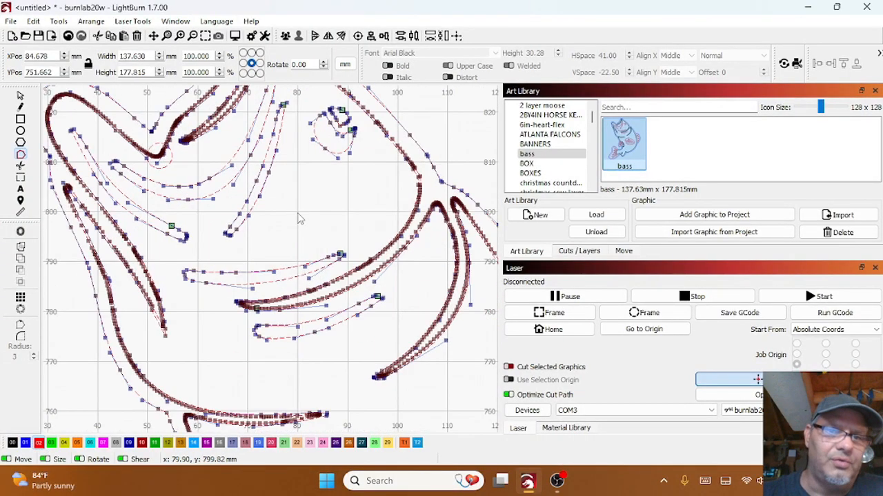
{"action": "scroll", "coordinate": [312, 179], "scroll_direction": "up", "scroll_amount": 1}
{"action": "scroll", "coordinate": [309, 226], "scroll_direction": "down", "scroll_amount": 2}
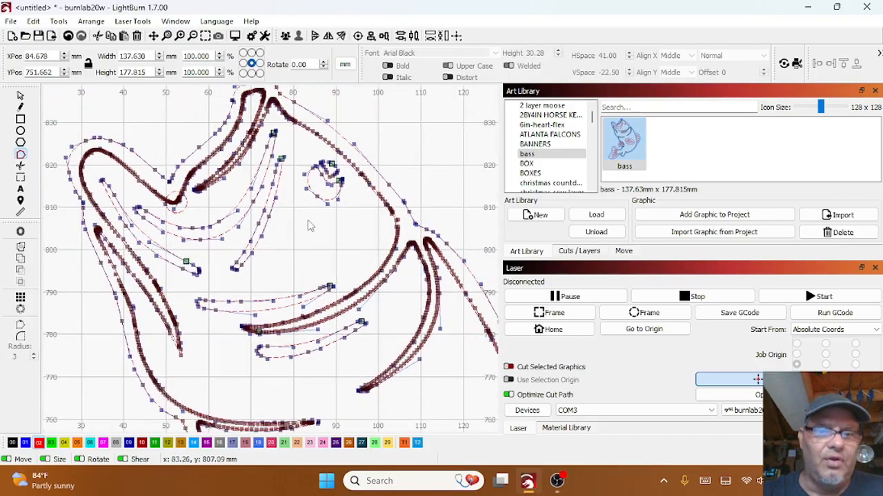
{"action": "scroll", "coordinate": [322, 161], "scroll_direction": "up", "scroll_amount": 2}
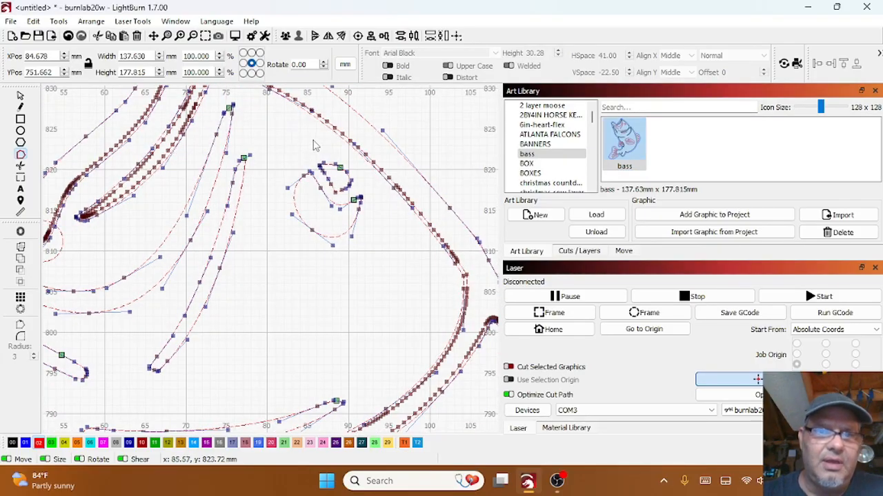
{"action": "left_click_drag", "start_coordinate": [319, 153], "coordinate": [354, 193]}
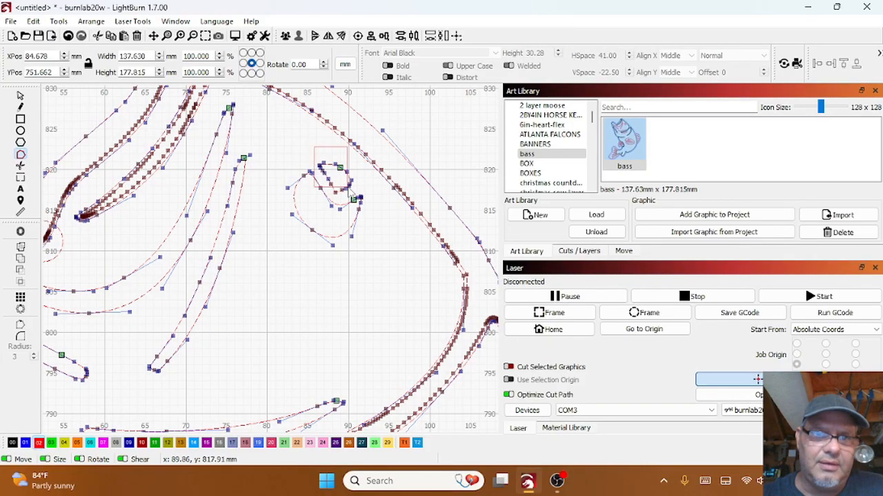
{"action": "left_click_drag", "start_coordinate": [347, 187], "coordinate": [348, 187]}
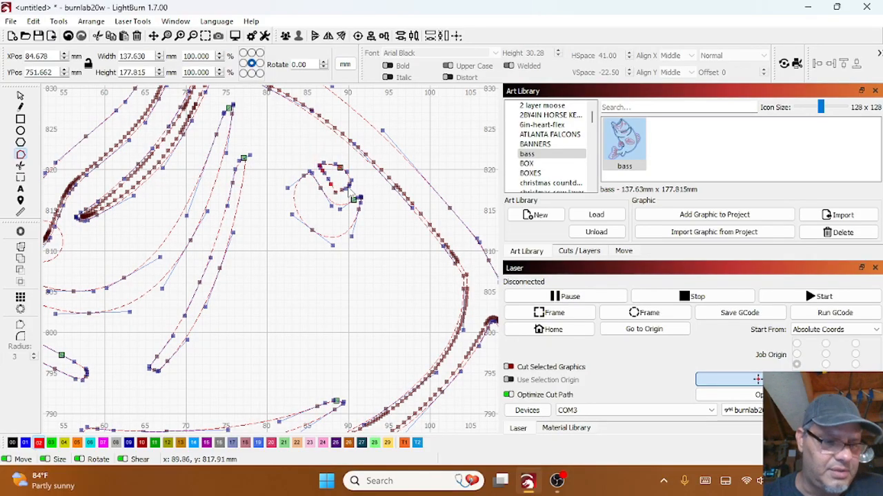
{"action": "key", "text": "Delete"}
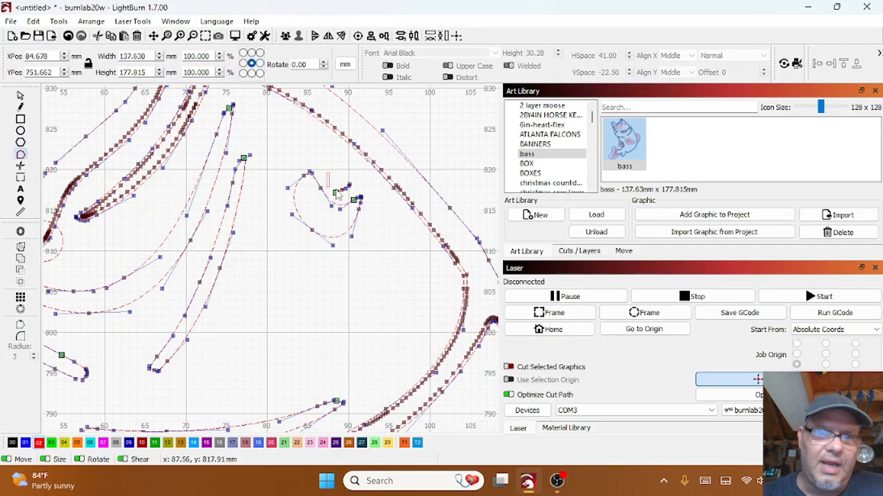
{"action": "key", "text": "Delete"}
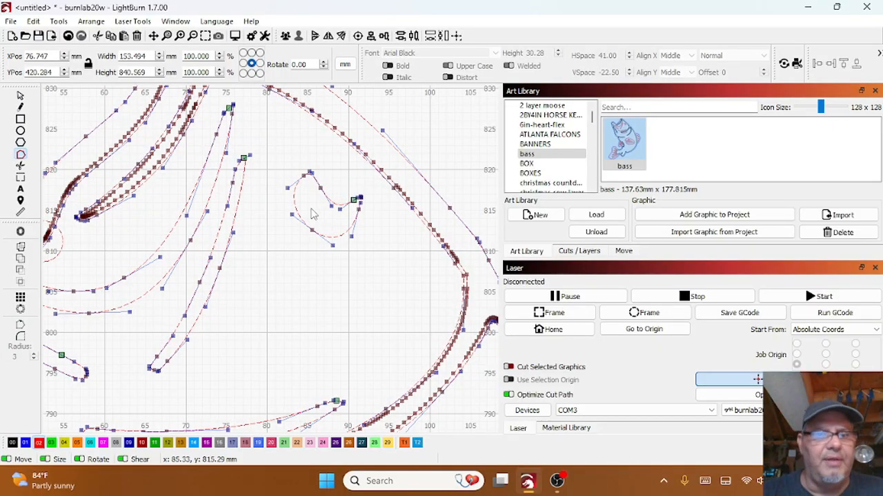
Reshape the lower part of the bass's remaining eye outline by smoothing its bottom node and adjusting the nodes and handles
{"action": "scroll", "coordinate": [274, 197], "scroll_direction": "down", "scroll_amount": 3}
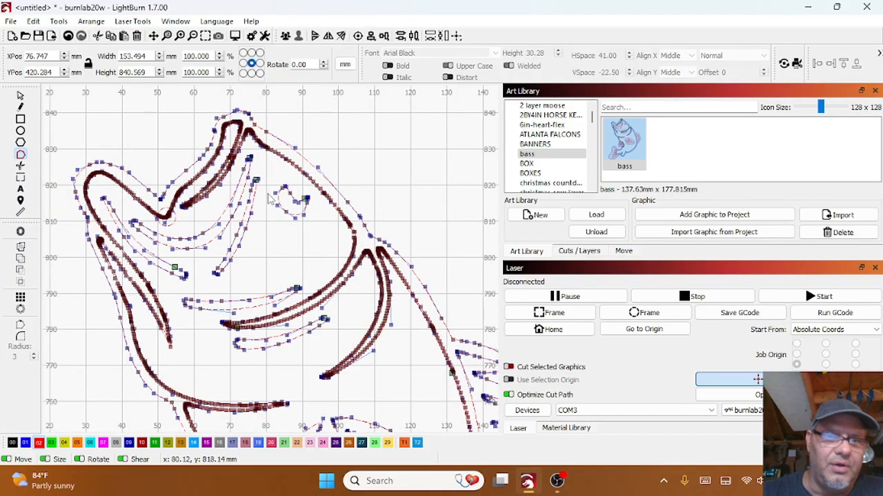
{"action": "left_click_drag", "start_coordinate": [272, 201], "coordinate": [282, 228]}
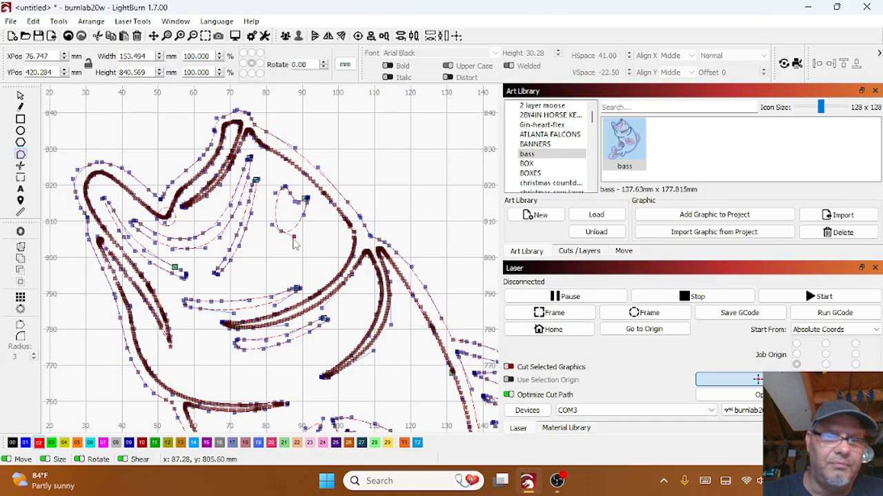
{"action": "mouse_move", "coordinate": [274, 220]}
{"action": "left_mouse_down"}
{"action": "mouse_move", "coordinate": [268, 247]}
{"action": "mouse_move", "coordinate": [270, 223]}
{"action": "left_mouse_up"}
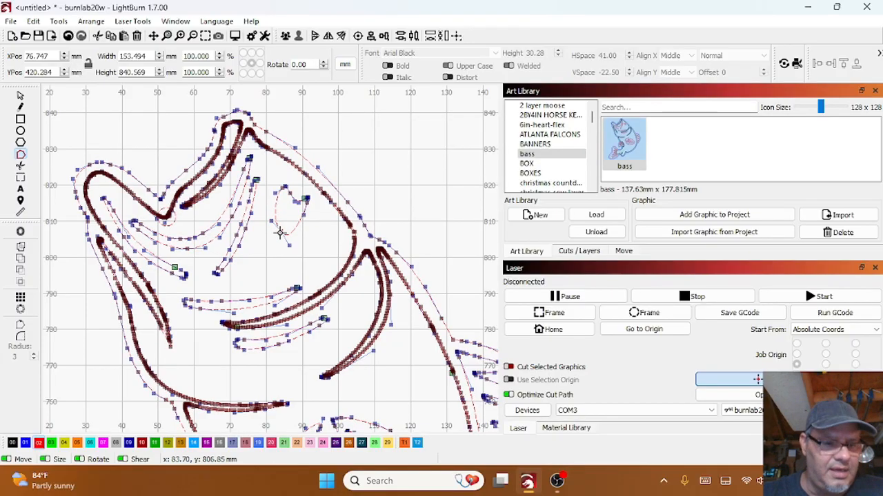
{"action": "key", "text": "s"}
{"action": "left_click_drag", "start_coordinate": [291, 238], "coordinate": [285, 250]}
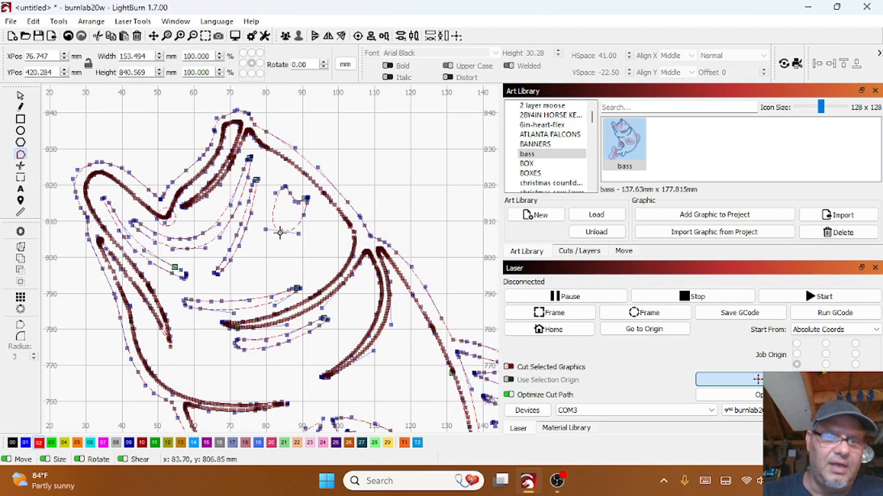
{"action": "left_click_drag", "start_coordinate": [298, 234], "coordinate": [292, 251]}
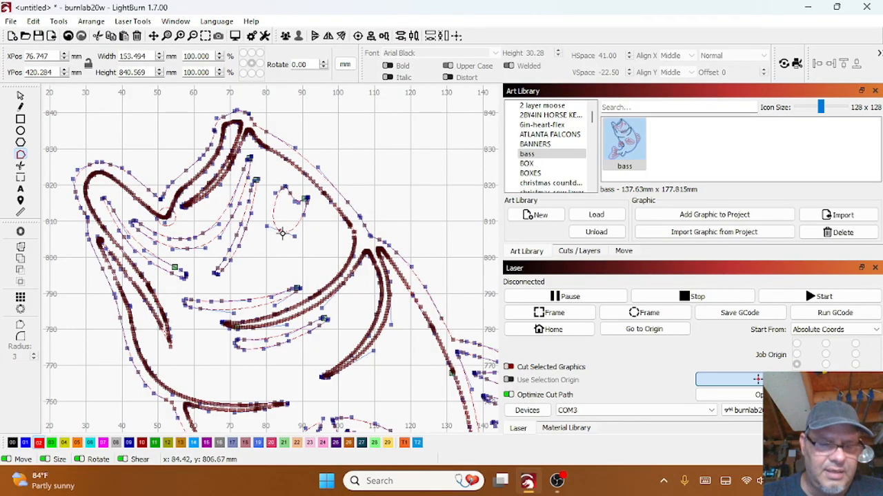
{"action": "left_click_drag", "start_coordinate": [295, 237], "coordinate": [292, 248]}
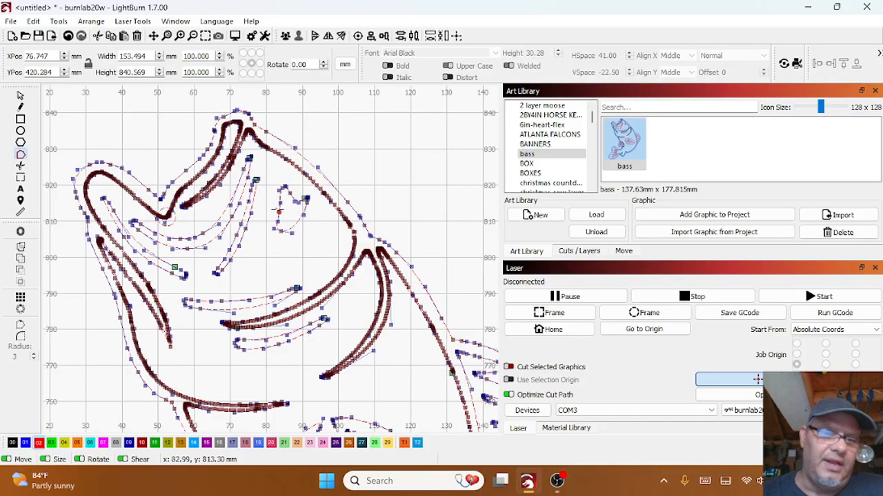
Select all artwork in the workspace, including the bass, and delete it
{"action": "scroll", "coordinate": [301, 238], "scroll_direction": "down", "scroll_amount": 6}
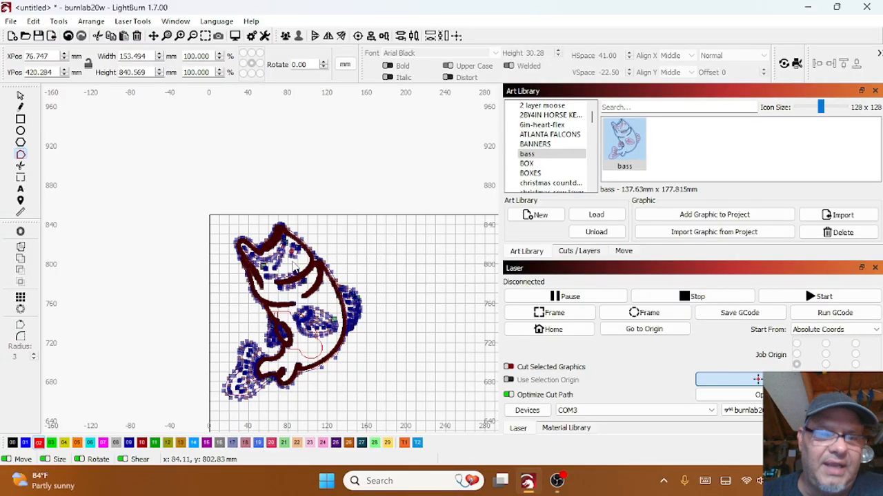
{"action": "scroll", "coordinate": [246, 332], "scroll_direction": "up", "scroll_amount": 5}
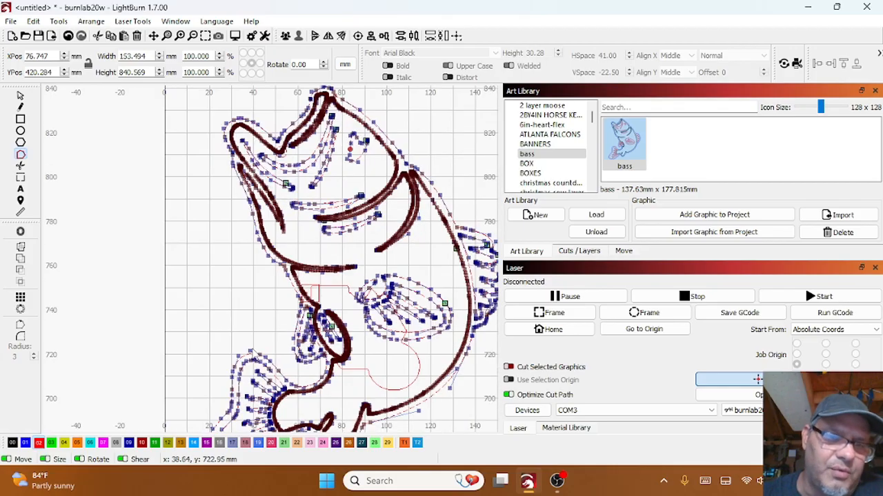
{"action": "scroll", "coordinate": [297, 337], "scroll_direction": "down", "scroll_amount": 3}
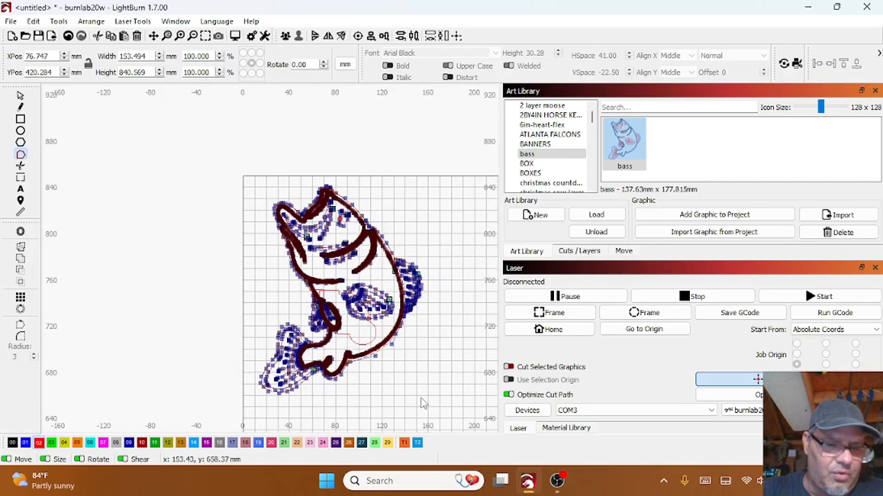
{"action": "key", "text": "ctrl+a"}
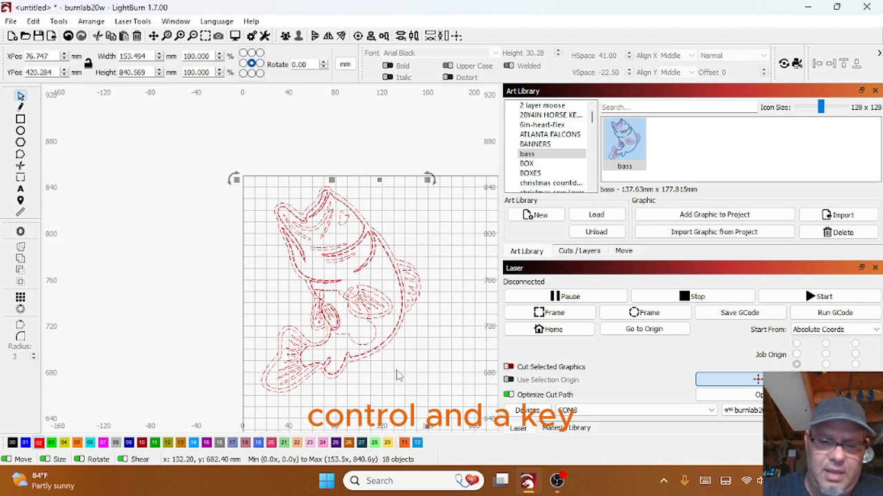
{"action": "key", "text": "Delete"}
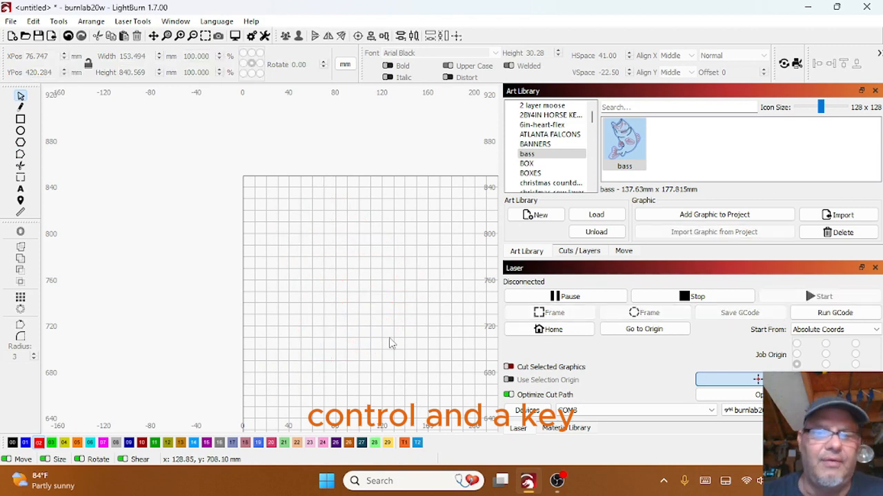
{"action": "scroll", "coordinate": [316, 211], "scroll_direction": "down", "scroll_amount": 2}
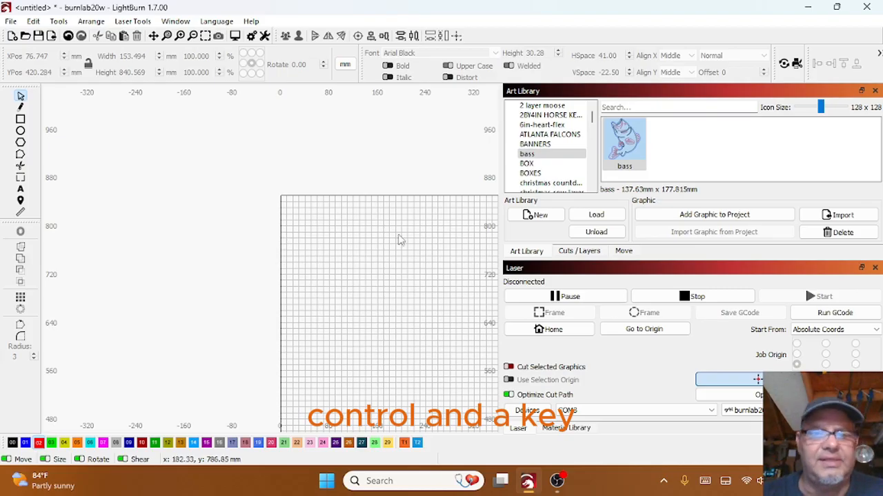
{"action": "scroll", "coordinate": [419, 262], "scroll_direction": "down", "scroll_amount": 2}
{"action": "left_click_drag", "start_coordinate": [419, 262], "coordinate": [331, 211]}
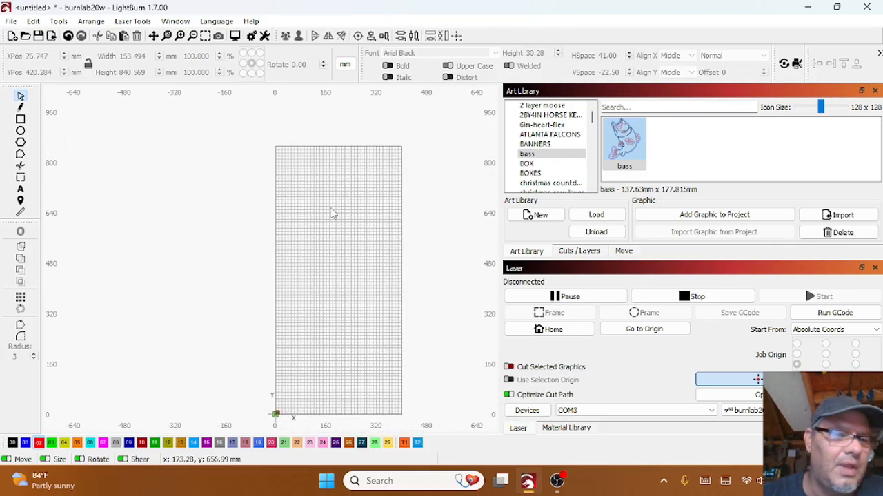